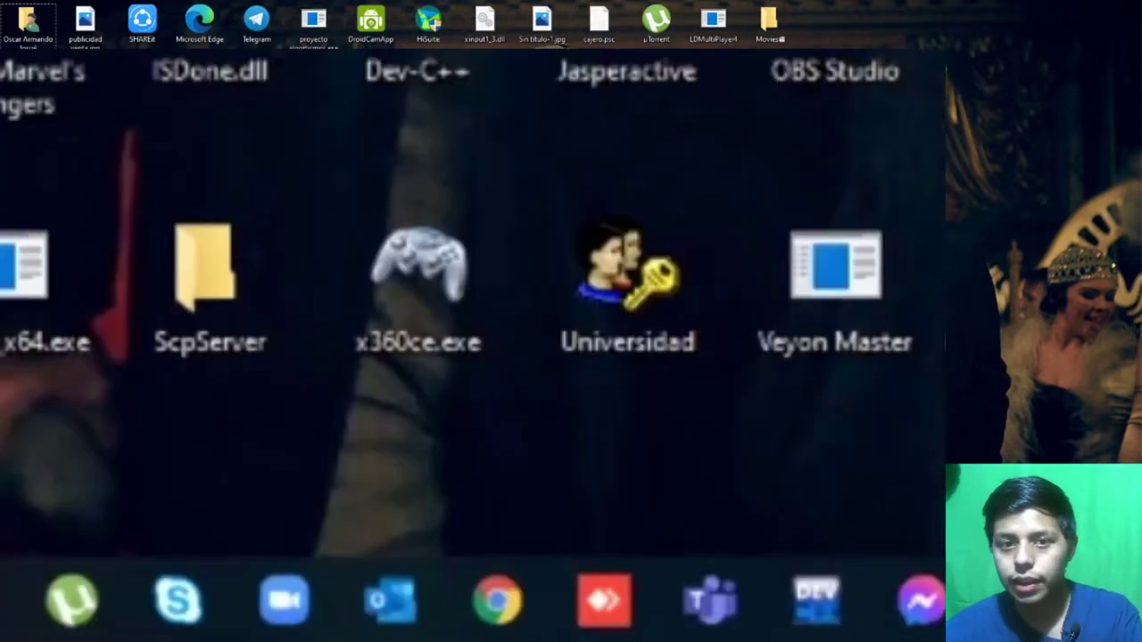
Open a new Chrome incognito window and search Google for 'email tempora'
right_click(497, 599)
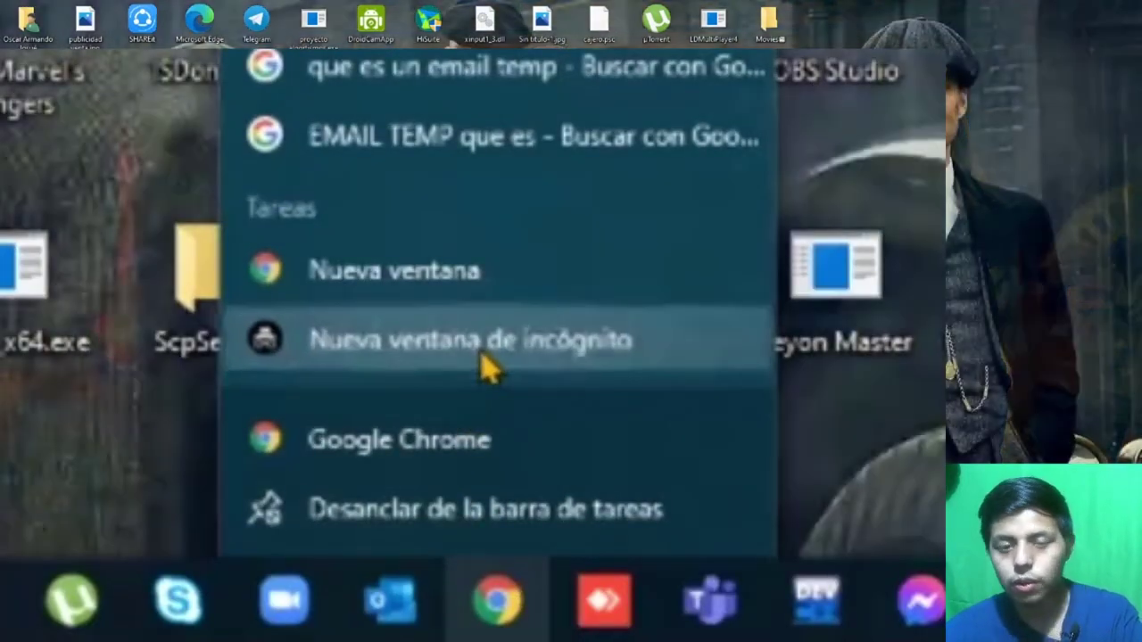
left_click(483, 364)
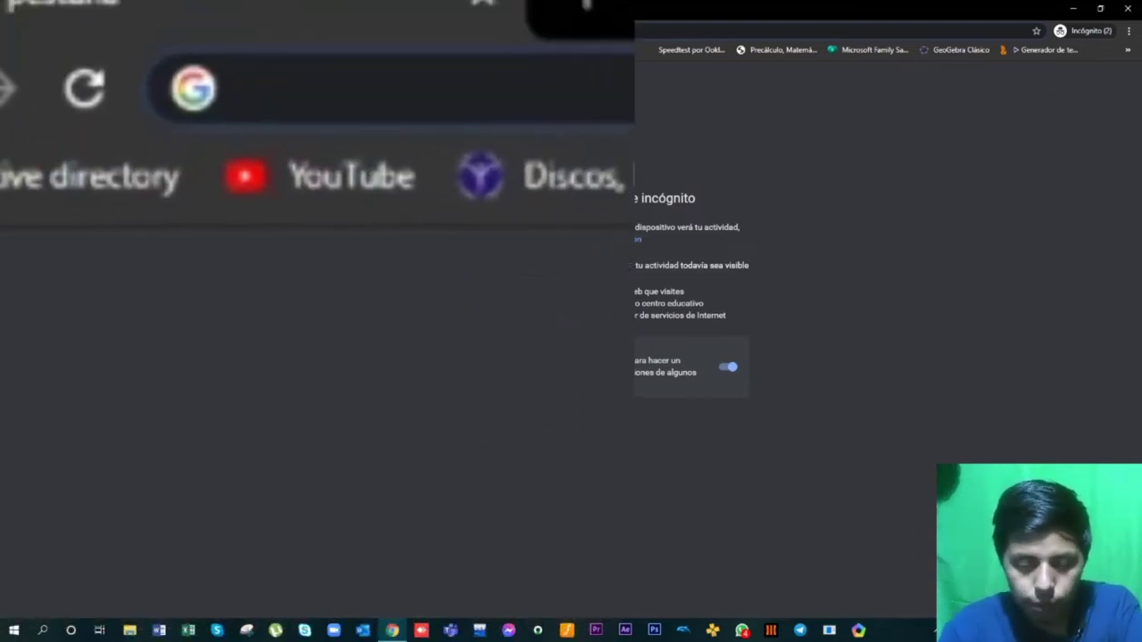
type("te")
key("BackSpace")
key("BackSpace")
type("e")
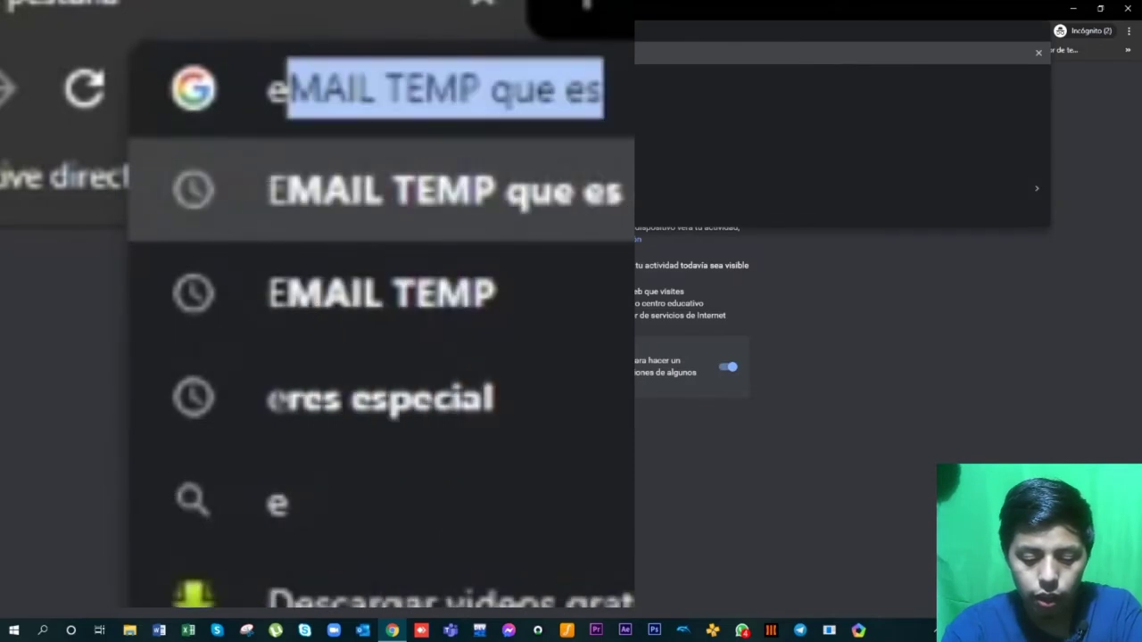
type("mail tempora")
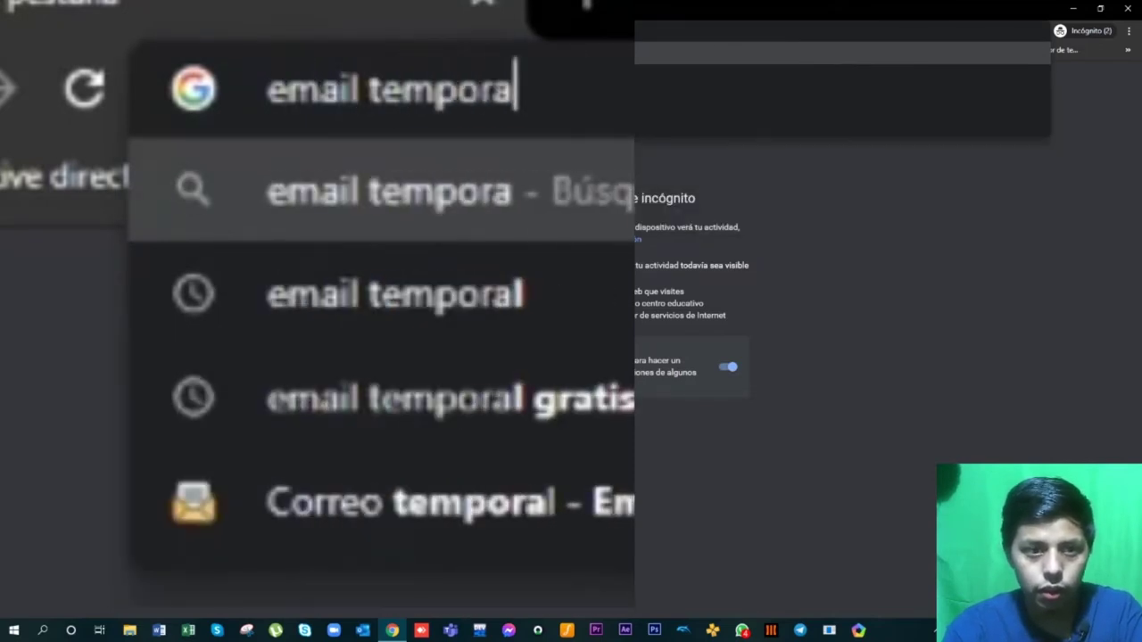
key("Return")
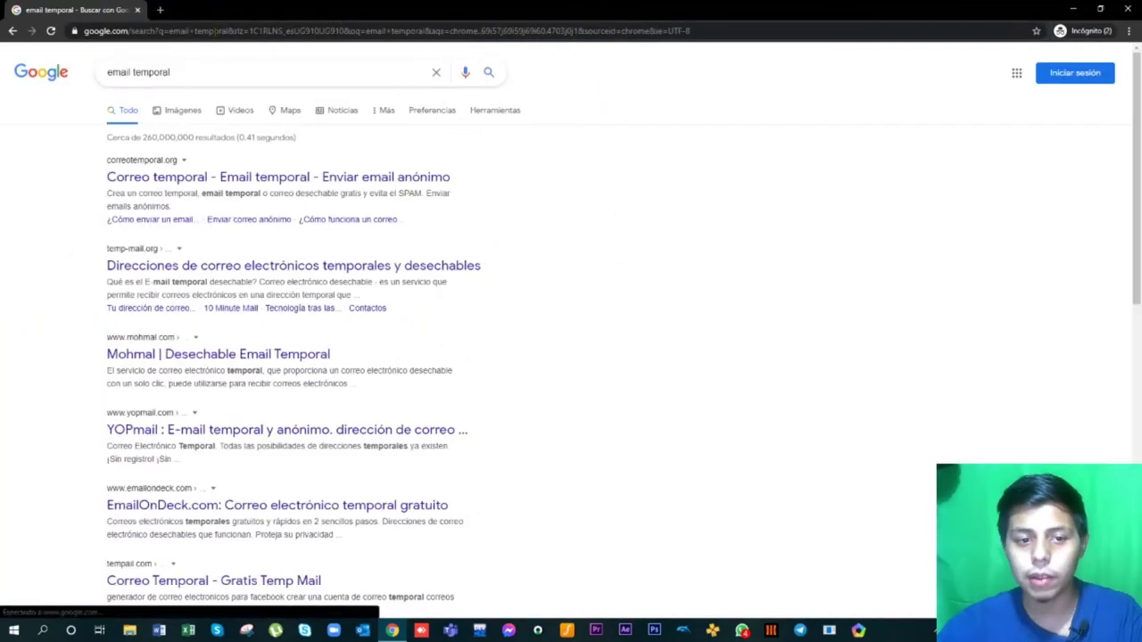
Change the search query to 'email tempemail' and rerun the search
scroll(420, 339, "down", 4)
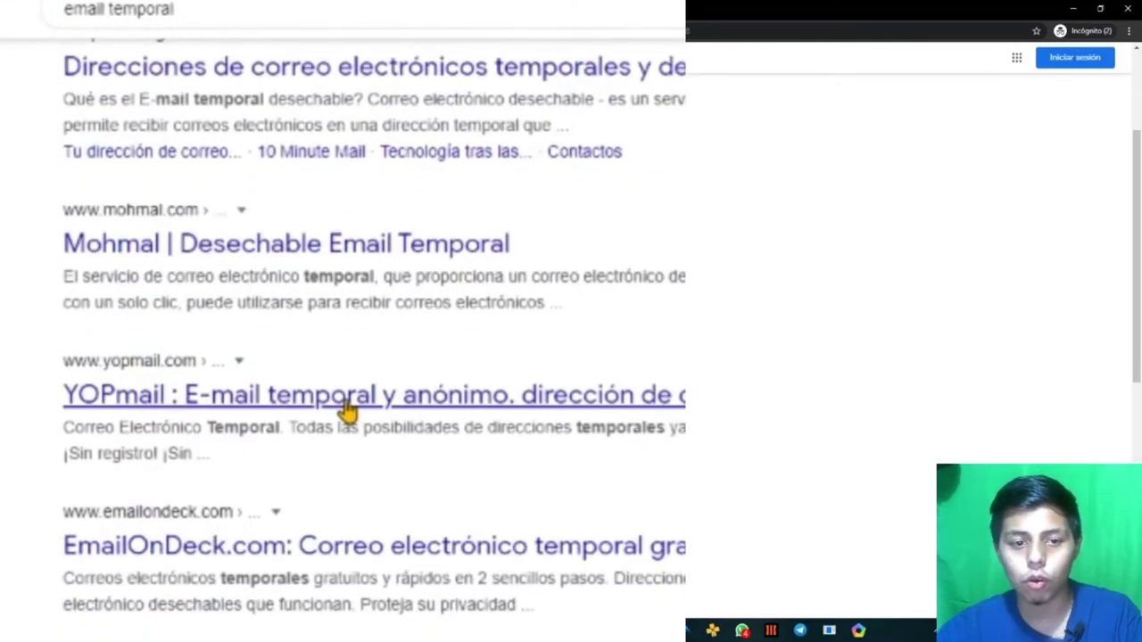
scroll(348, 416, "down", 8)
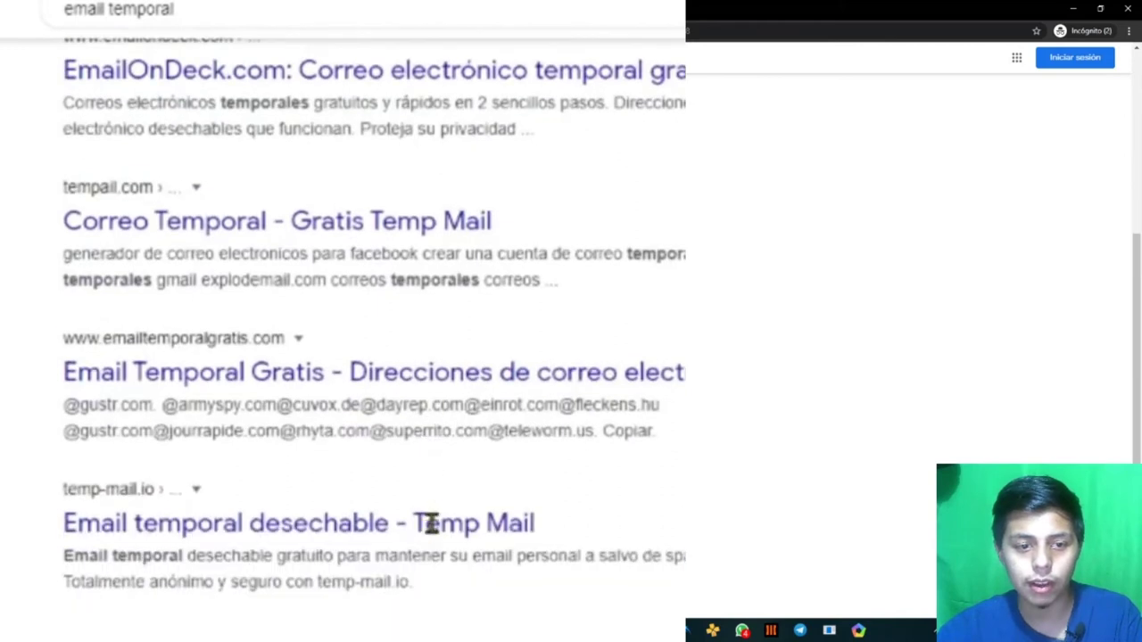
scroll(71, 234, "down", 3)
scroll(72, 233, "up", 15)
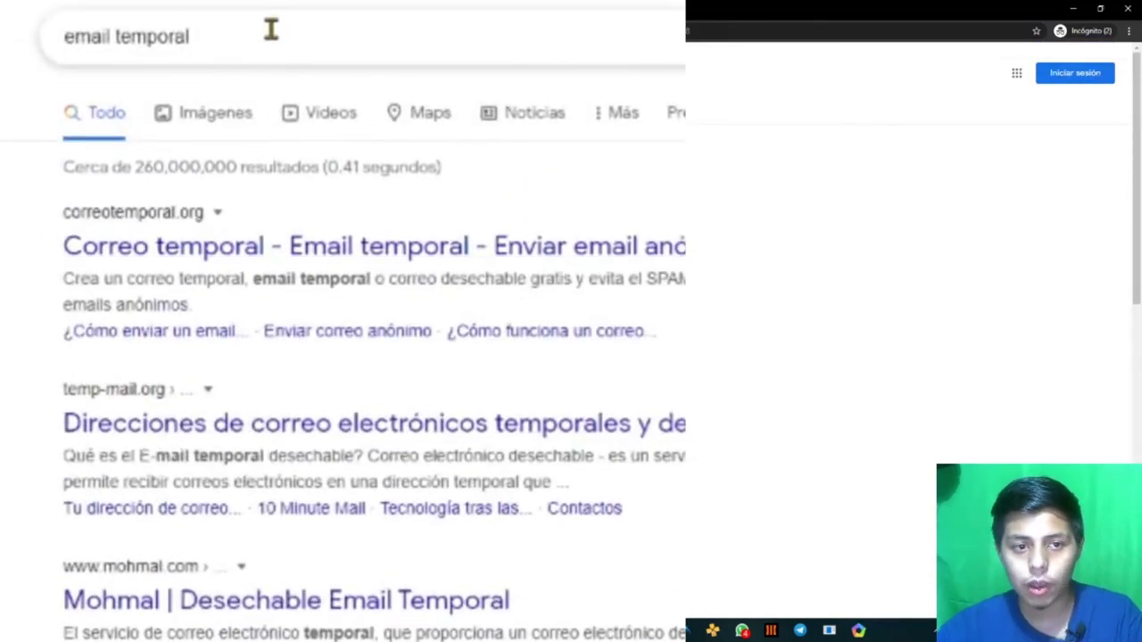
double_click(271, 30)
left_click(271, 30)
double_click(271, 31)
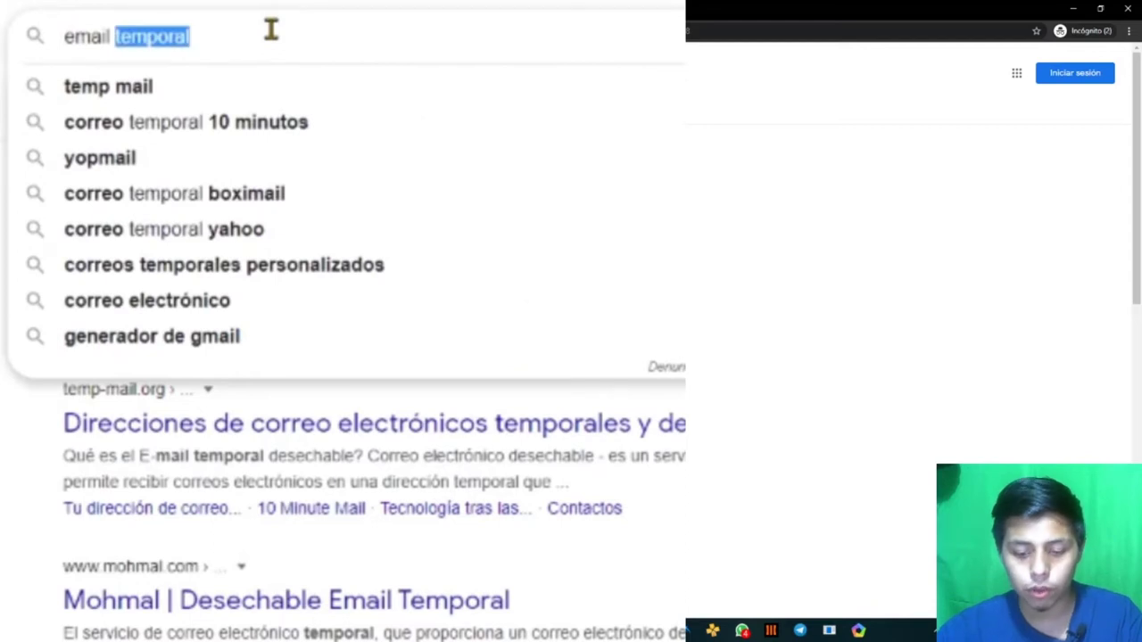
key("BackSpace")
type("tempemail")
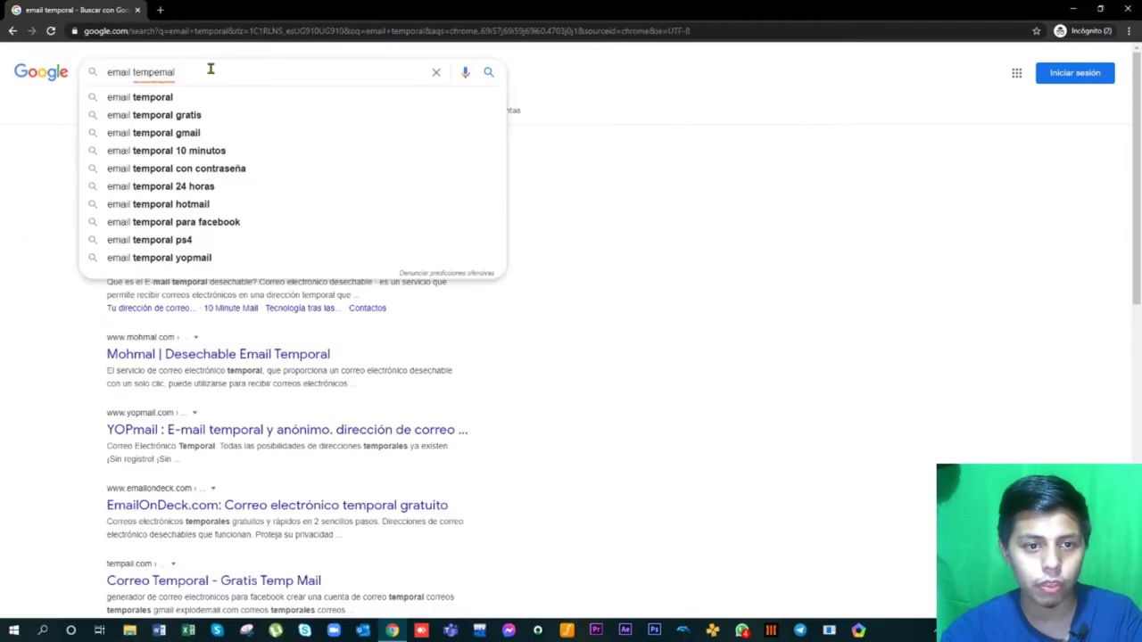
key("Return")
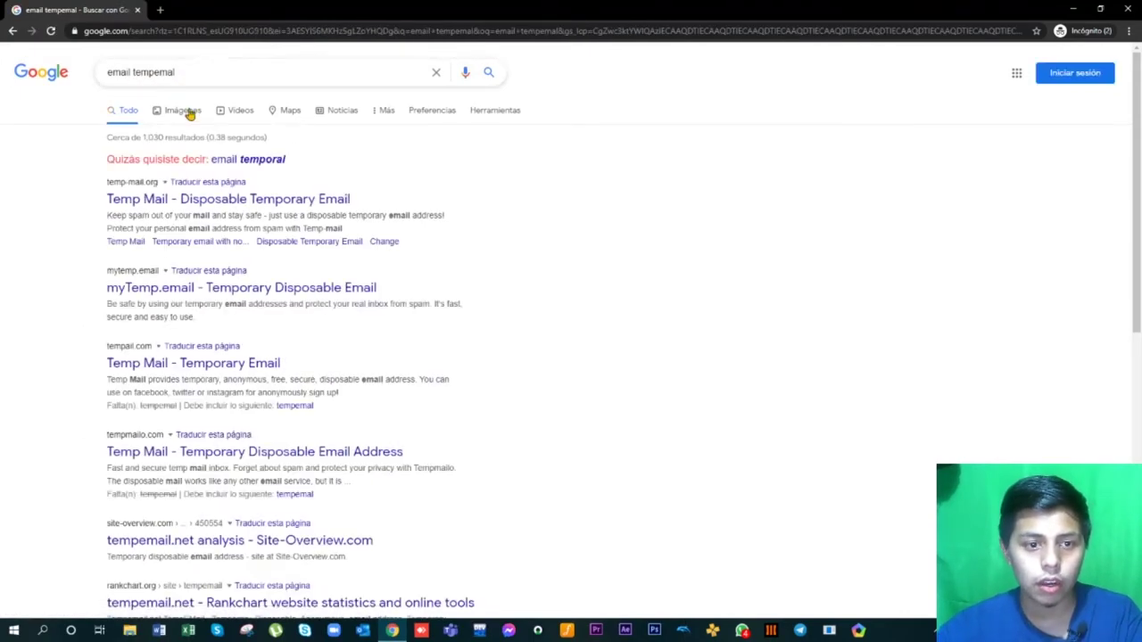
Open the 'Temp Mail - Disposable Temporary Email' result on temp-mail.org
left_click(190, 204)
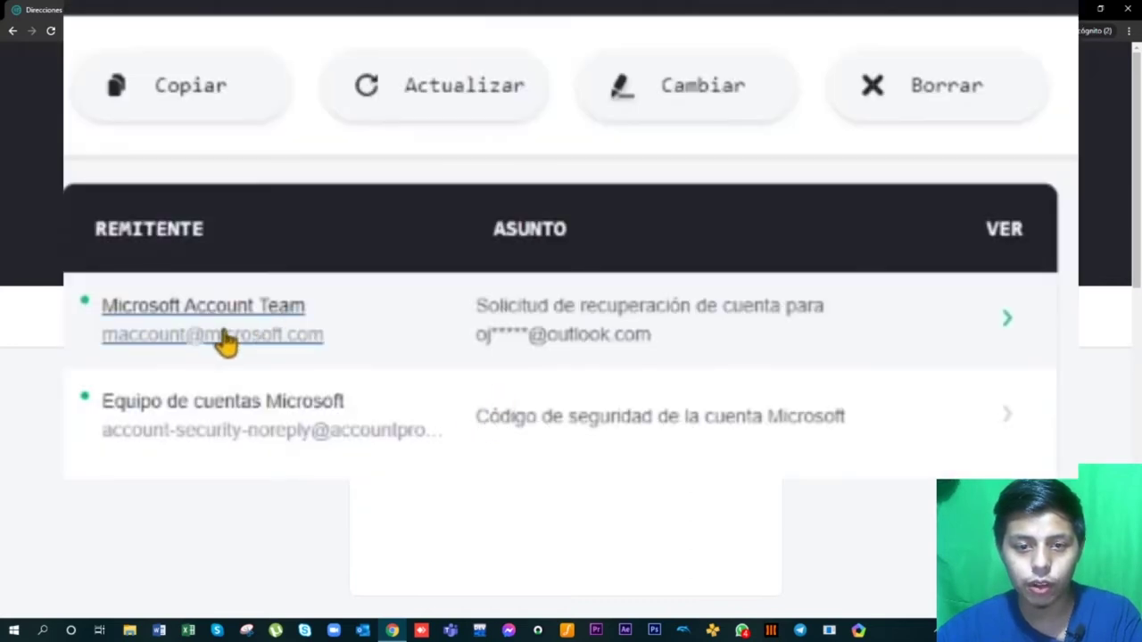
scroll(309, 425, "up", 2)
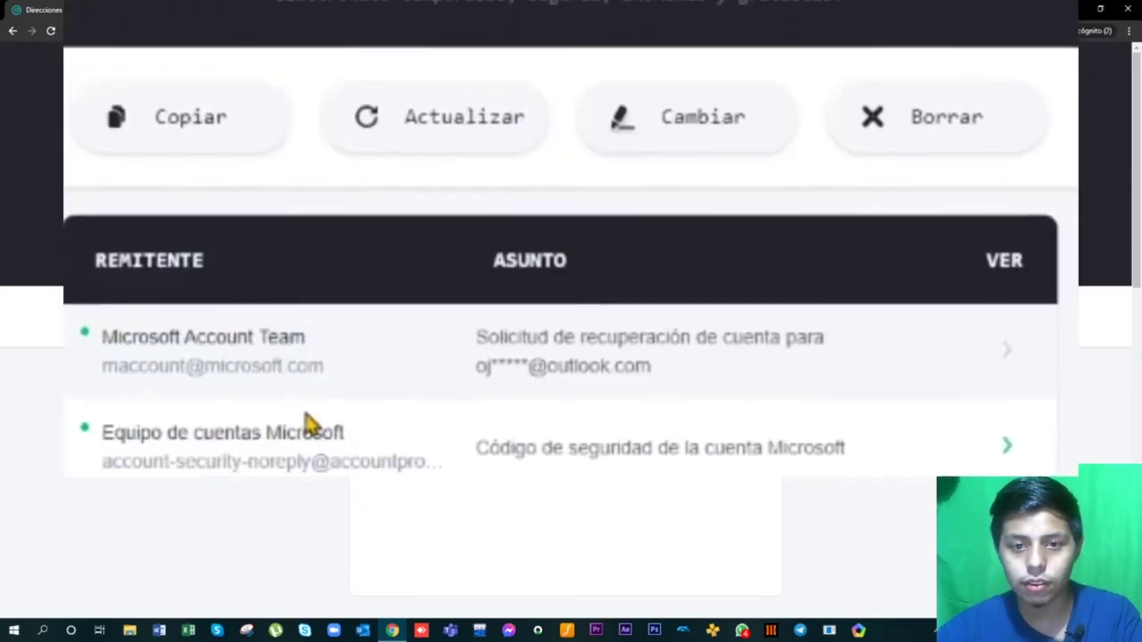
scroll(268, 425, "up", 2)
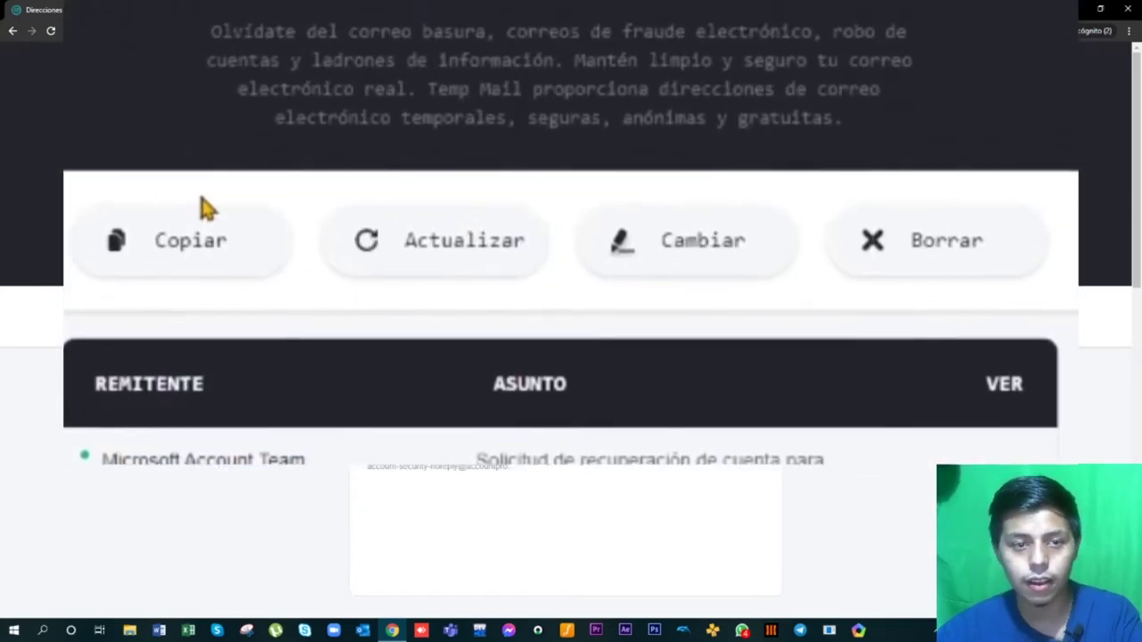
scroll(204, 270, "up", 3)
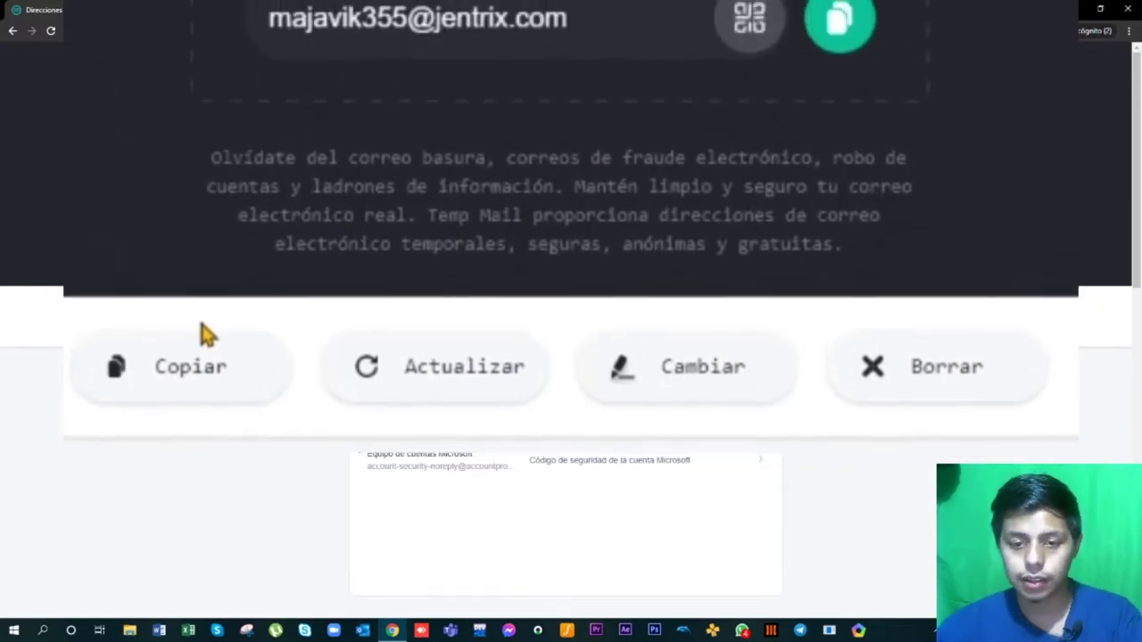
scroll(204, 398, "up", 3)
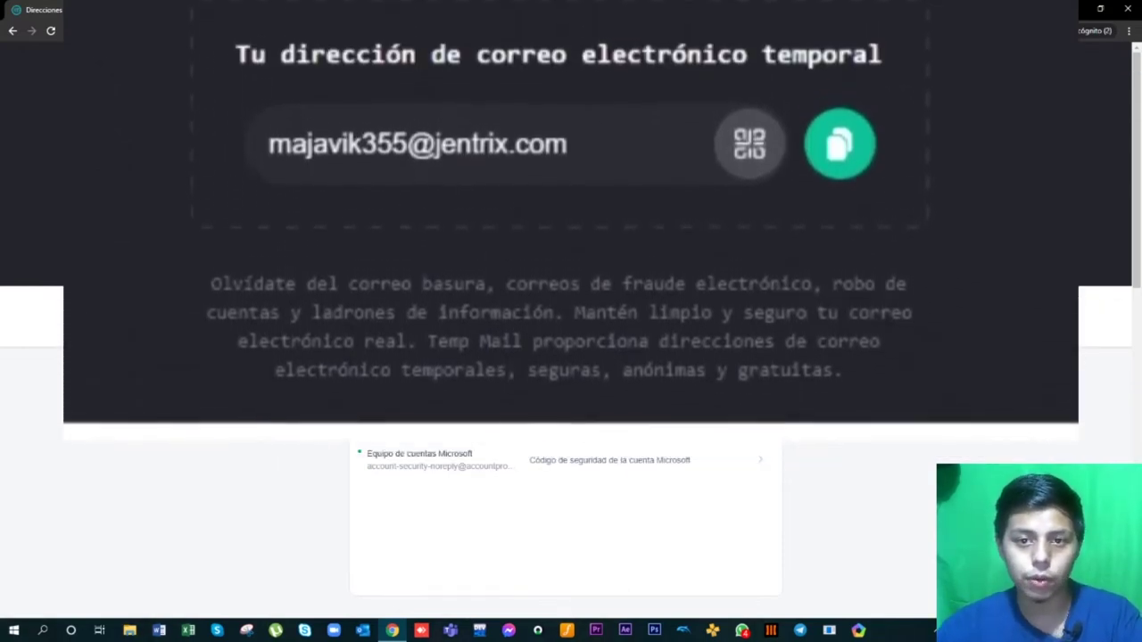
scroll(374, 342, "up", 1)
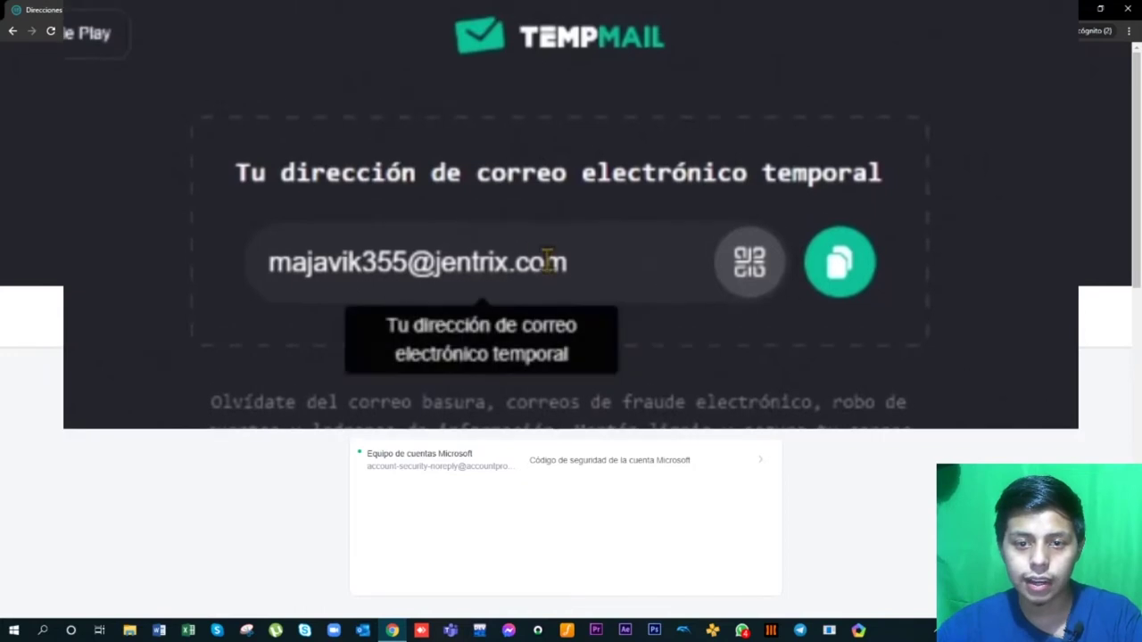
Select the generated temporary email address in the address field
left_click_drag(576, 259, 242, 278)
left_click(272, 260)
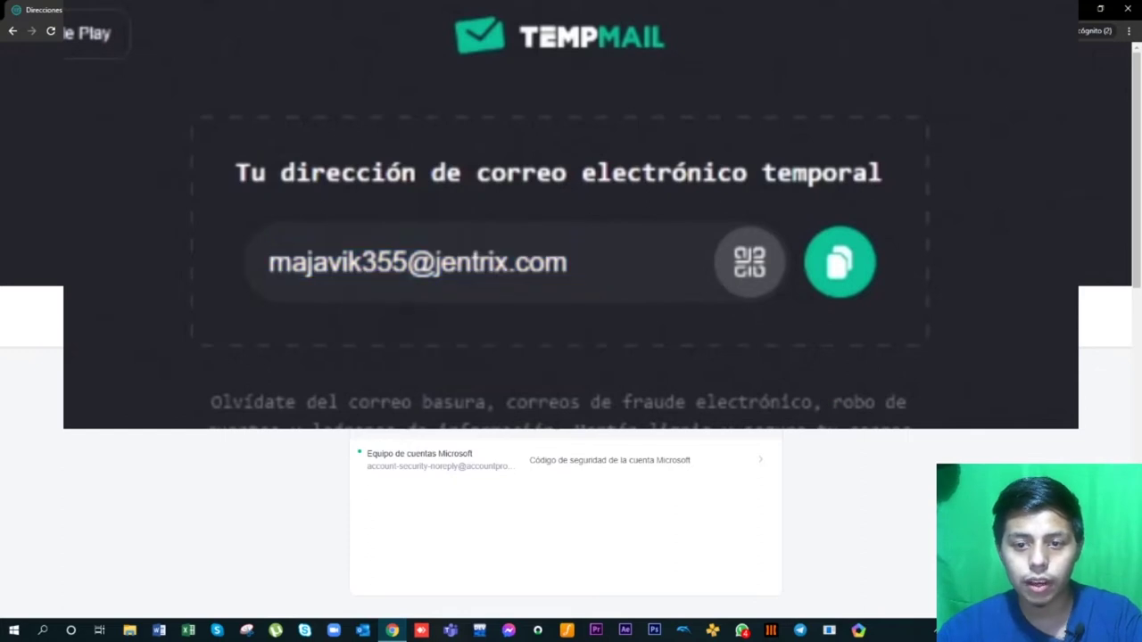
scroll(828, 441, "down", 10)
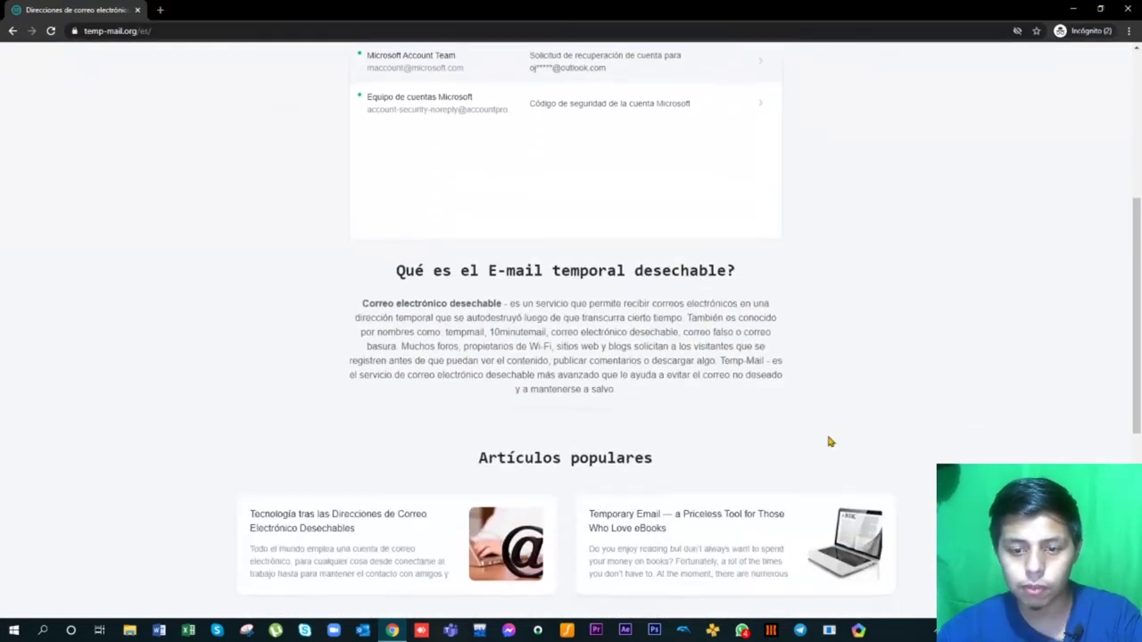
scroll(819, 465, "down", 1)
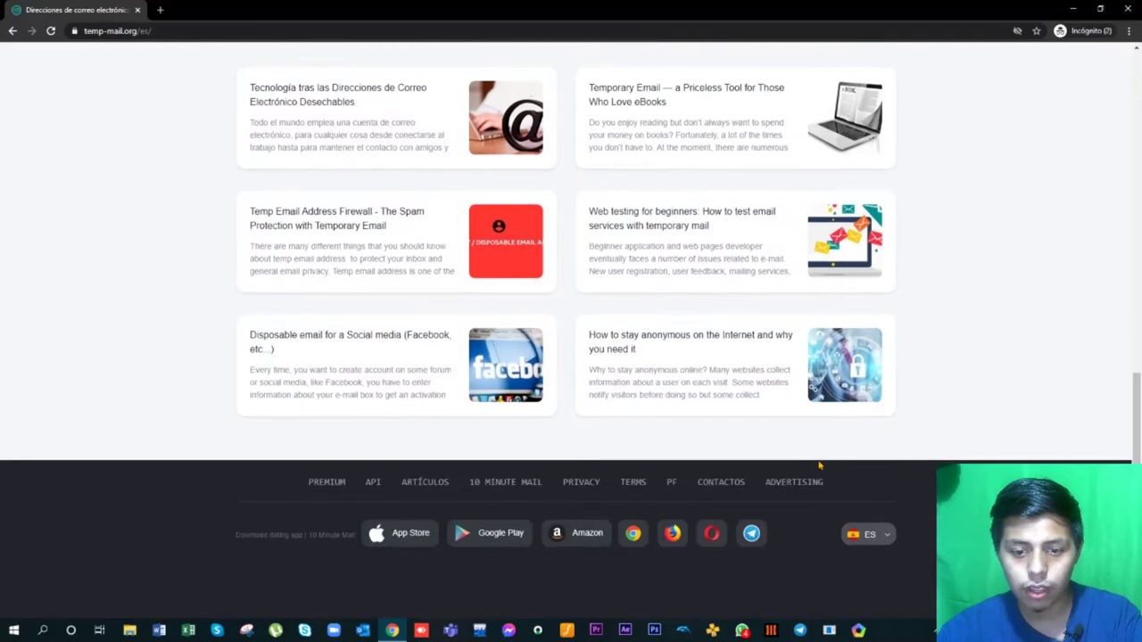
scroll(819, 465, "up", 11)
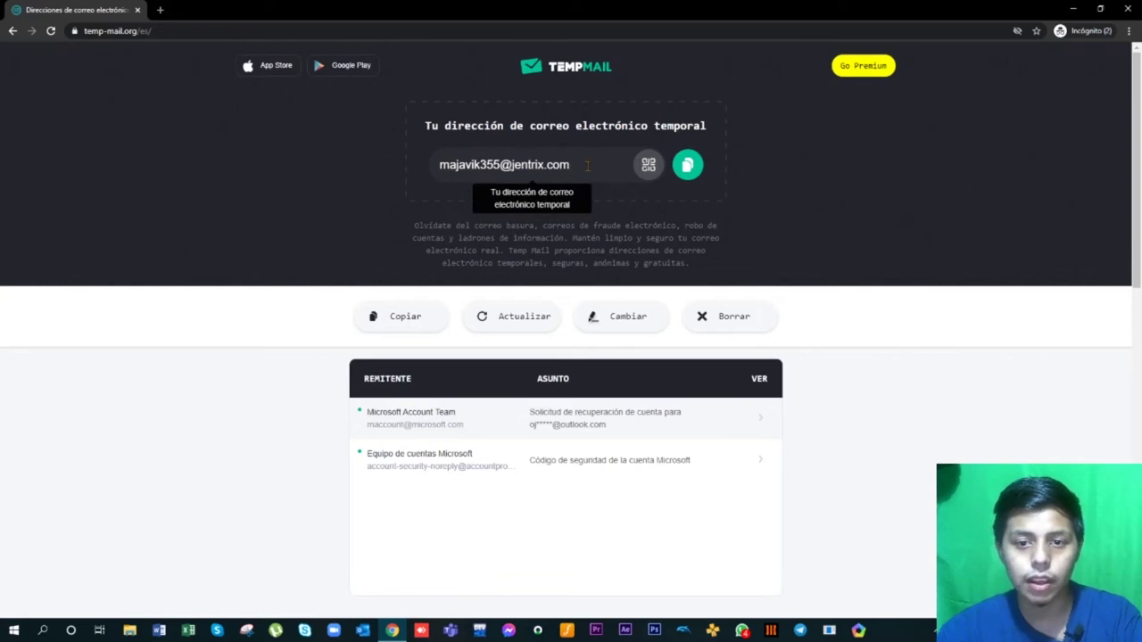
triple_click(462, 164)
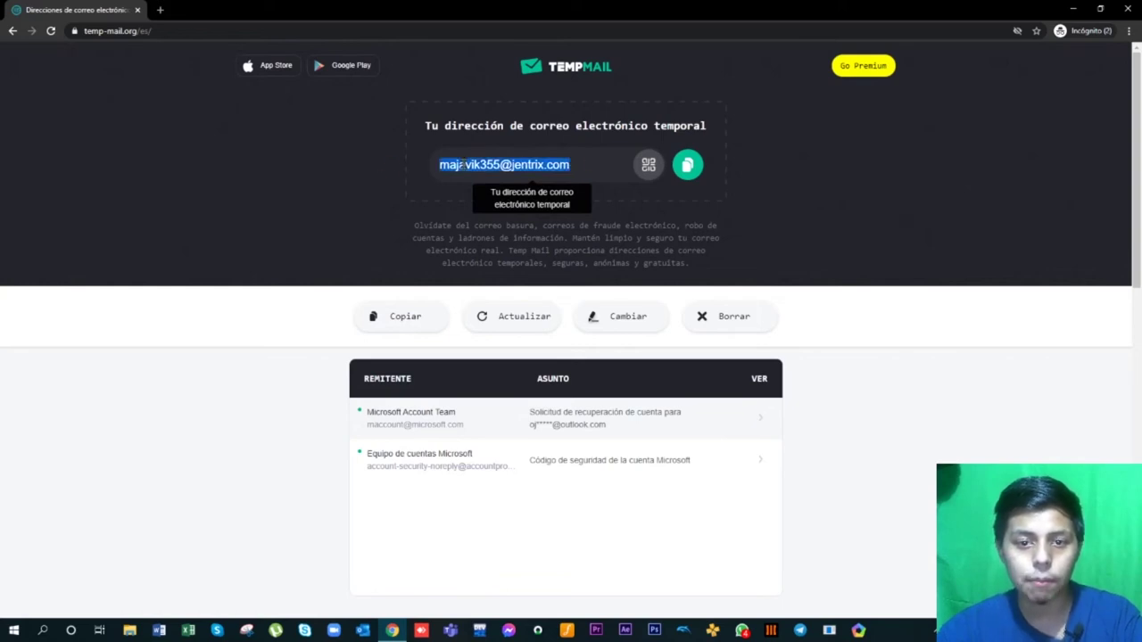
left_click(394, 174)
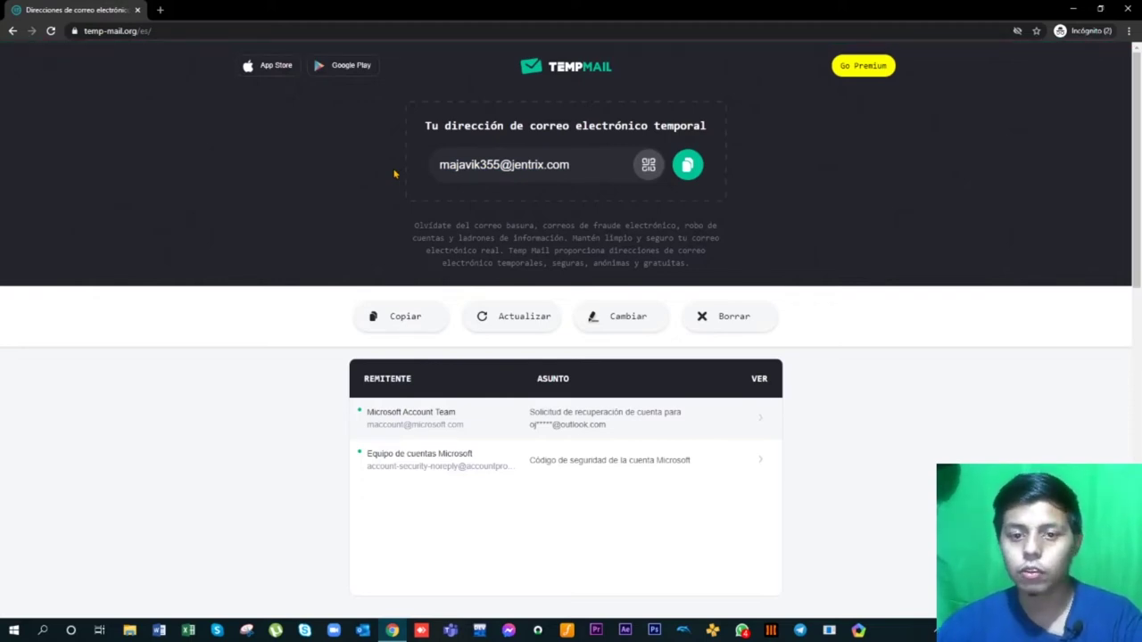
left_click(583, 164)
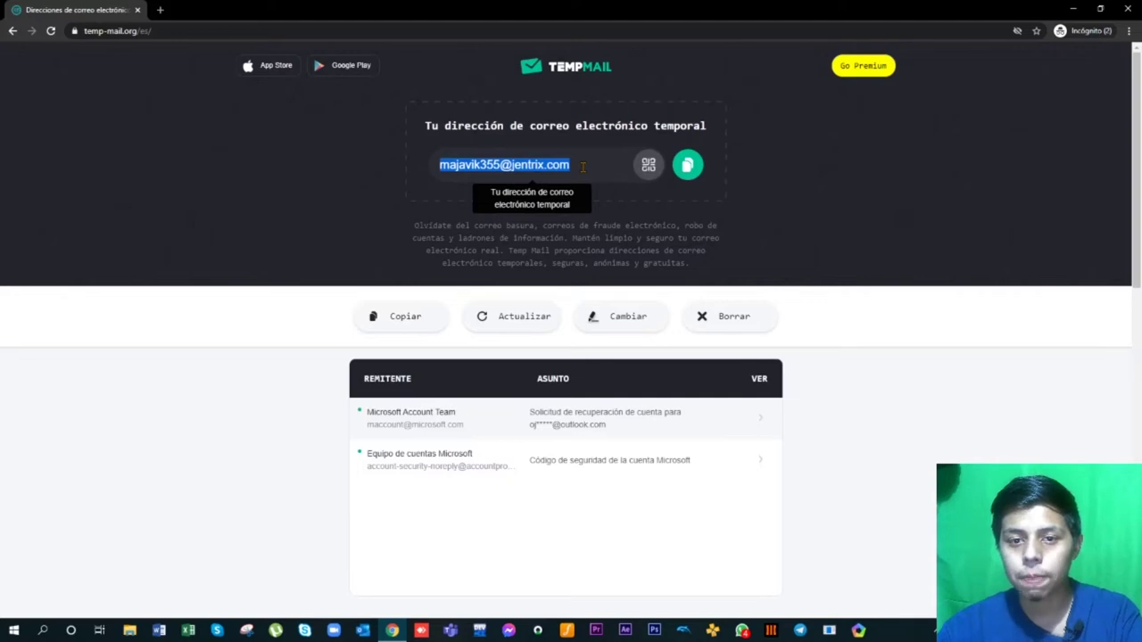
left_click(592, 165)
left_click(451, 164)
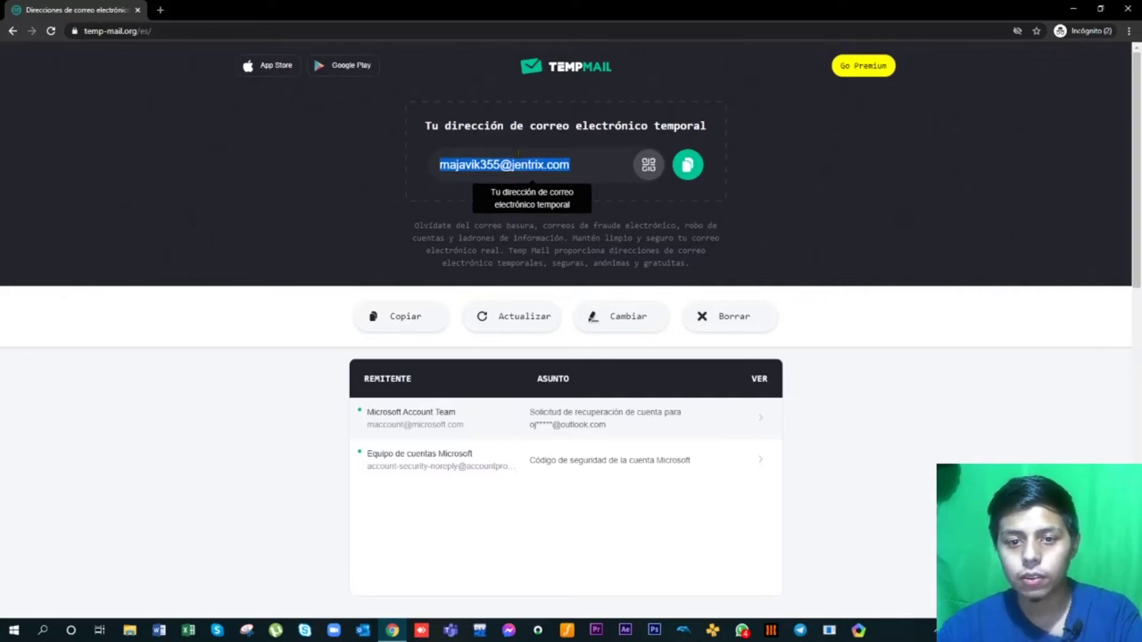
left_click(590, 124)
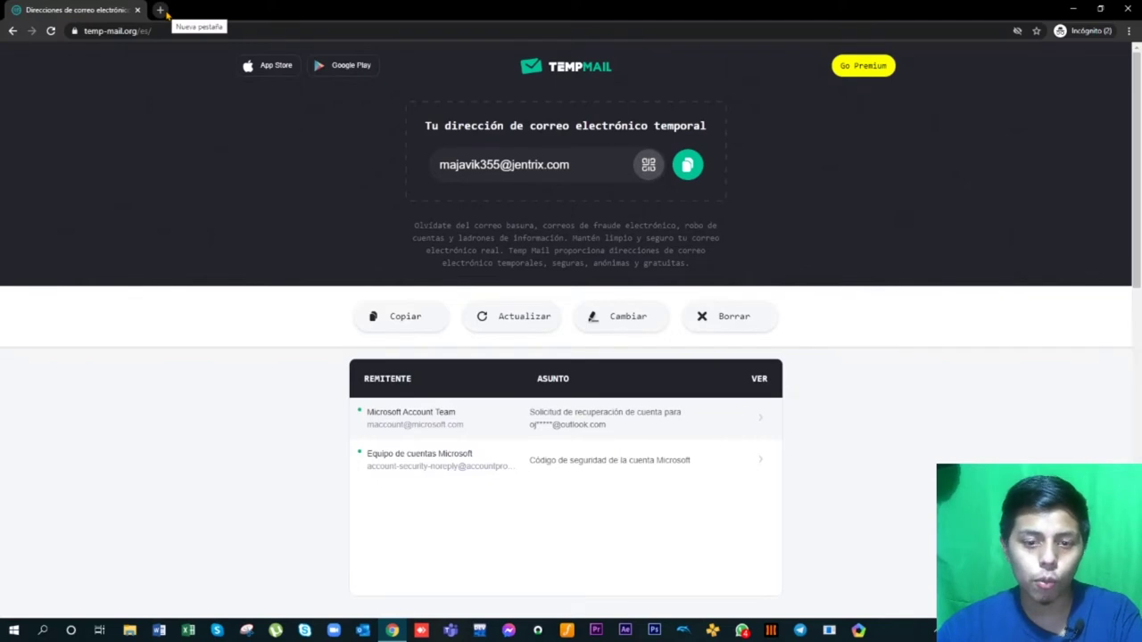
In a new incognito tab, search for 'canva' and open Canva's official site
left_click(161, 10)
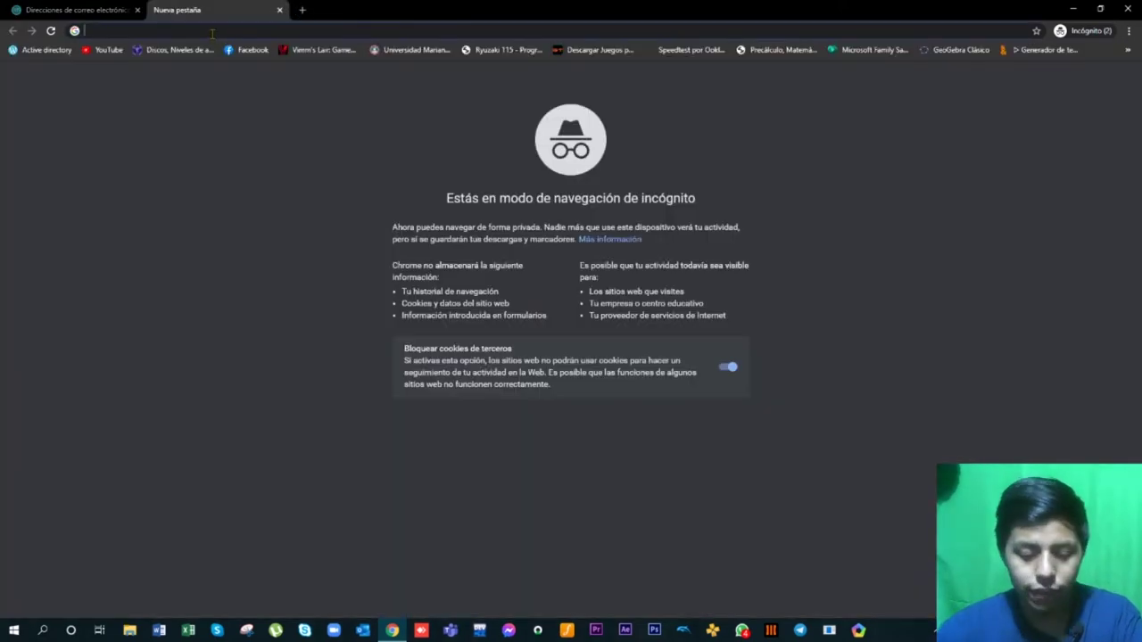
type("canva")
key("Return")
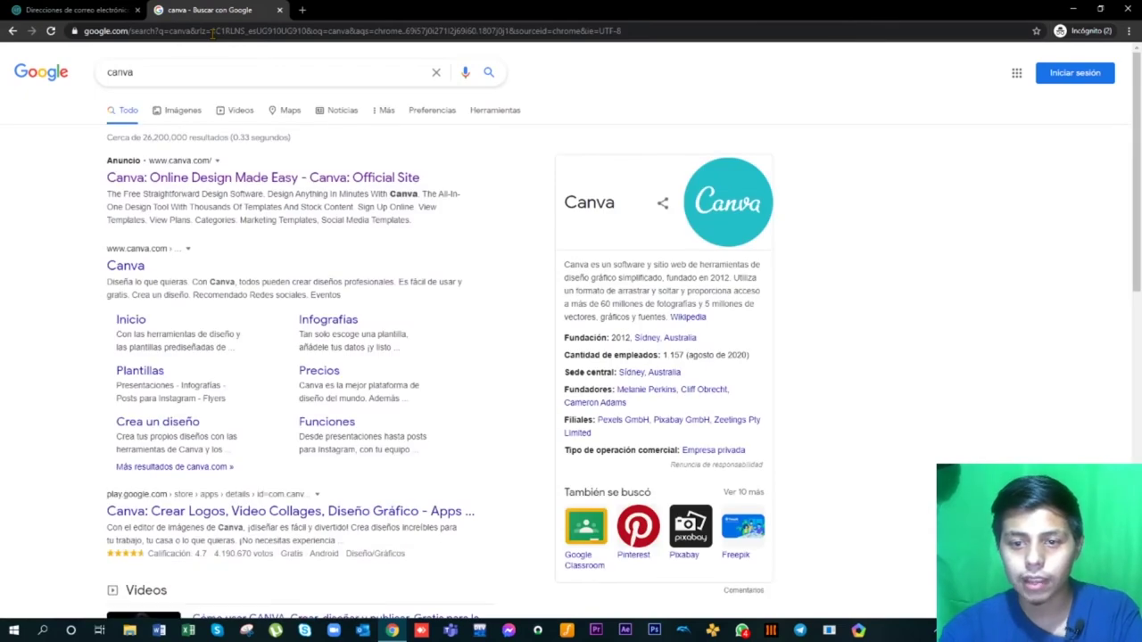
left_click(337, 183)
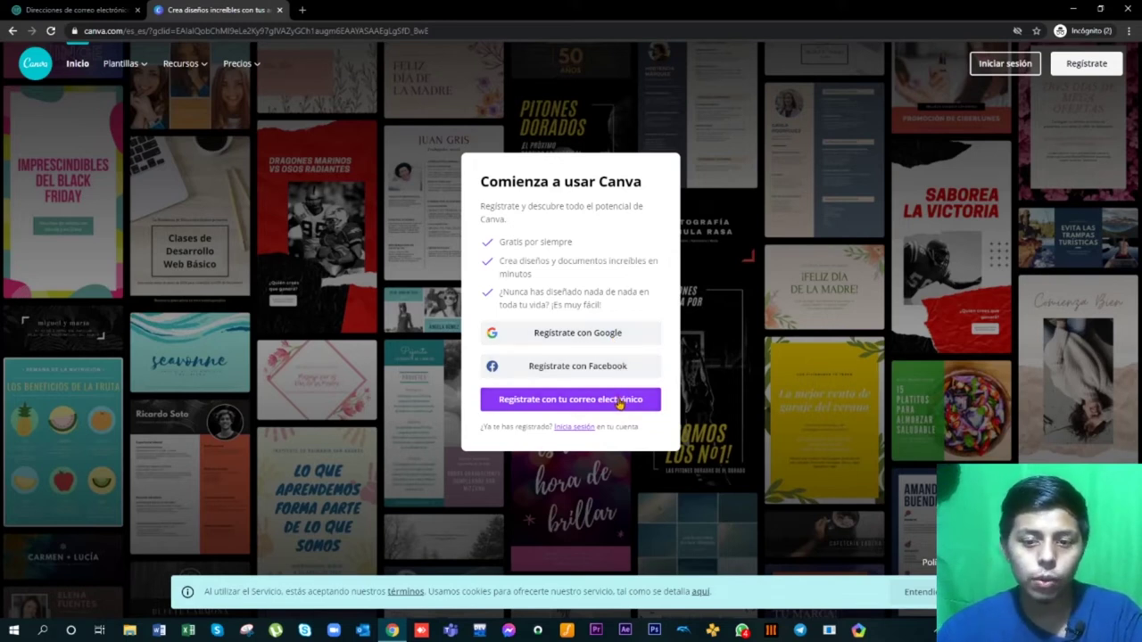
Choose email sign-up and enter the full name in the Nombre field
left_click(620, 402)
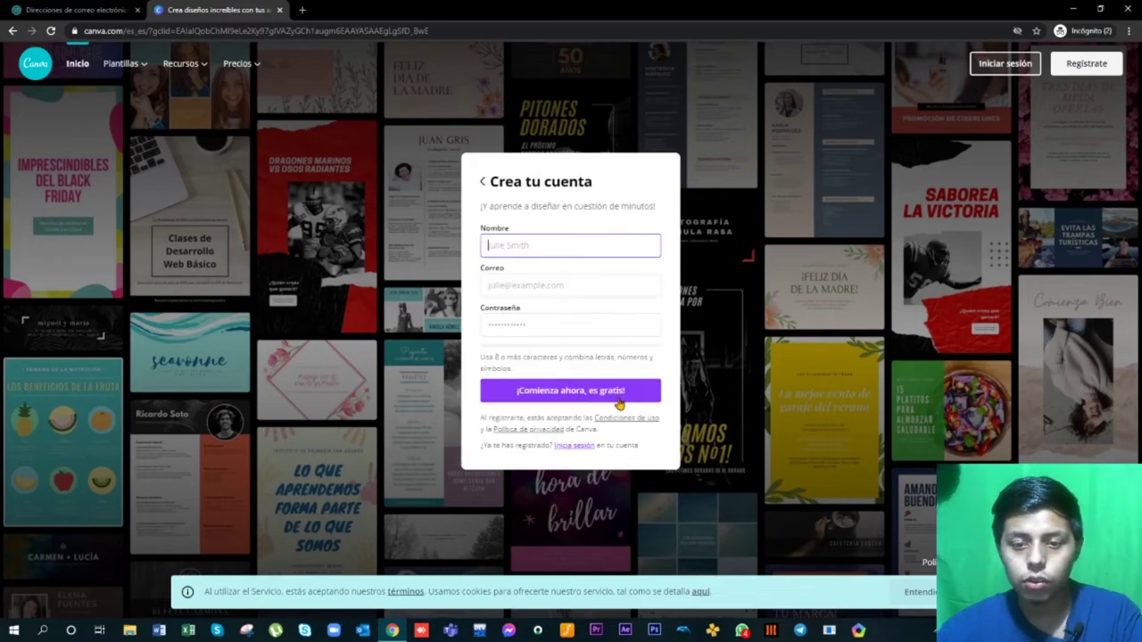
left_click(539, 247)
type("l")
type("uan")
left_click(539, 286)
type("Perez")
left_click(530, 332)
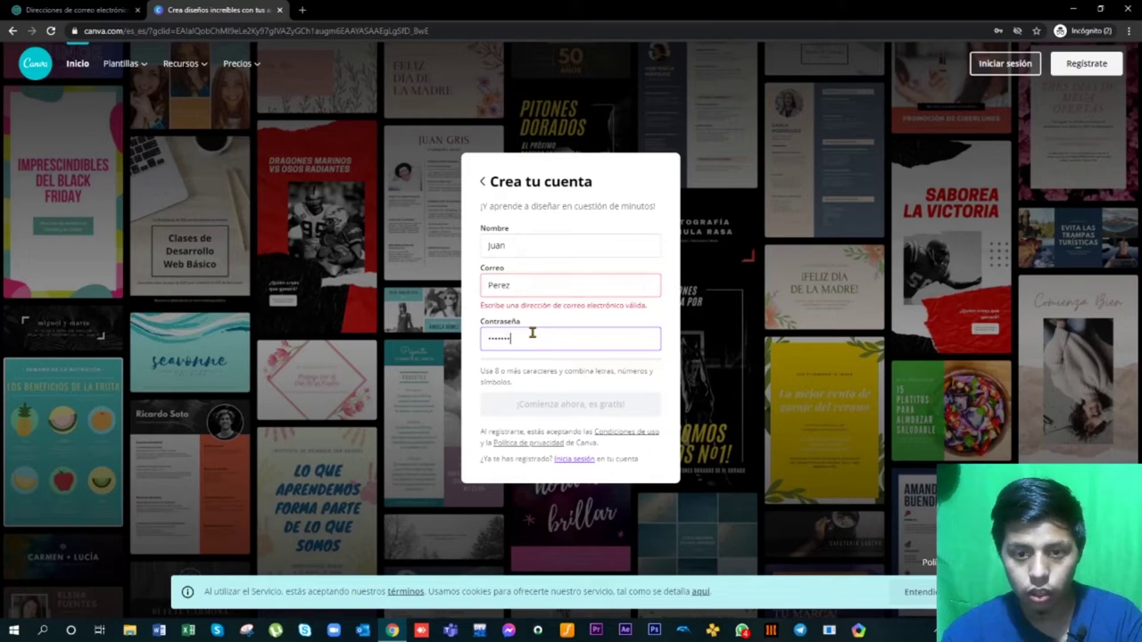
left_click(565, 251)
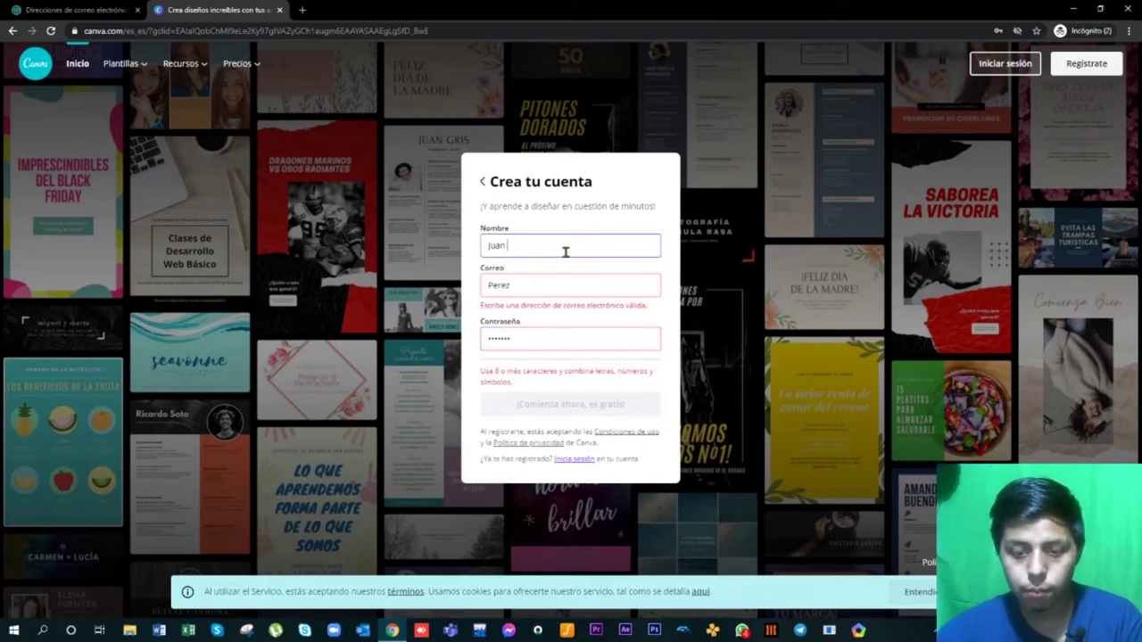
type("Perez")
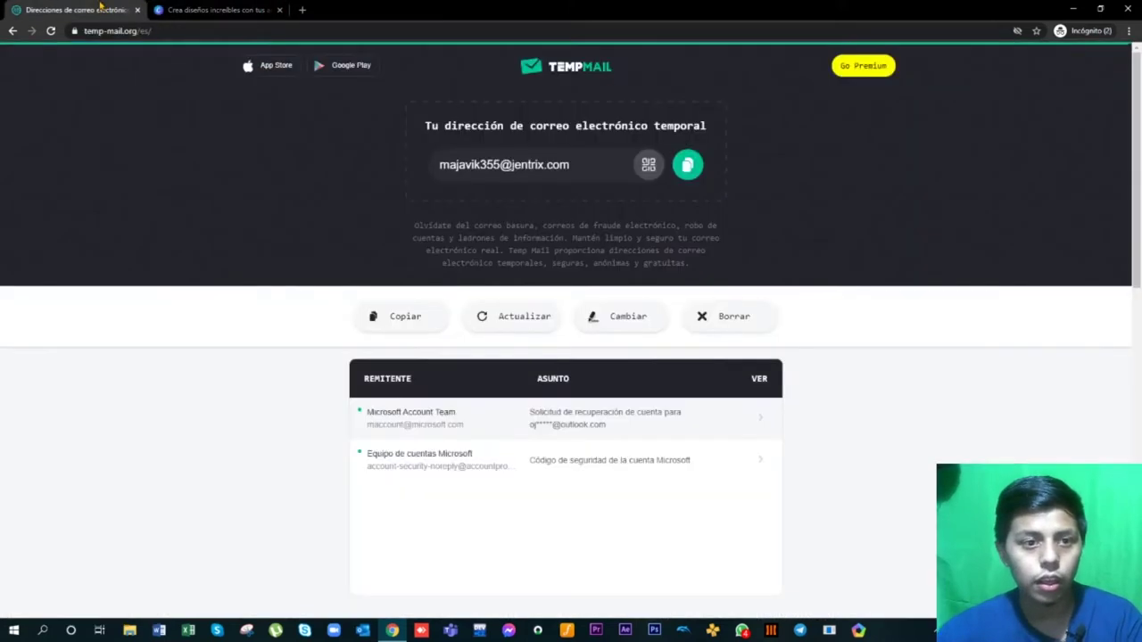
Copy the Temp Mail address and paste it into Canva's Correo field
key("ctrl+shift+Tab")
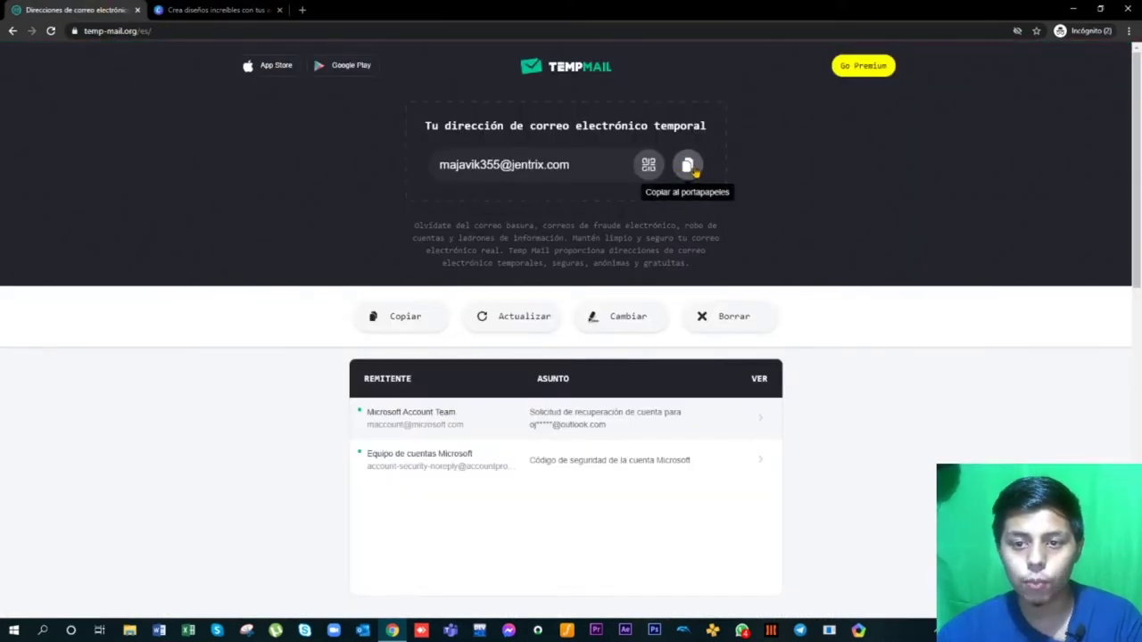
left_click(689, 167)
key("ctrl+Tab")
key("Tab")
key("ctrl+v")
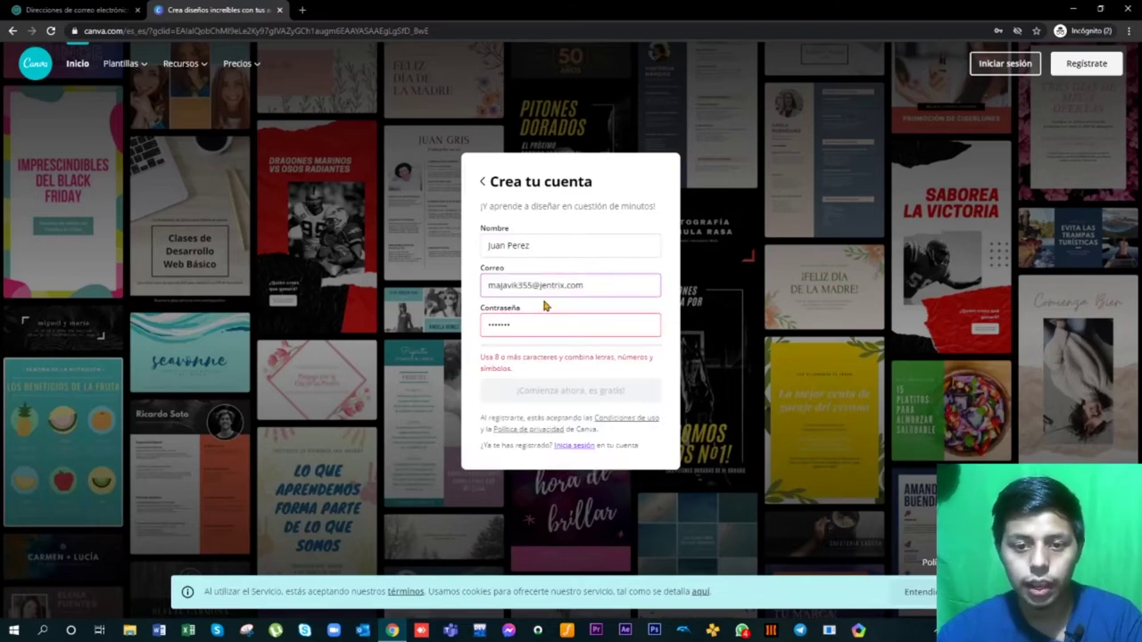
Replace the password with a new one and submit with '¡Comienza ahora, es gratis!'
left_click(577, 326)
double_click(577, 325)
key("BackSpace")
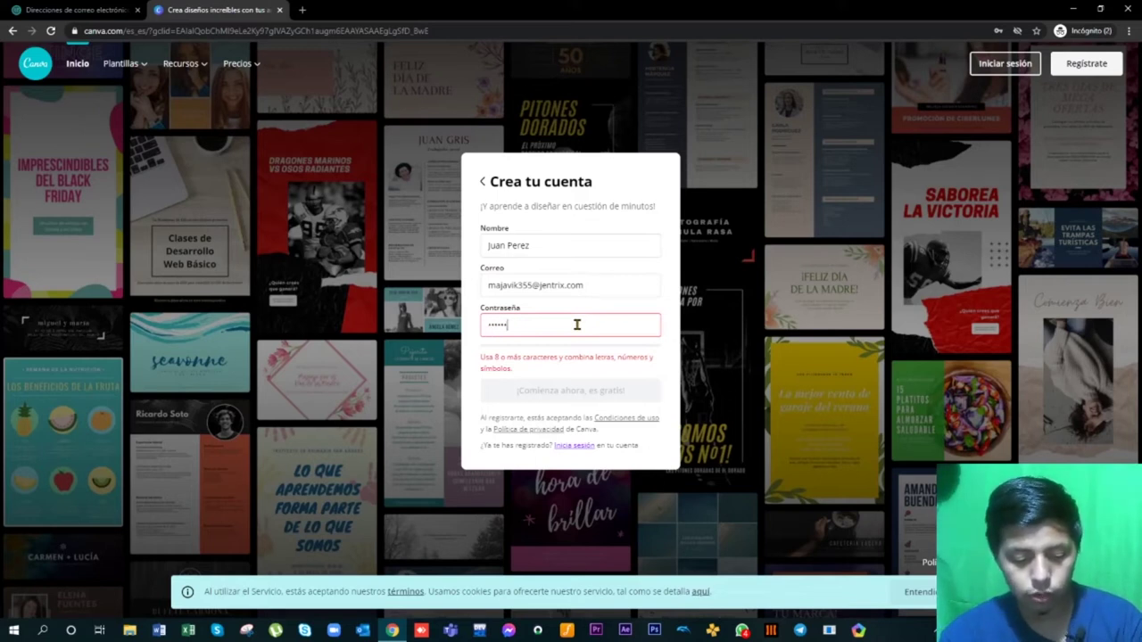
type("••••••••")
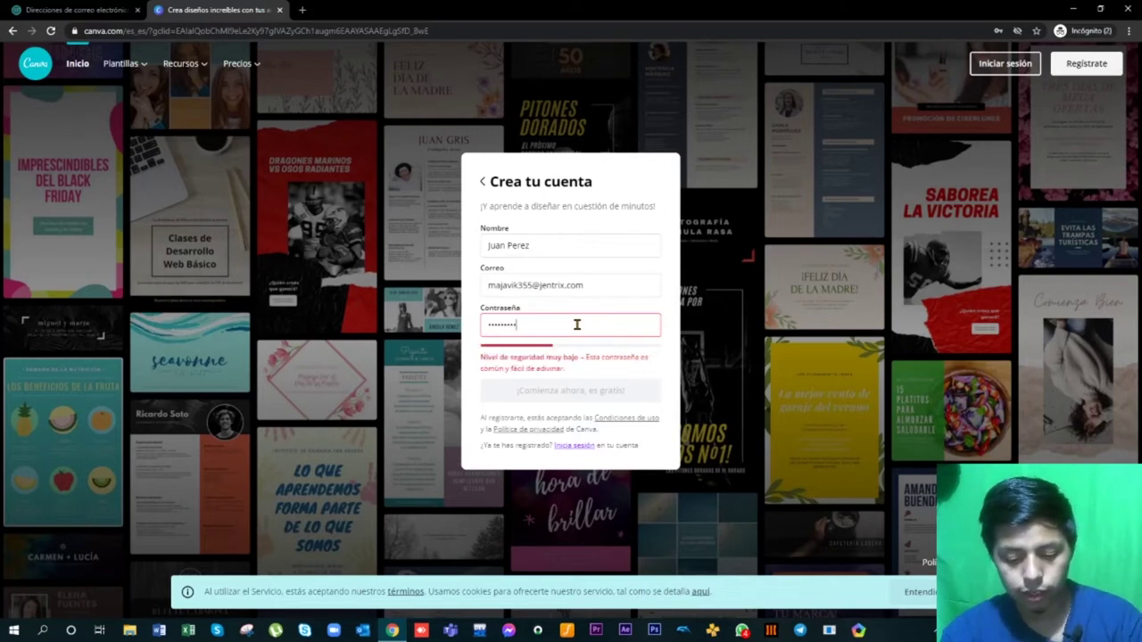
type("••")
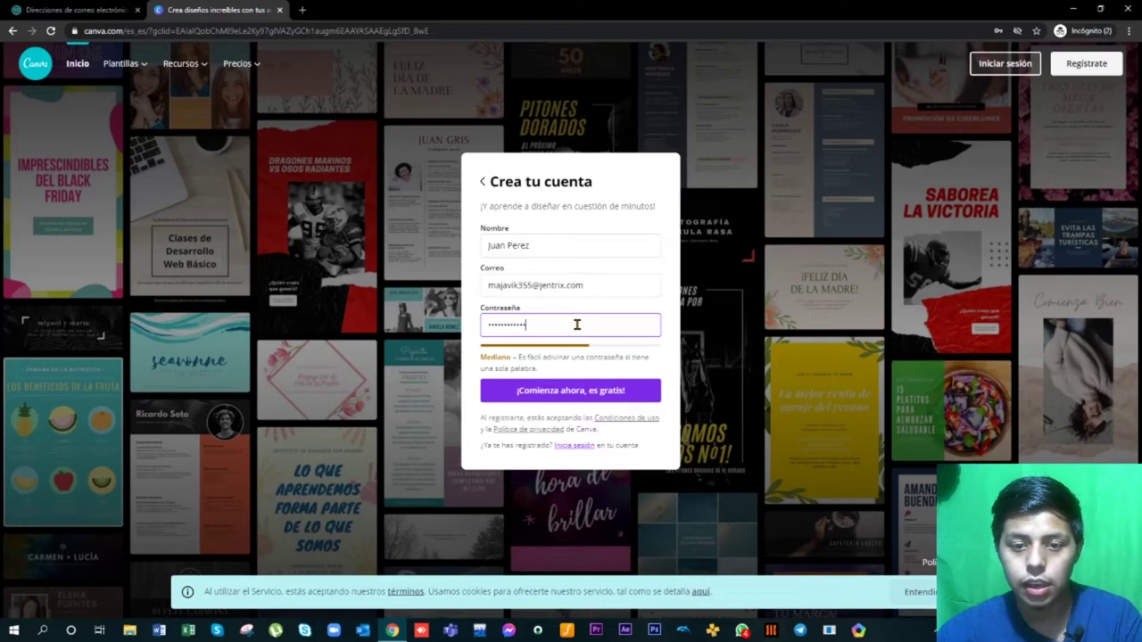
left_click(580, 392)
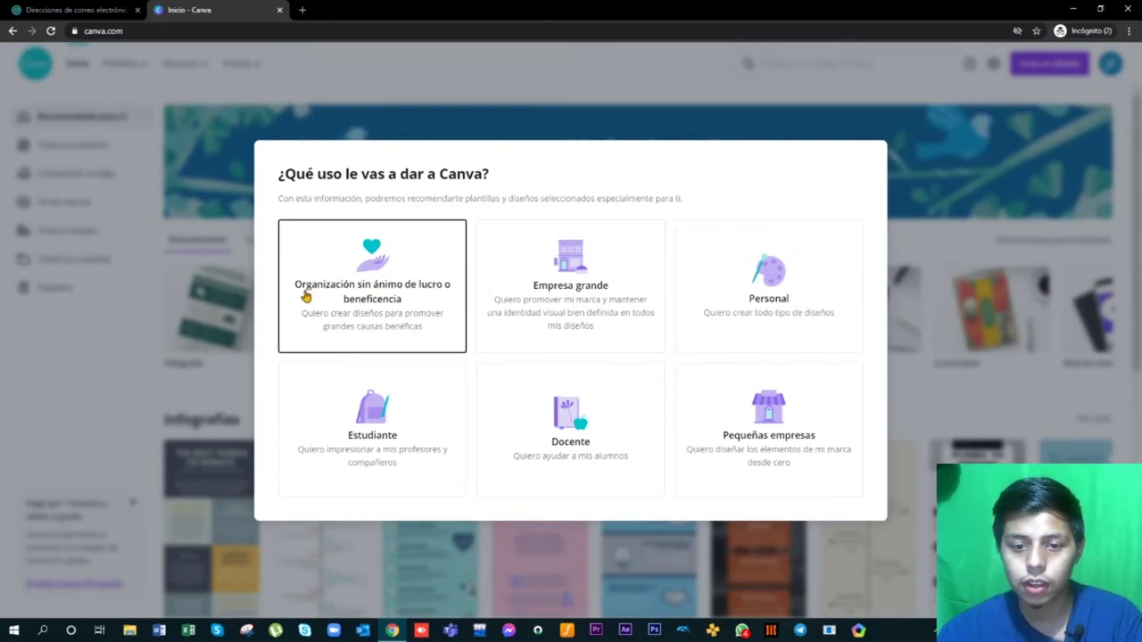
Choose Personal use, skip the Pro trial, and start a blank Instagram post design
left_click(776, 293)
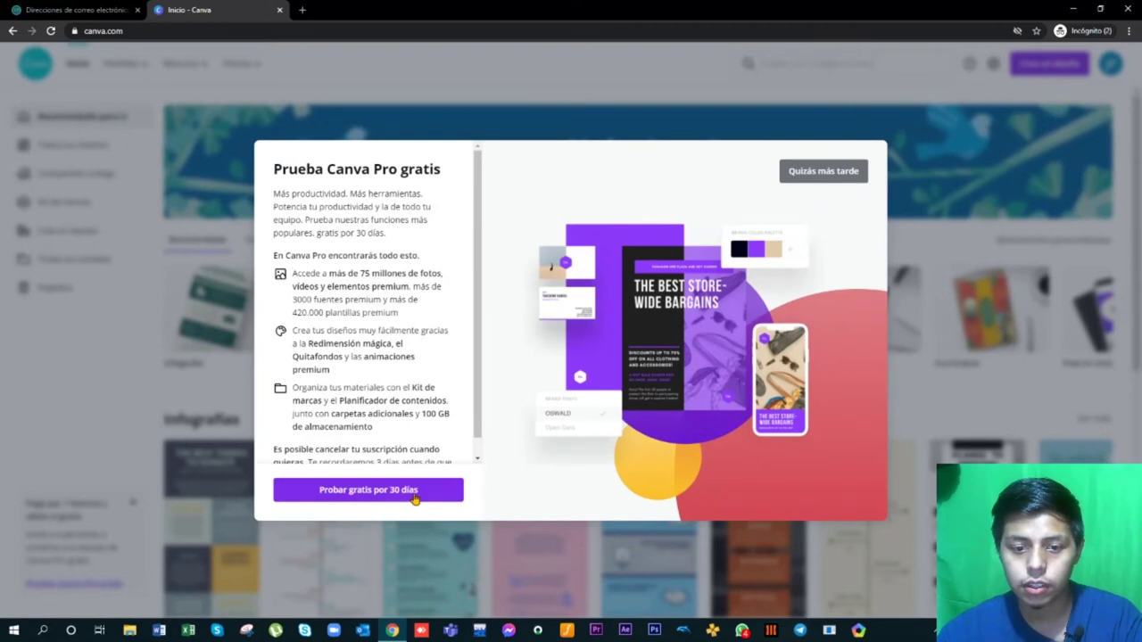
left_click(816, 171)
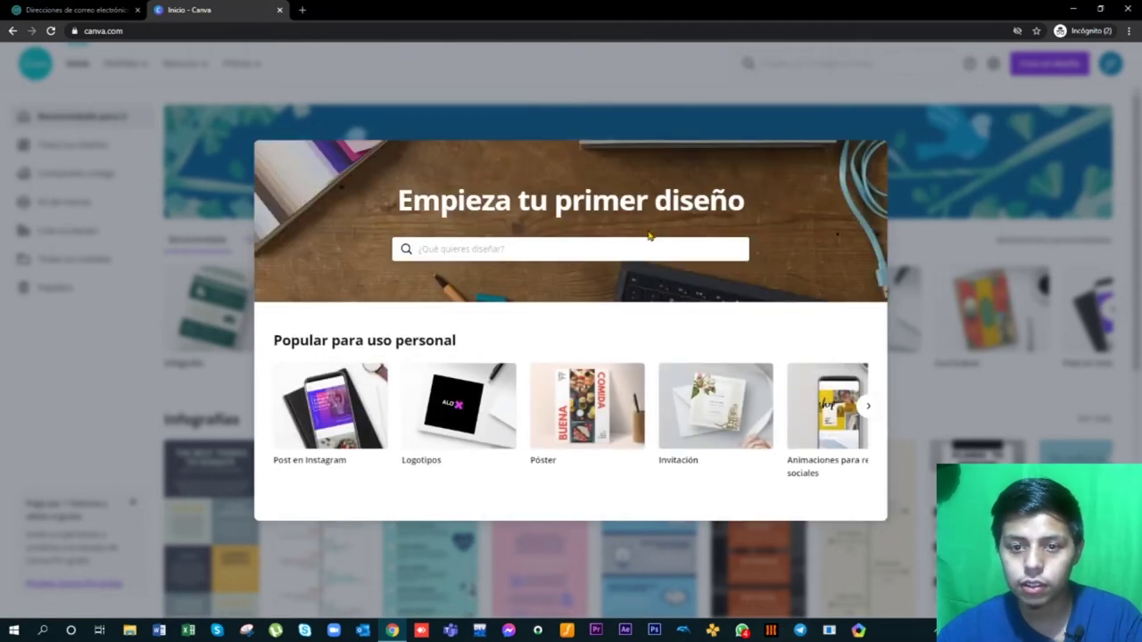
left_click(486, 416)
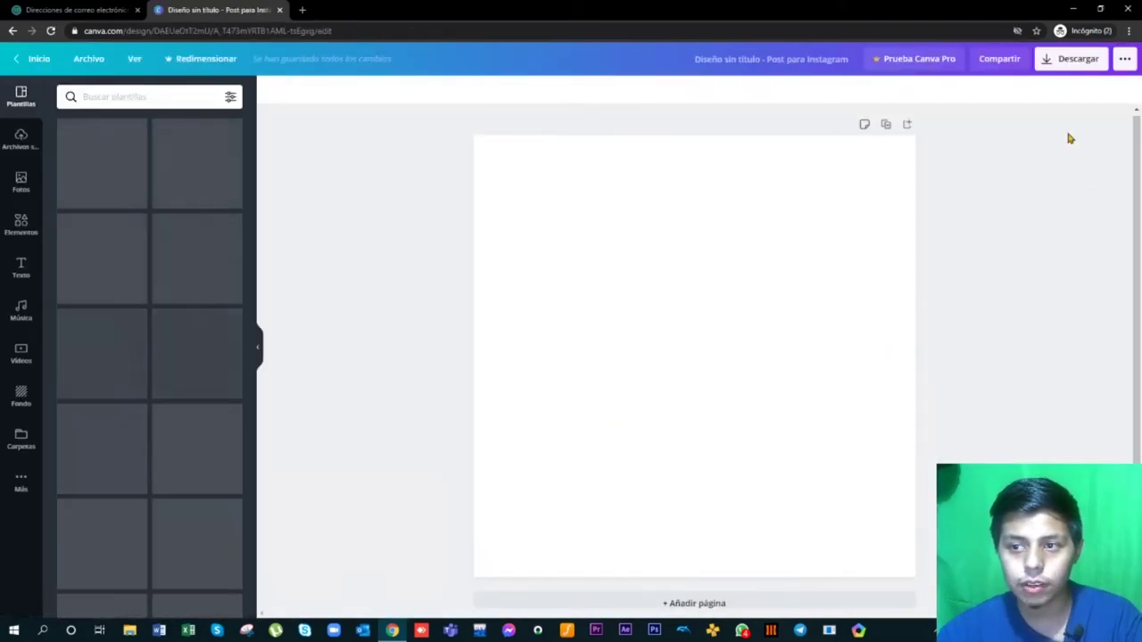
left_click(1124, 58)
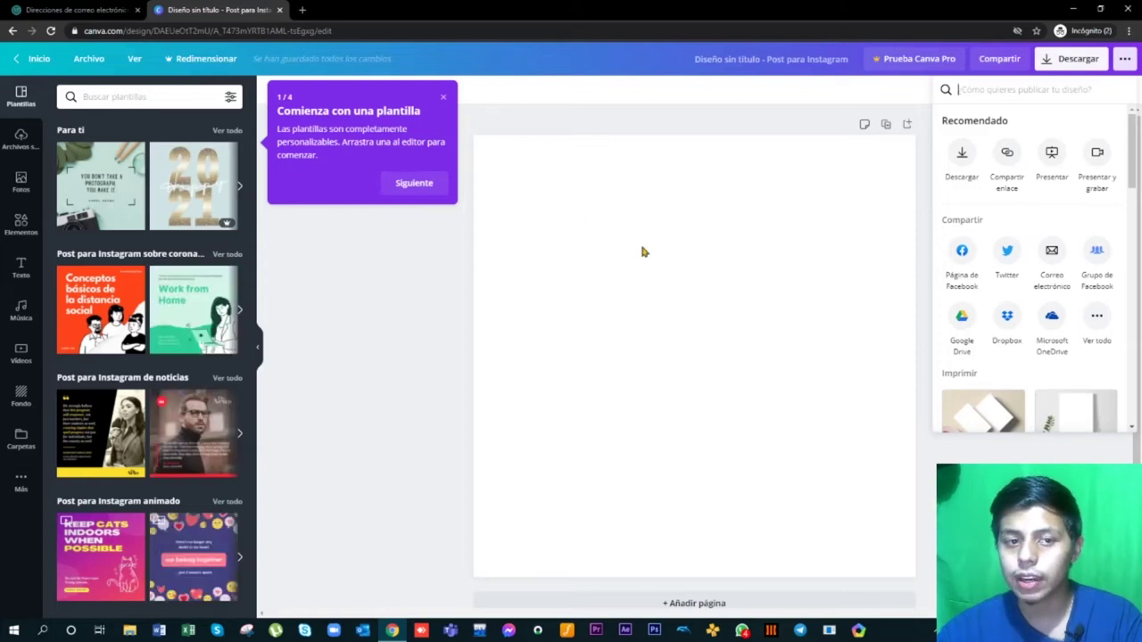
key("ctrl+shift+Tab")
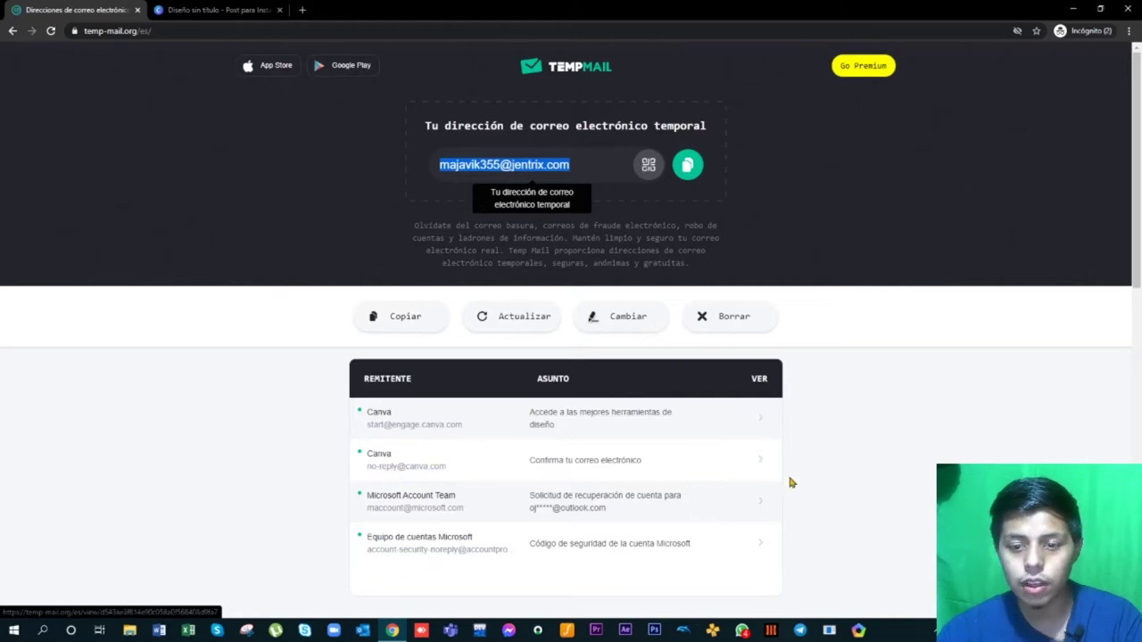
Read Canva's 'Confirma tu correo electrónico' email, then return to the Canva design tab
left_click(763, 463)
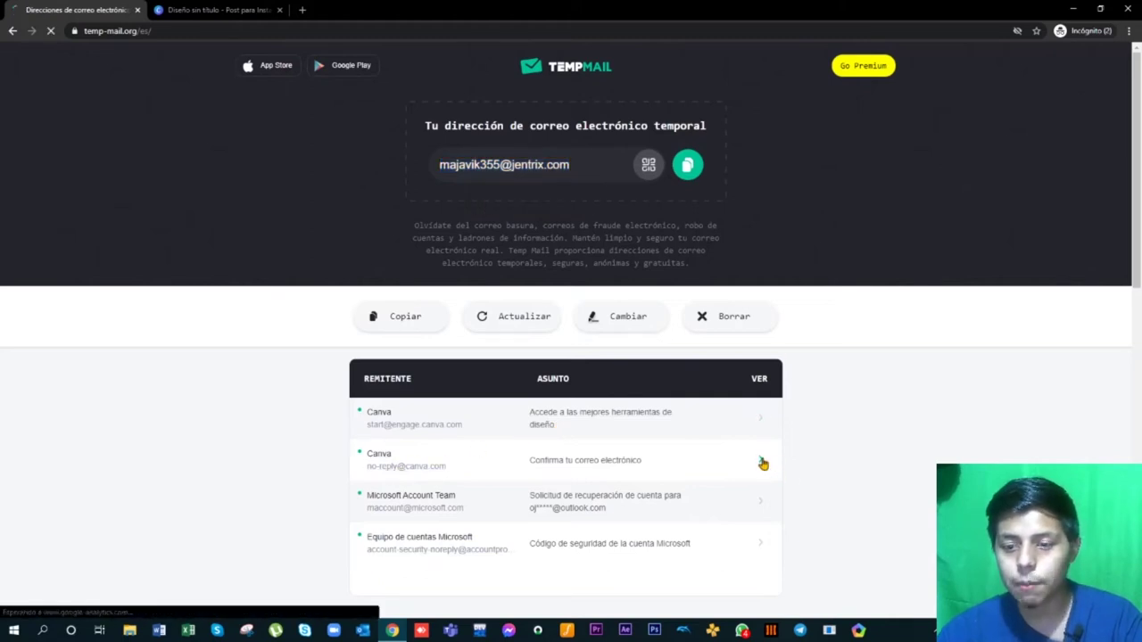
scroll(589, 402, "down", 2)
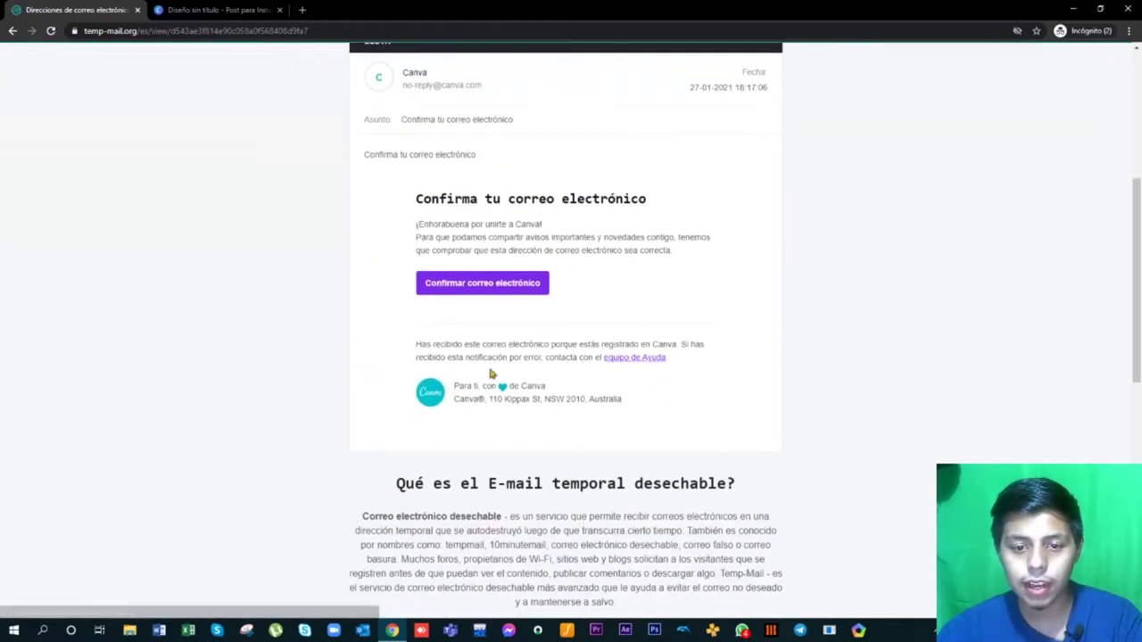
scroll(491, 285, "up", 2)
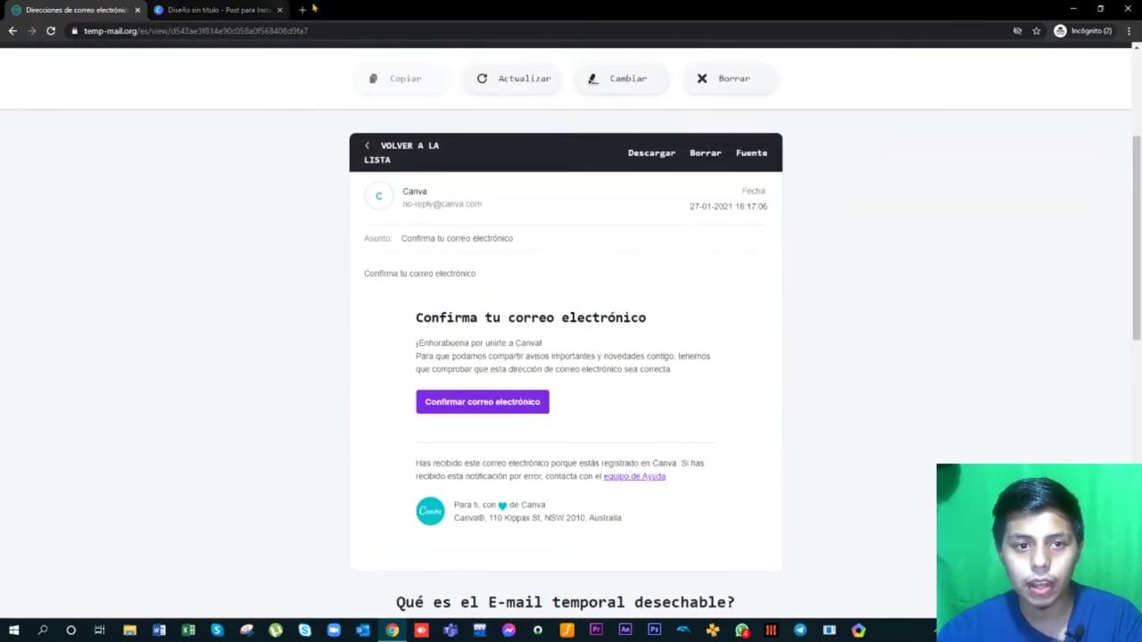
left_click(215, 10)
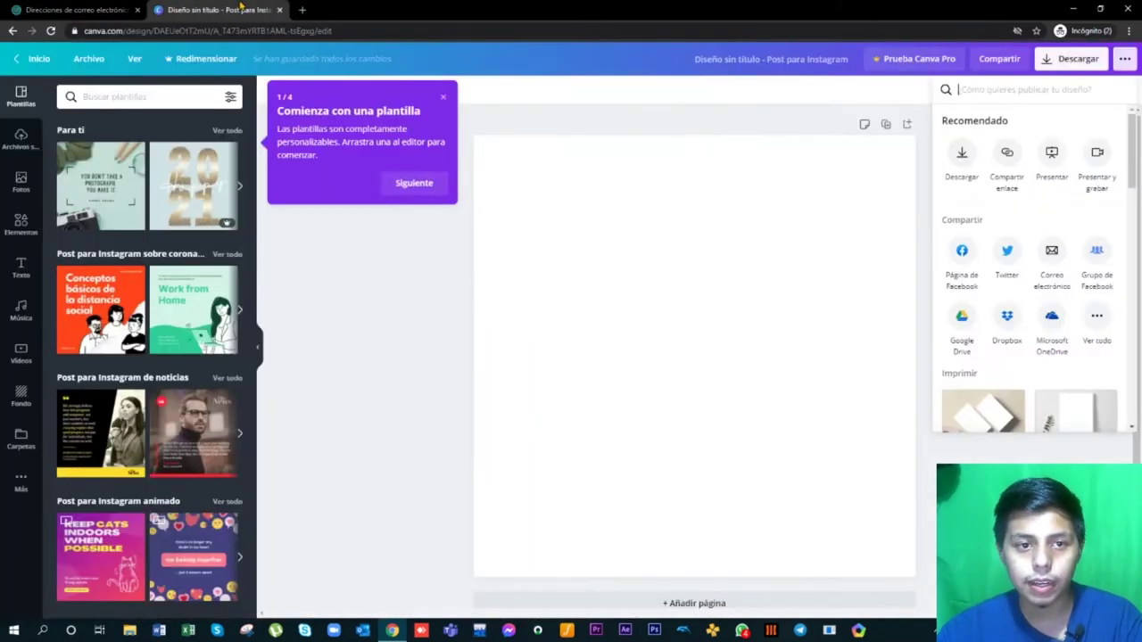
Dismiss the share options and return to the Canva home page
left_click(1123, 59)
left_click(1123, 59)
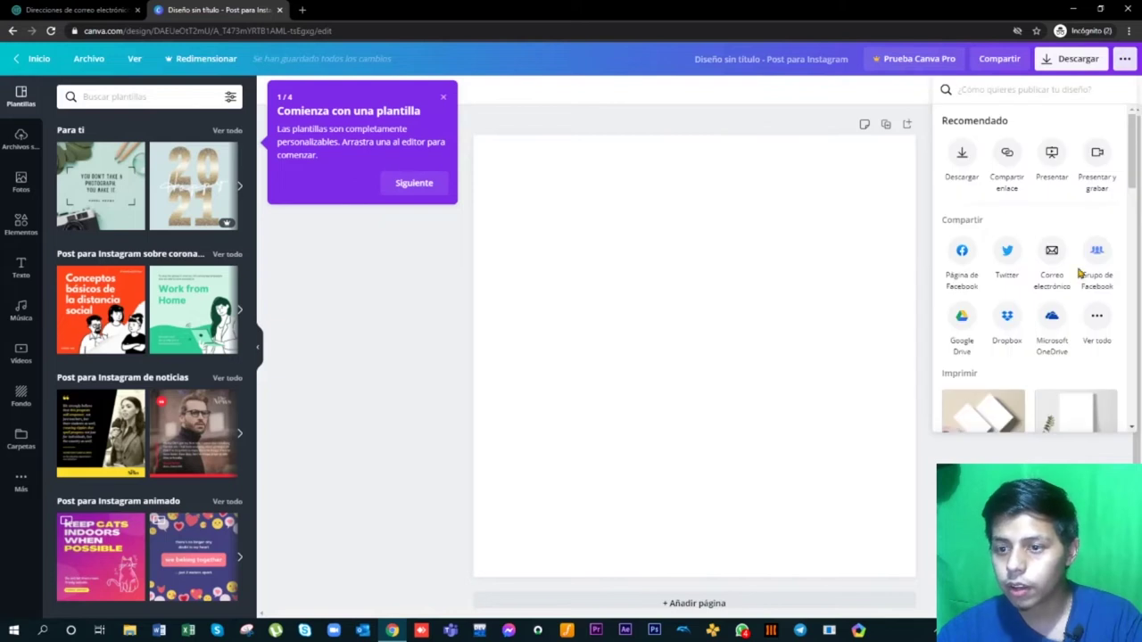
scroll(989, 264, "down", 5)
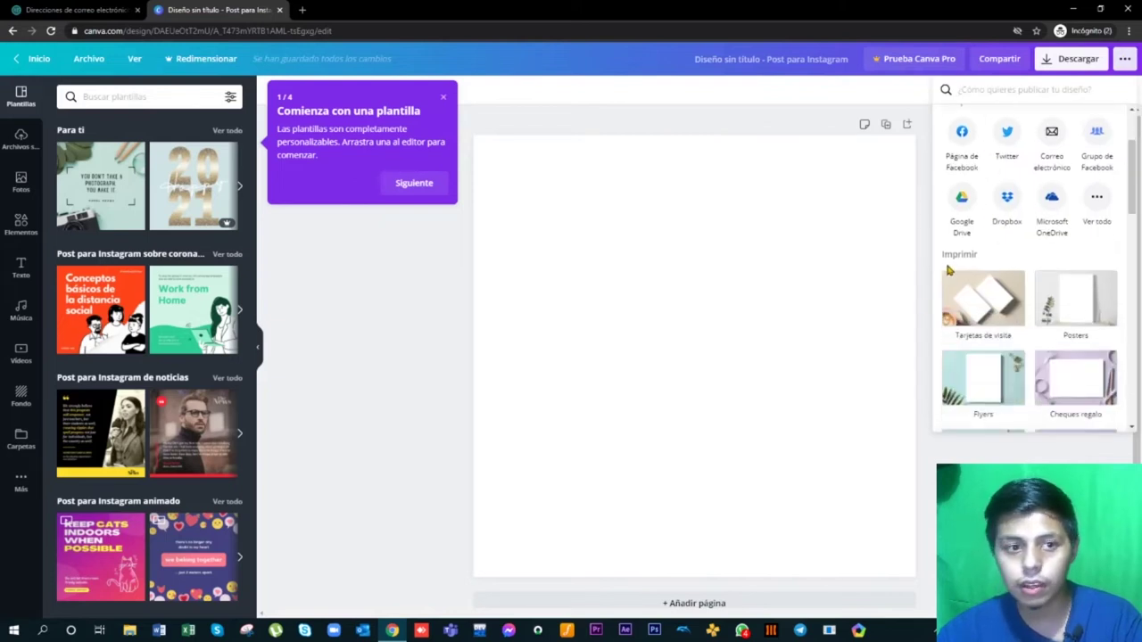
left_click(829, 251)
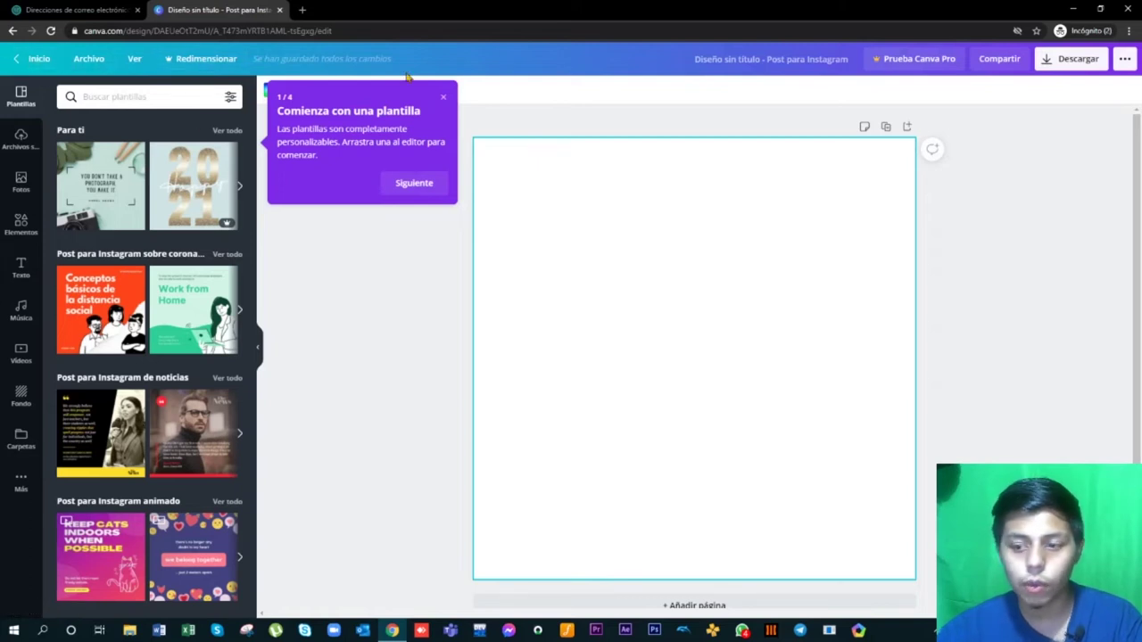
left_click(34, 58)
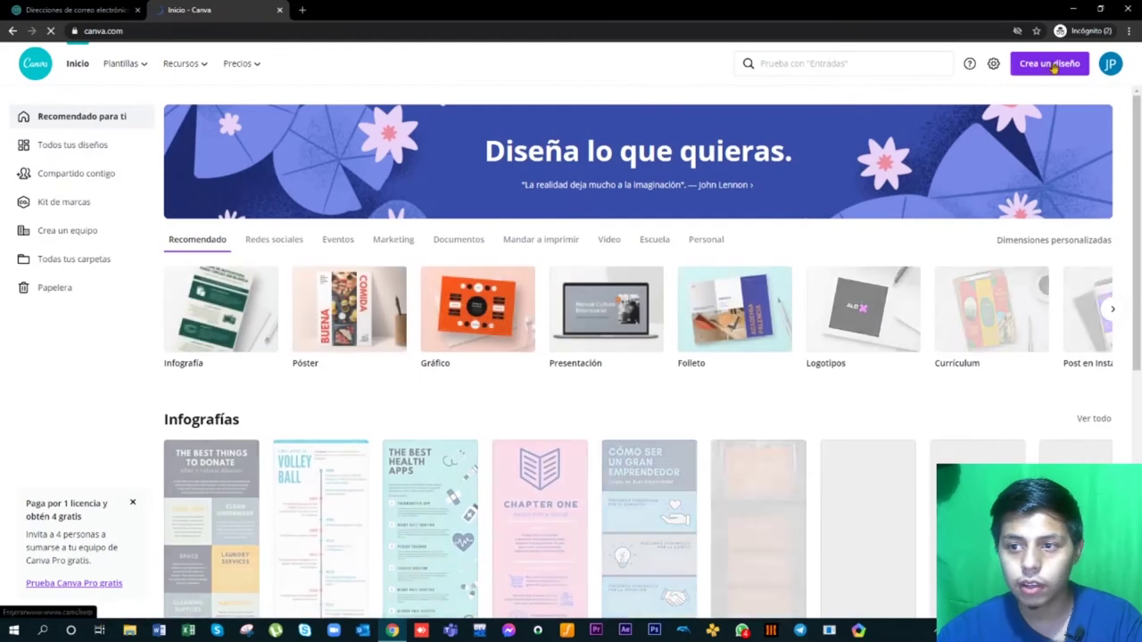
Open 'Configuración de tu cuenta' from the avatar menu, cancelling the photo picker
left_click(1106, 67)
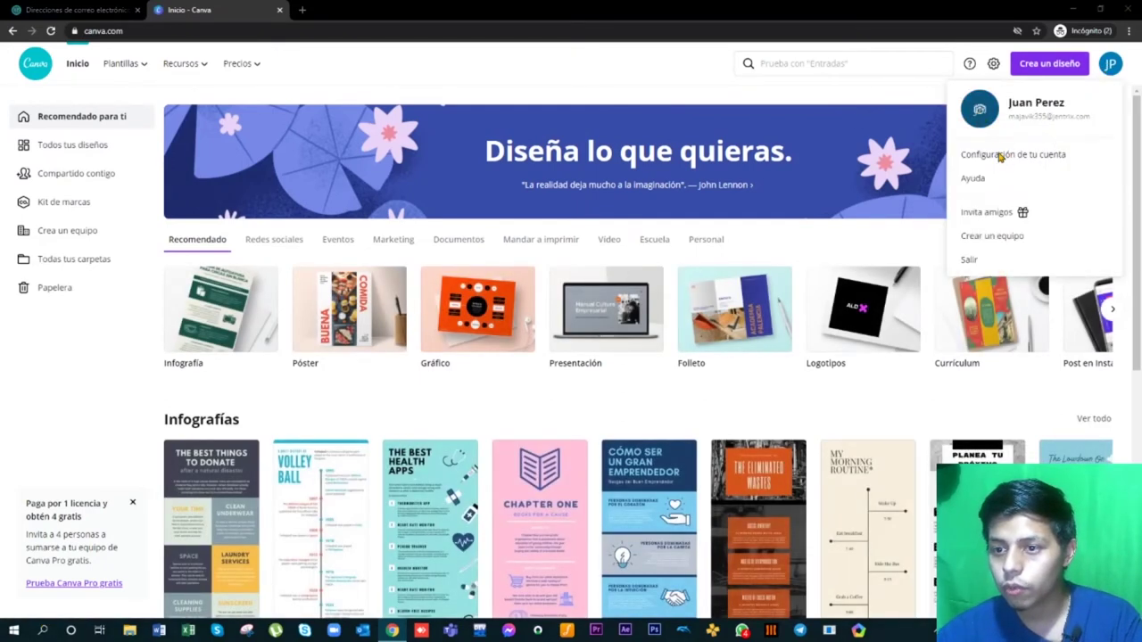
left_click(980, 109)
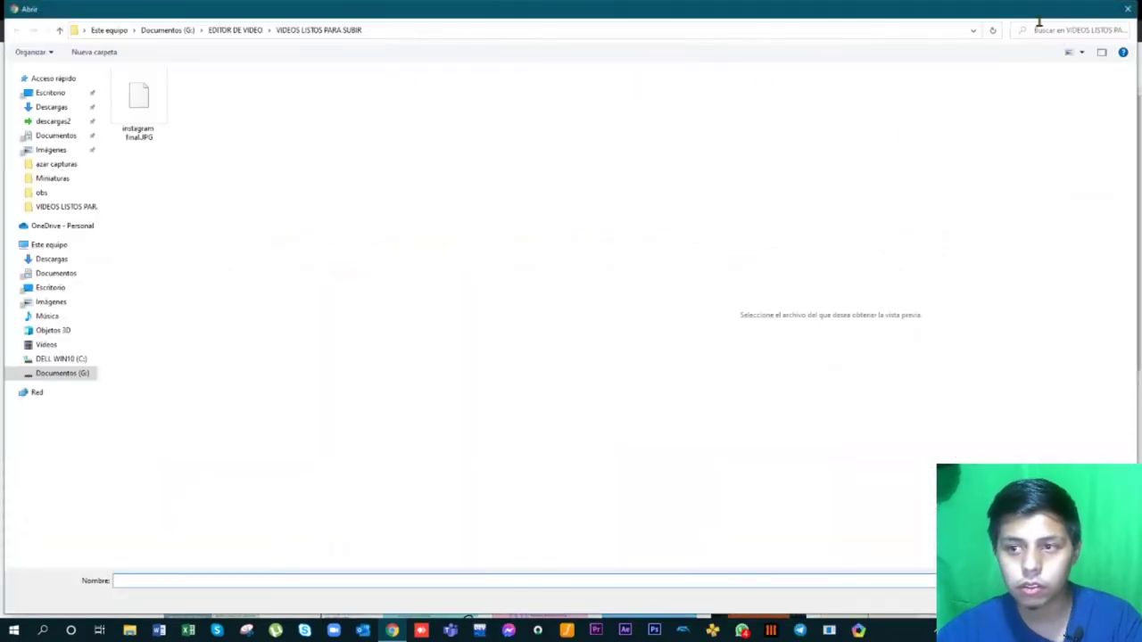
left_click(1128, 8)
left_click(1014, 159)
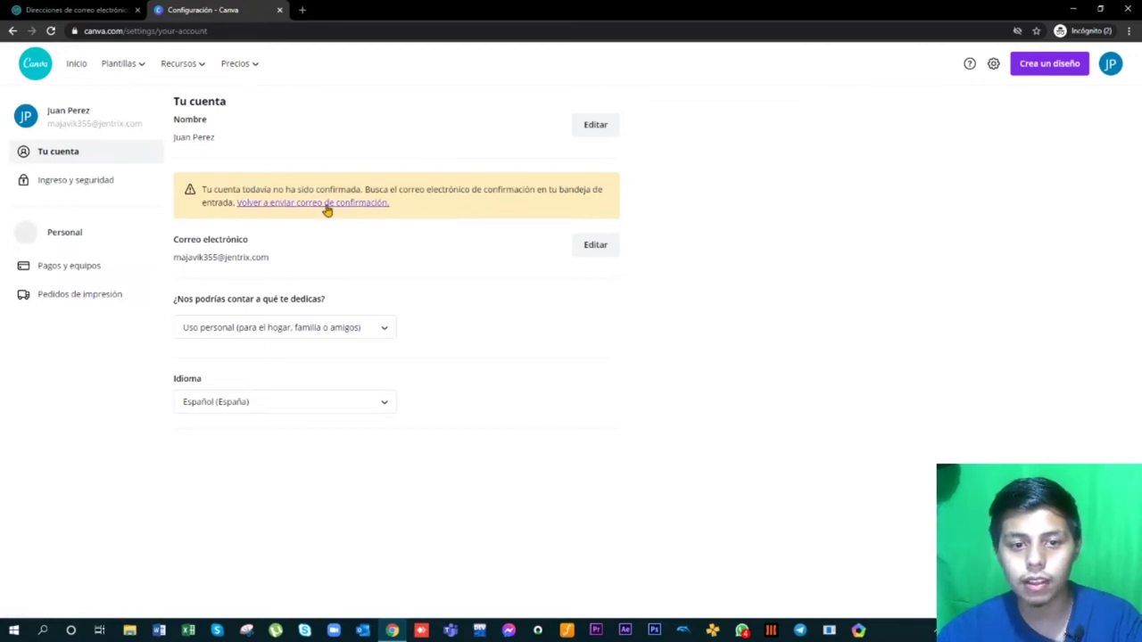
In the Temp Mail tab, follow Canva's 'Confirmar correo electrónico' link
left_click(44, 7)
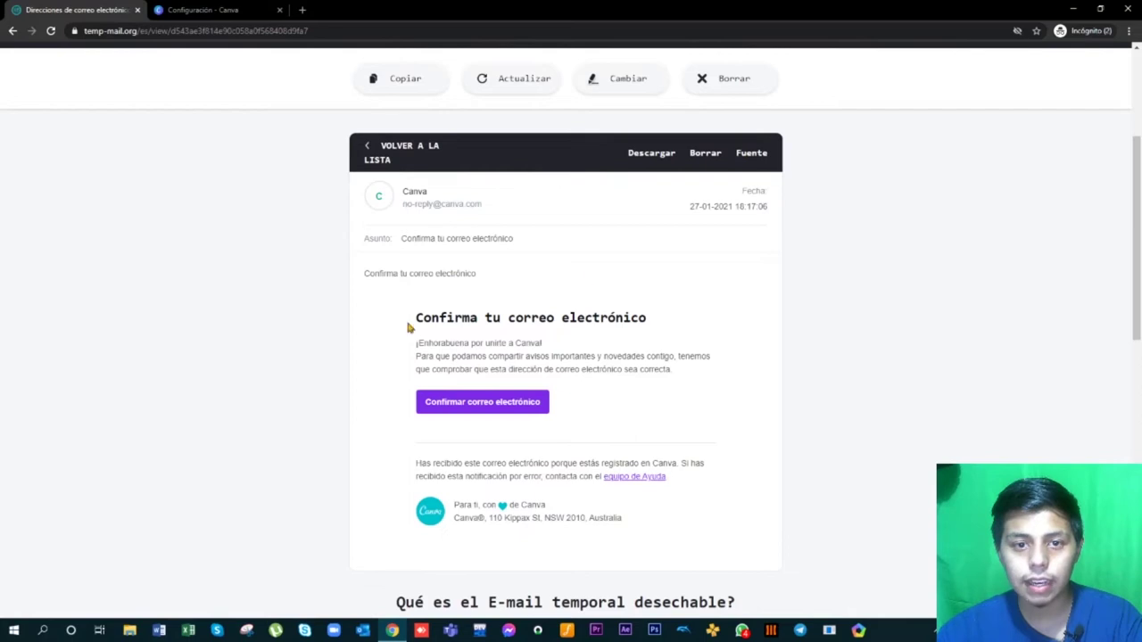
scroll(614, 439, "up", 3)
scroll(741, 417, "down", 3)
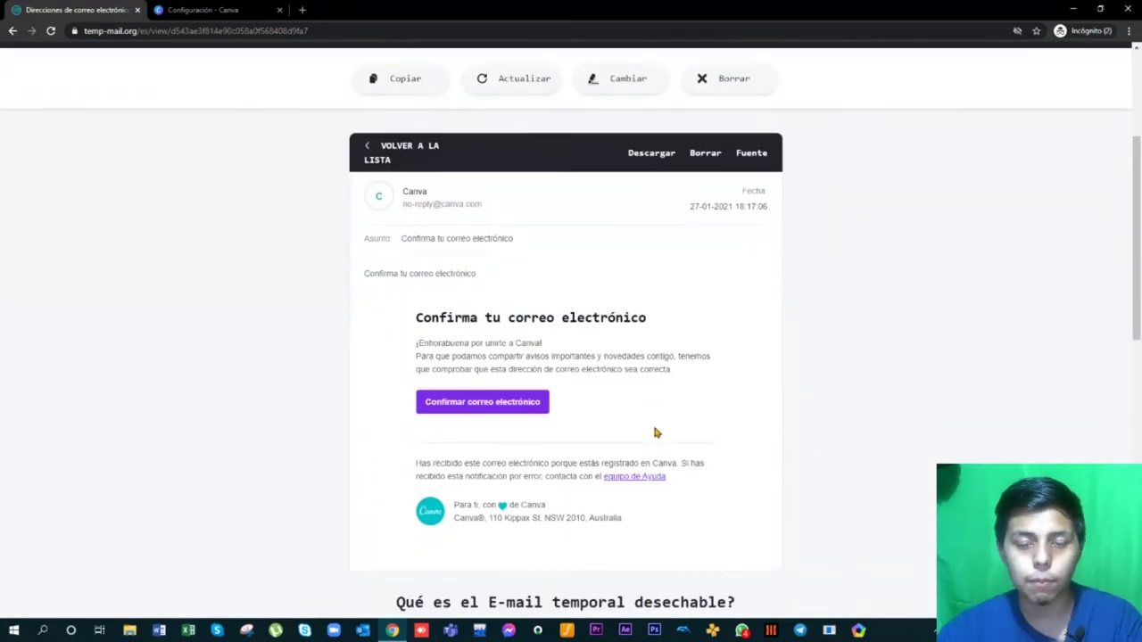
left_click(482, 342)
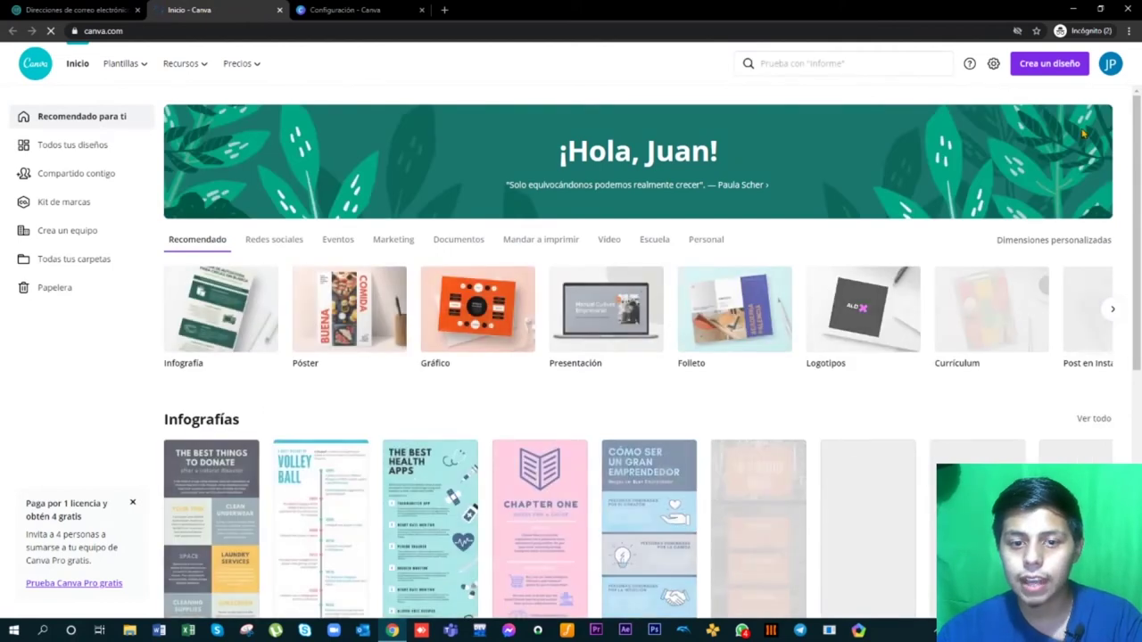
Open Canva account settings in the new tab, close the old settings tab, return to Temp Mail
left_click(1111, 65)
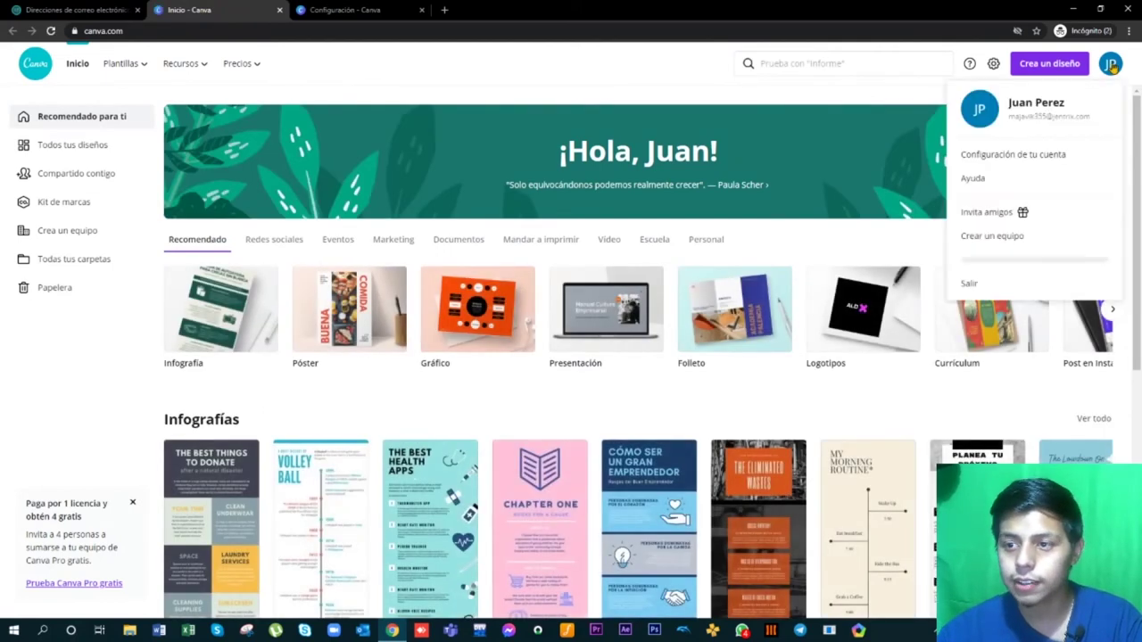
left_click(1000, 157)
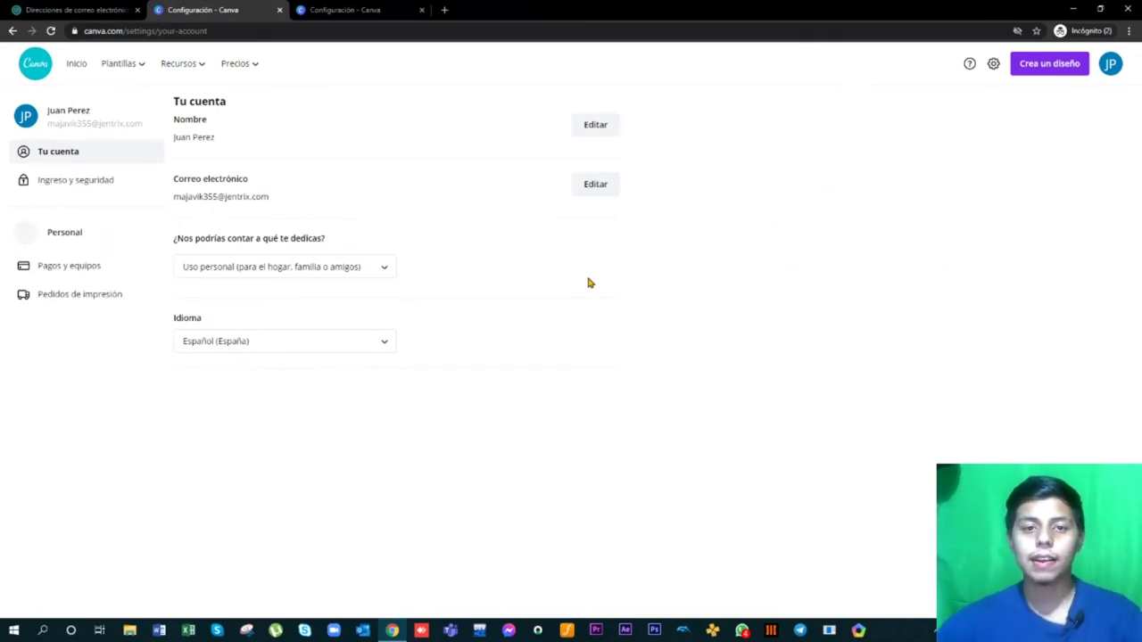
left_click(422, 10)
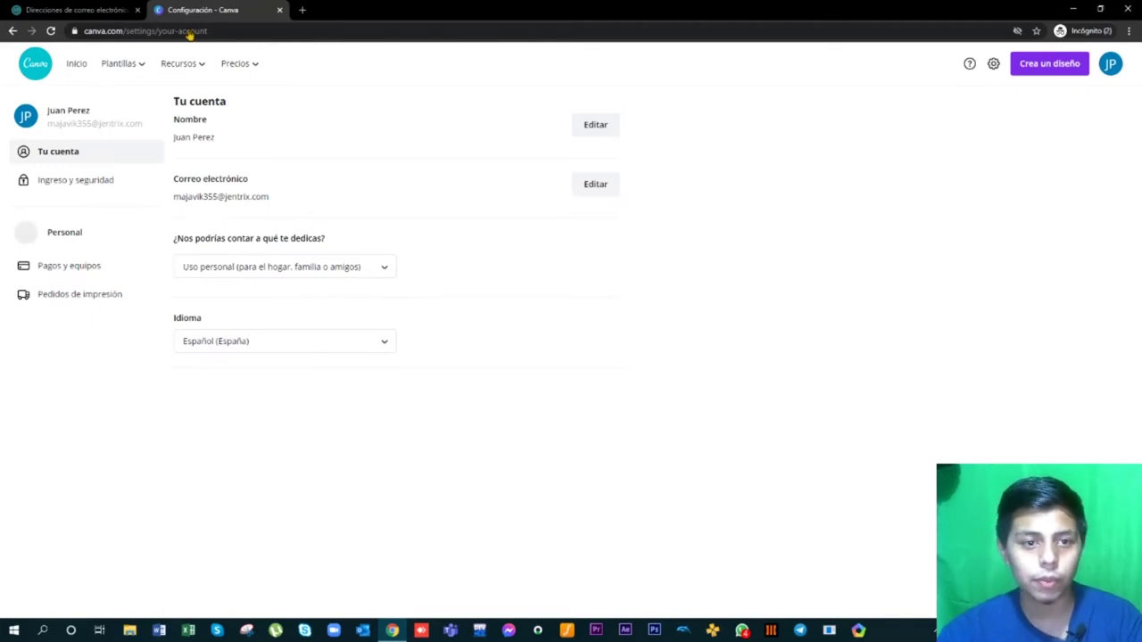
left_click(80, 10)
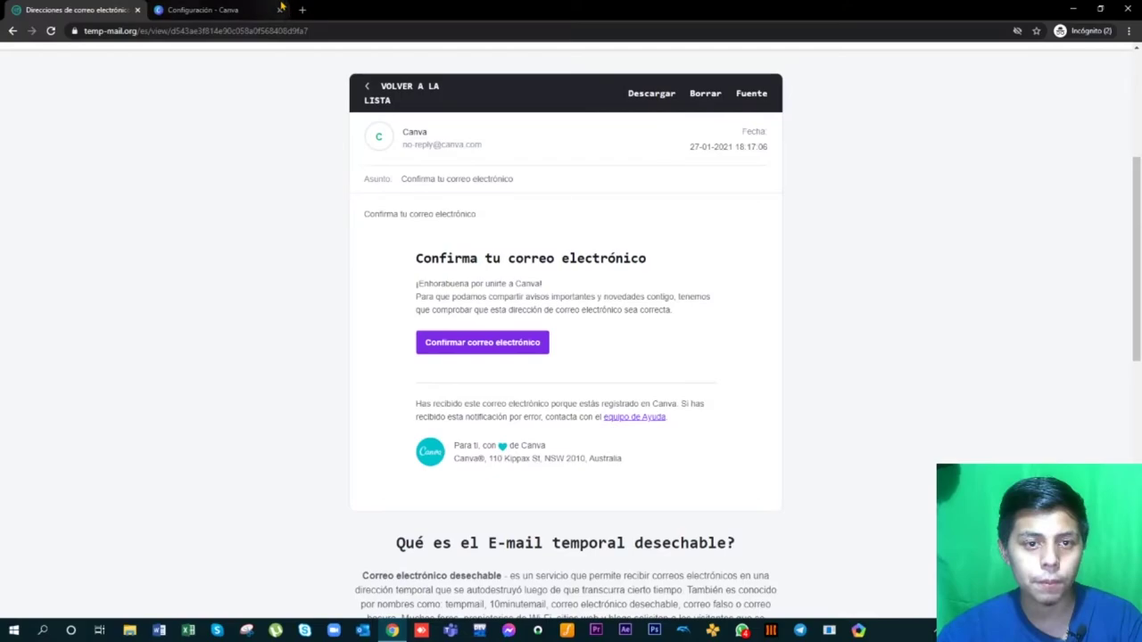
In a new tab, enter 'pow' and pick the Studio | Powtoon suggestion
left_click(302, 10)
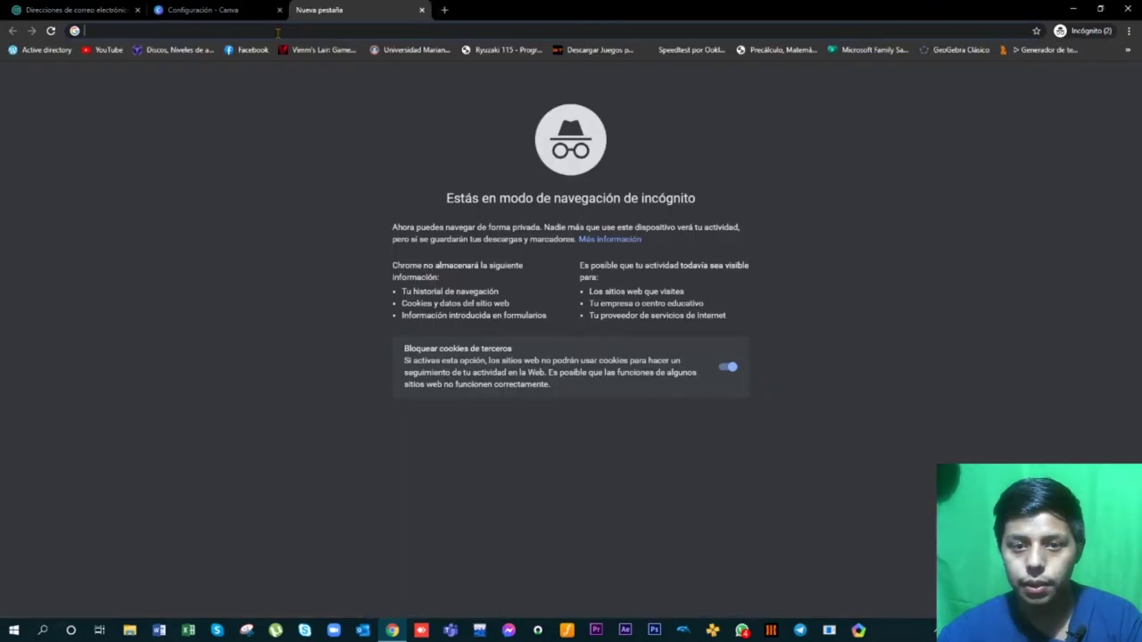
type("pow")
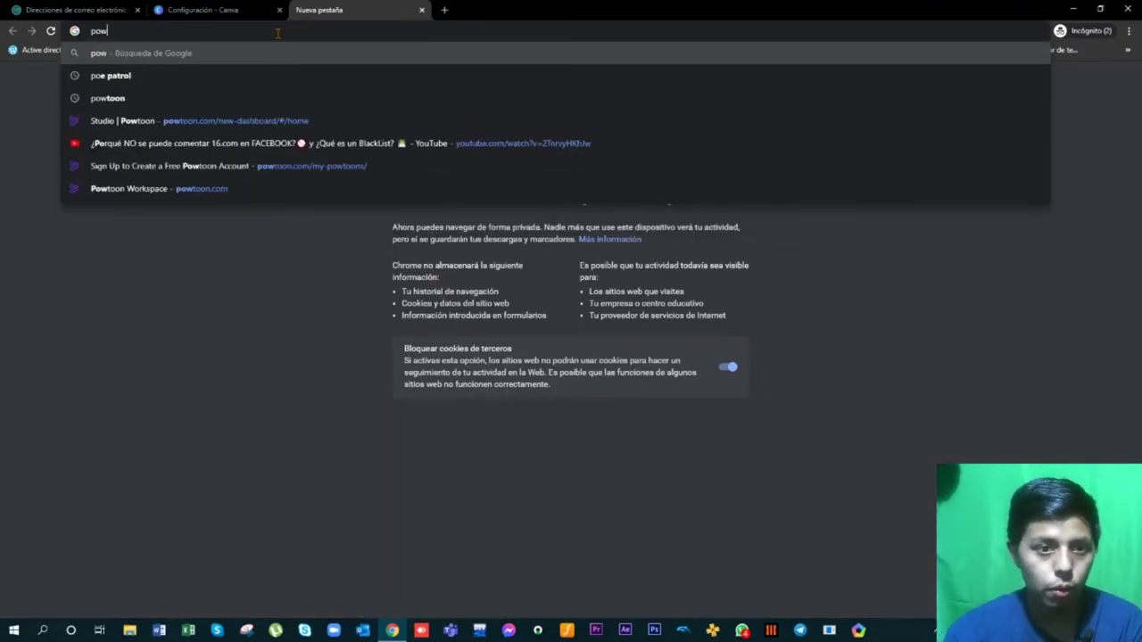
key("Return")
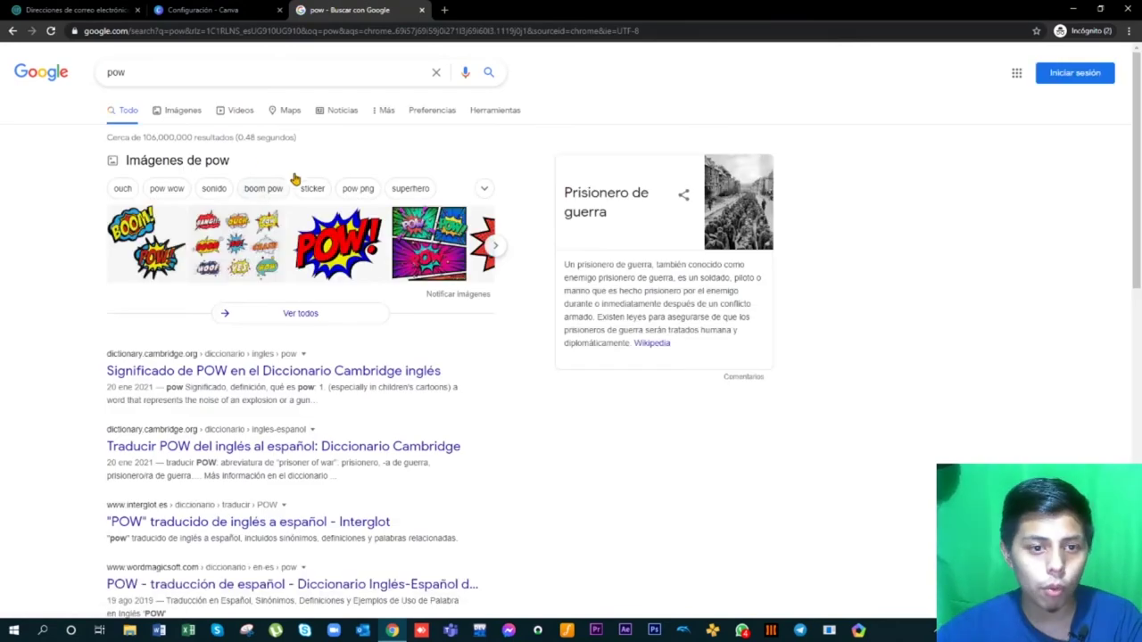
double_click(169, 65)
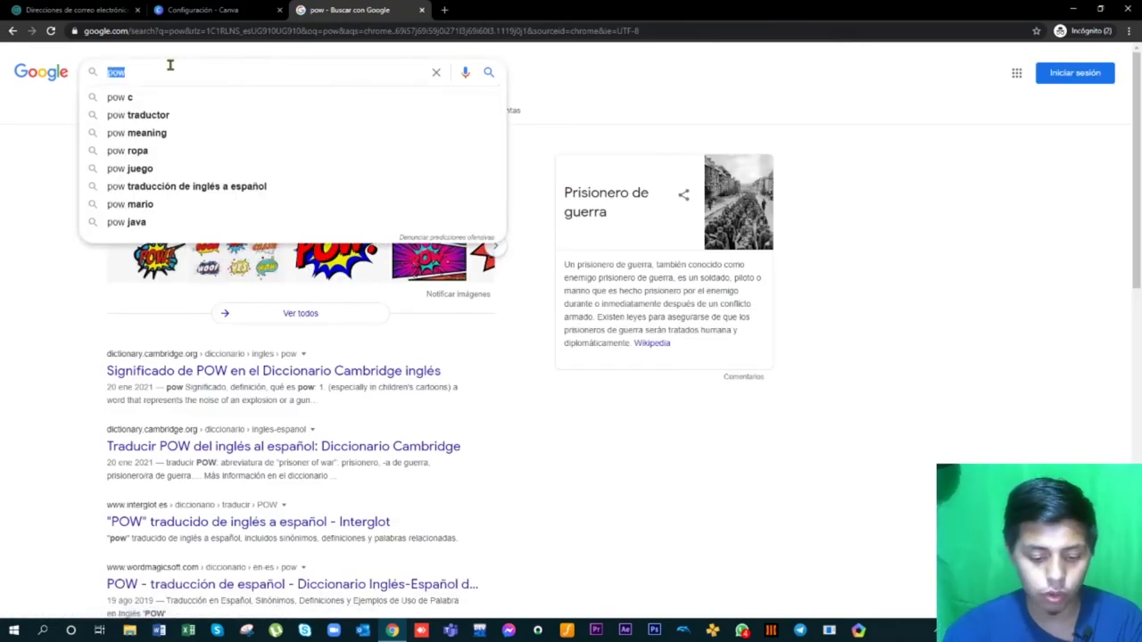
type("pow")
left_click(155, 31)
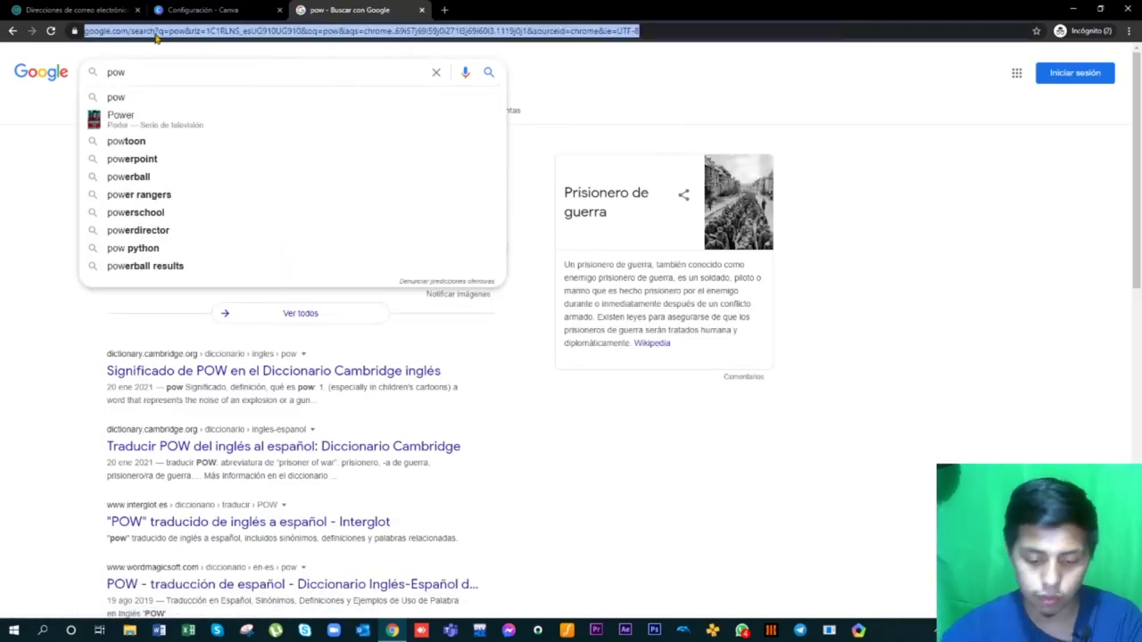
type("pow")
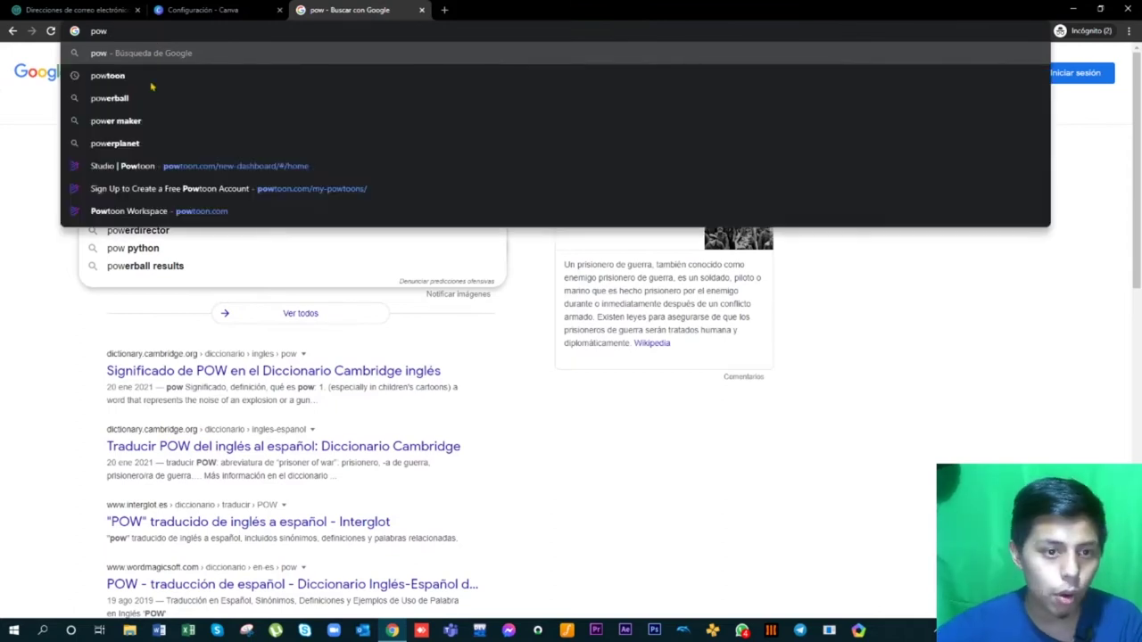
left_click(153, 166)
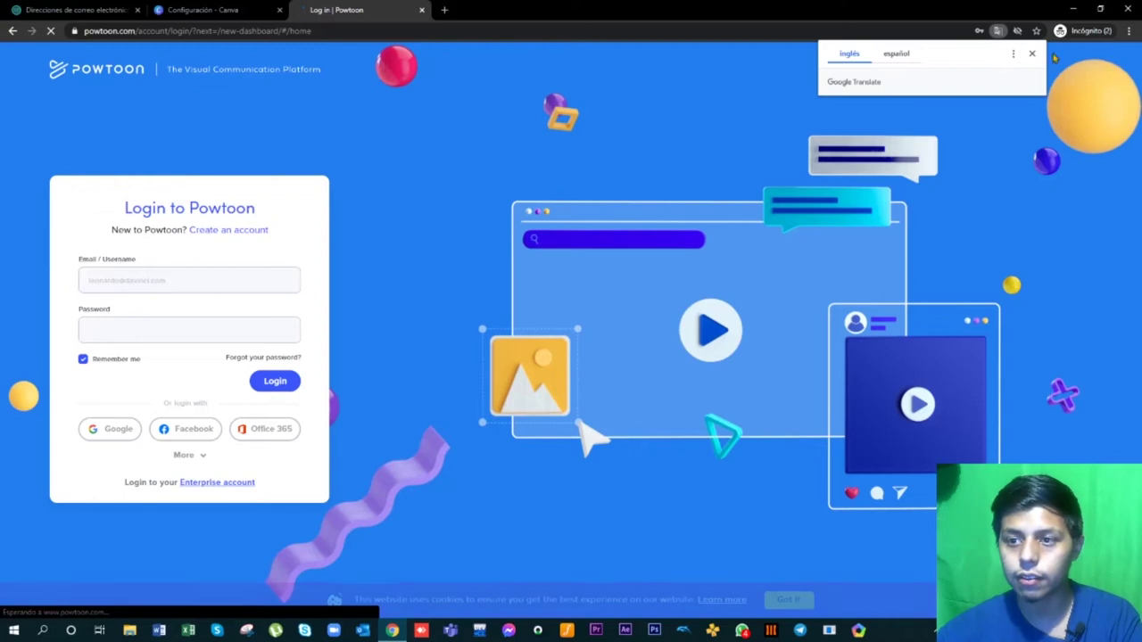
Copy the temp-mail address and paste it into Powtoon's Email/Username field
left_click(1032, 54)
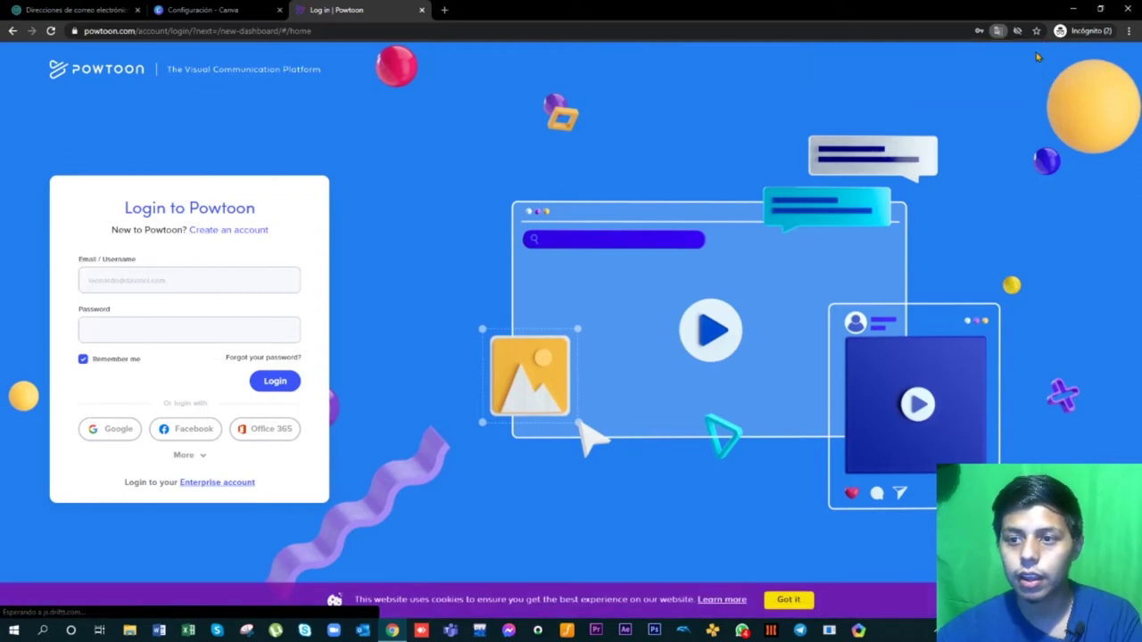
left_click(189, 280)
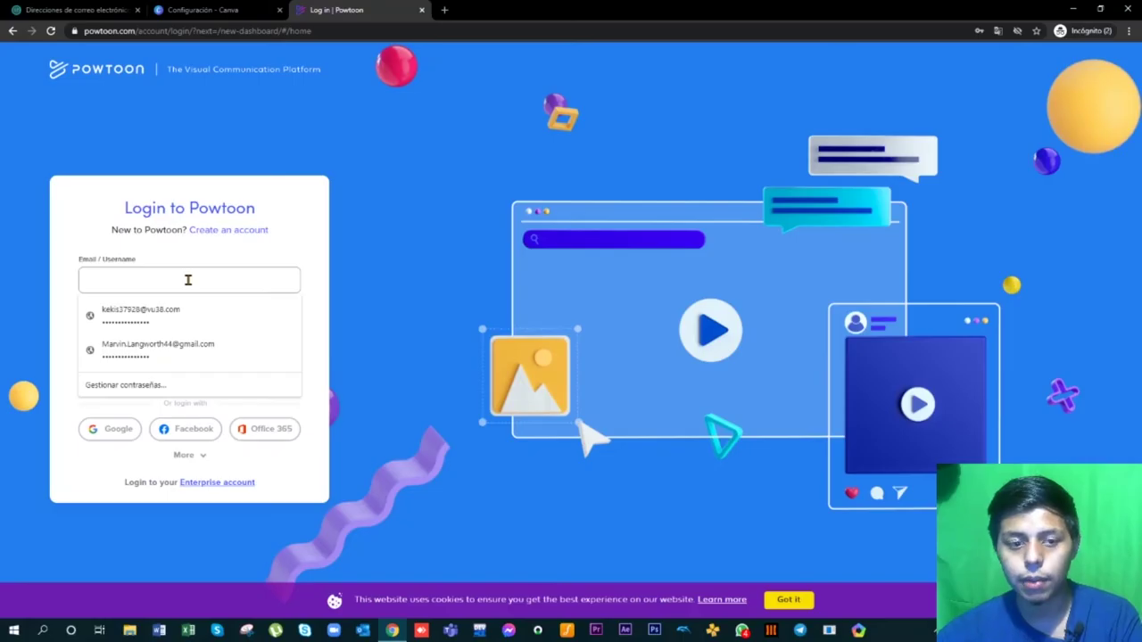
left_click(437, 242)
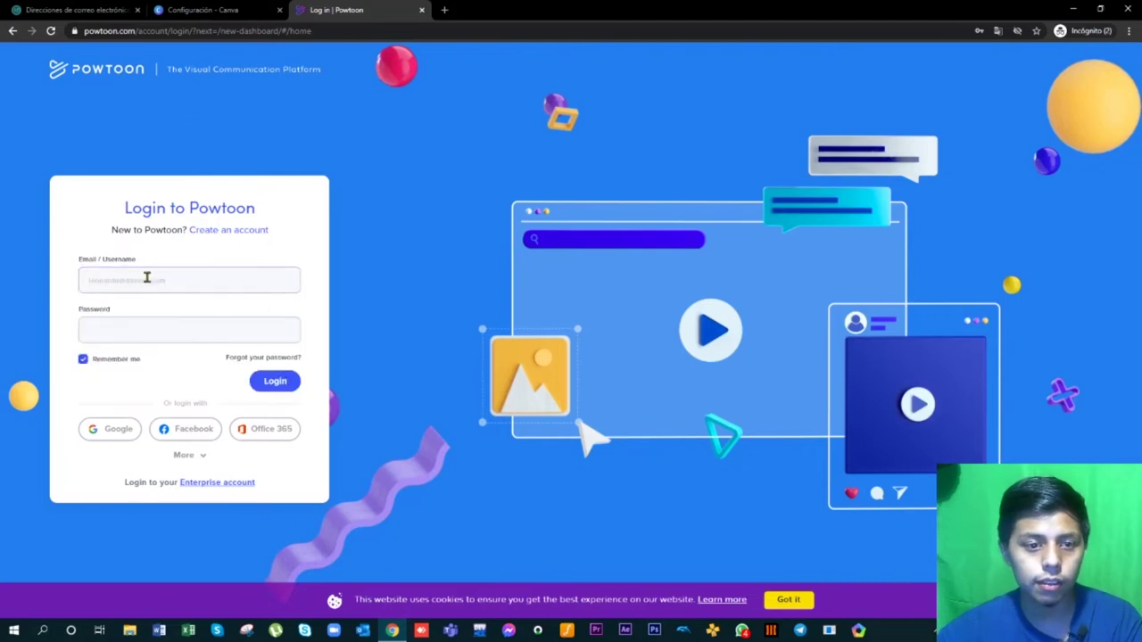
key("ctrl+shift+Tab")
key("ctrl+shift+Tab")
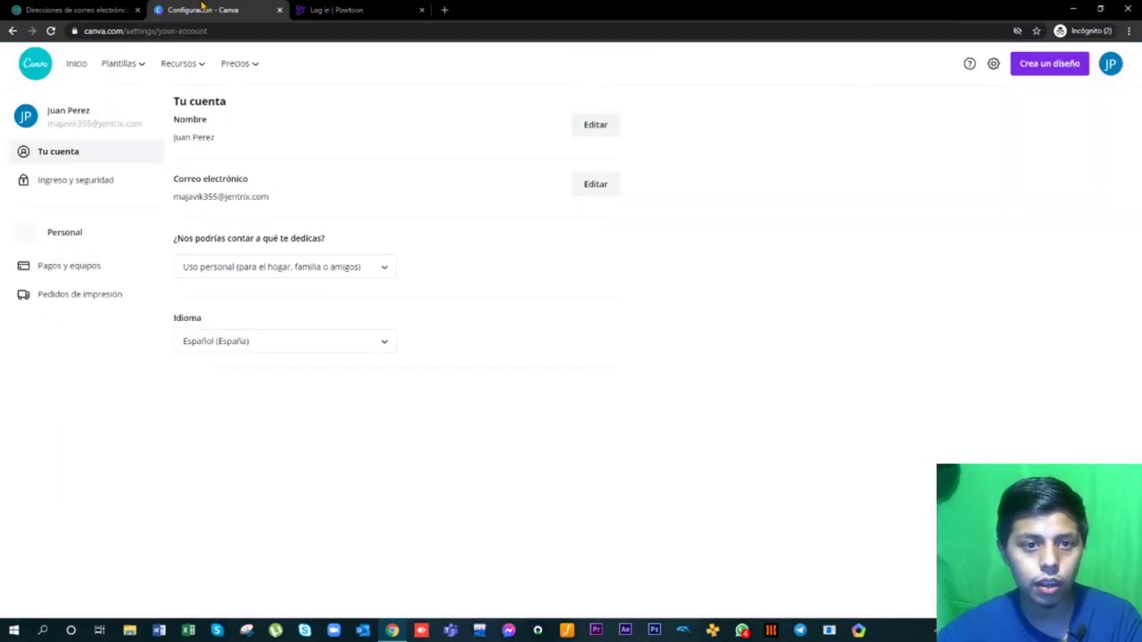
scroll(521, 311, "up", 4)
left_click(683, 163)
left_click(335, 9)
left_click(217, 279)
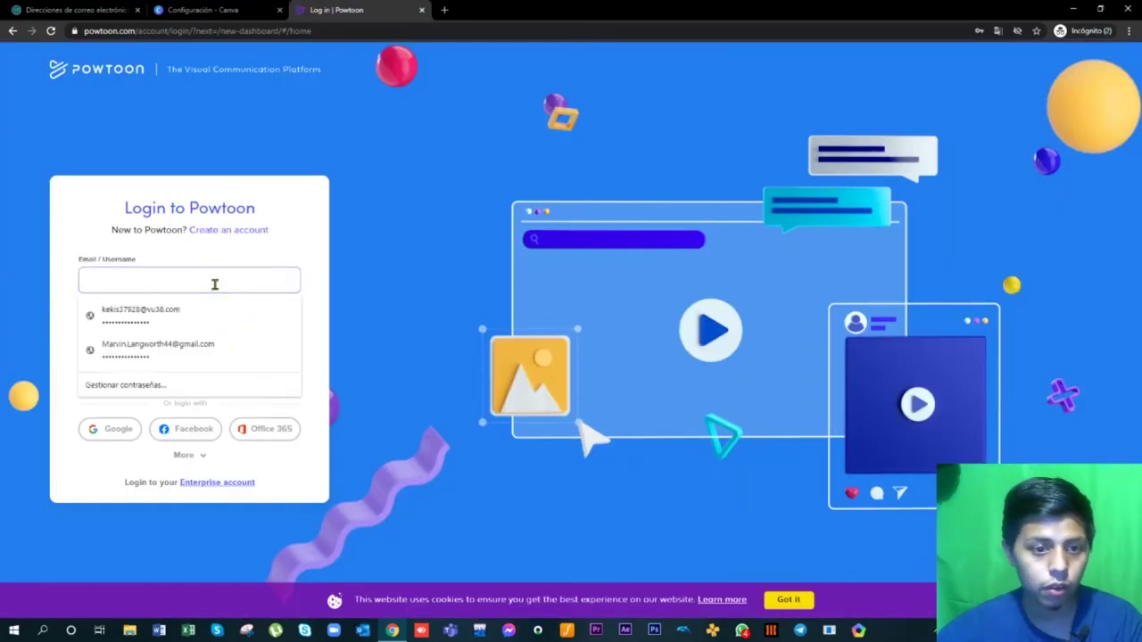
key("ctrl+v")
Retype the password, toggle its visibility to check it, and submit the login
left_click(189, 333)
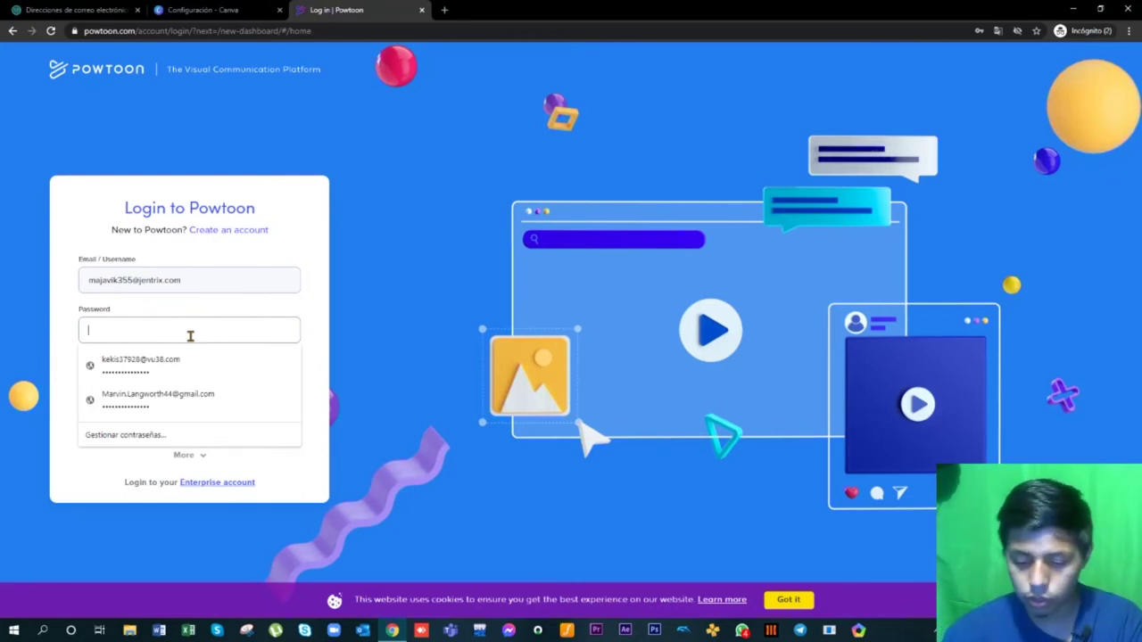
type("•••")
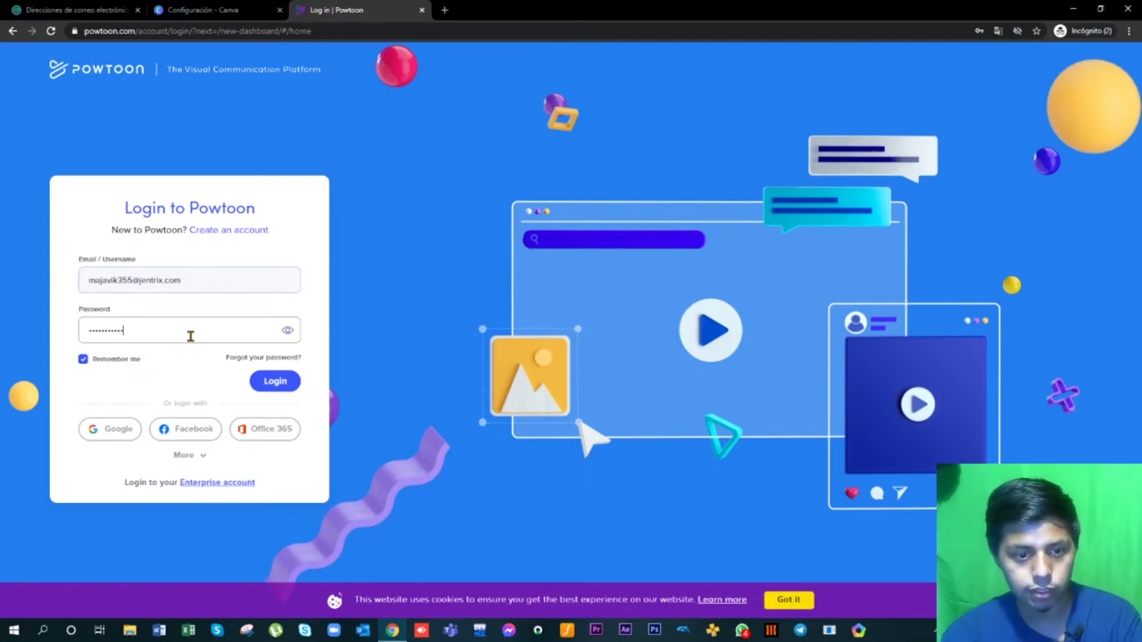
double_click(164, 339)
key("BackSpace")
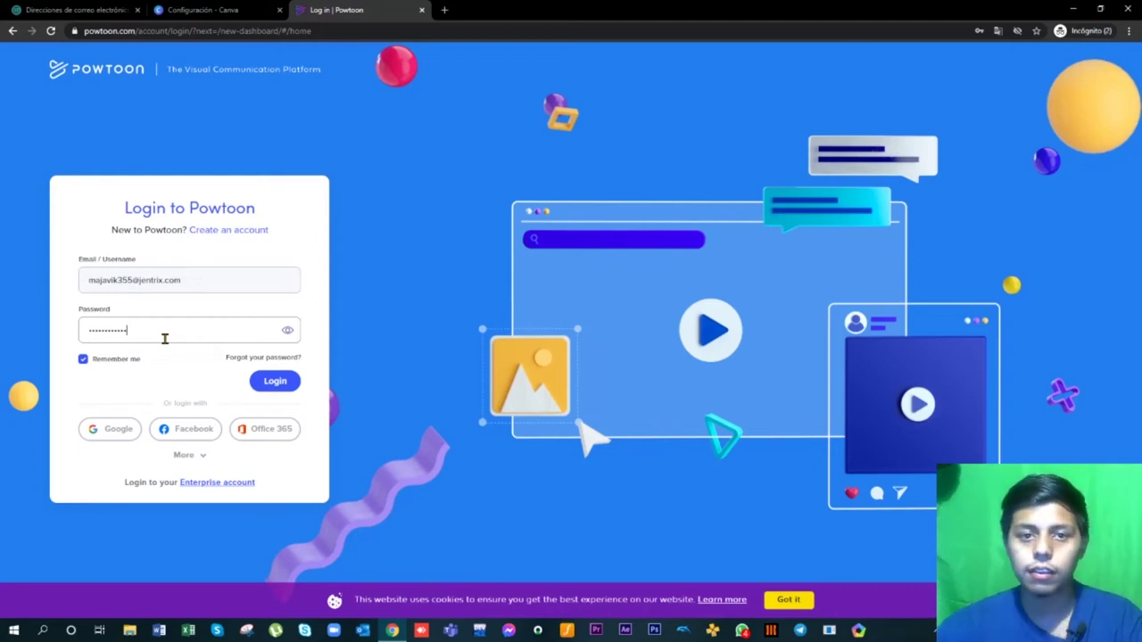
left_click(289, 332)
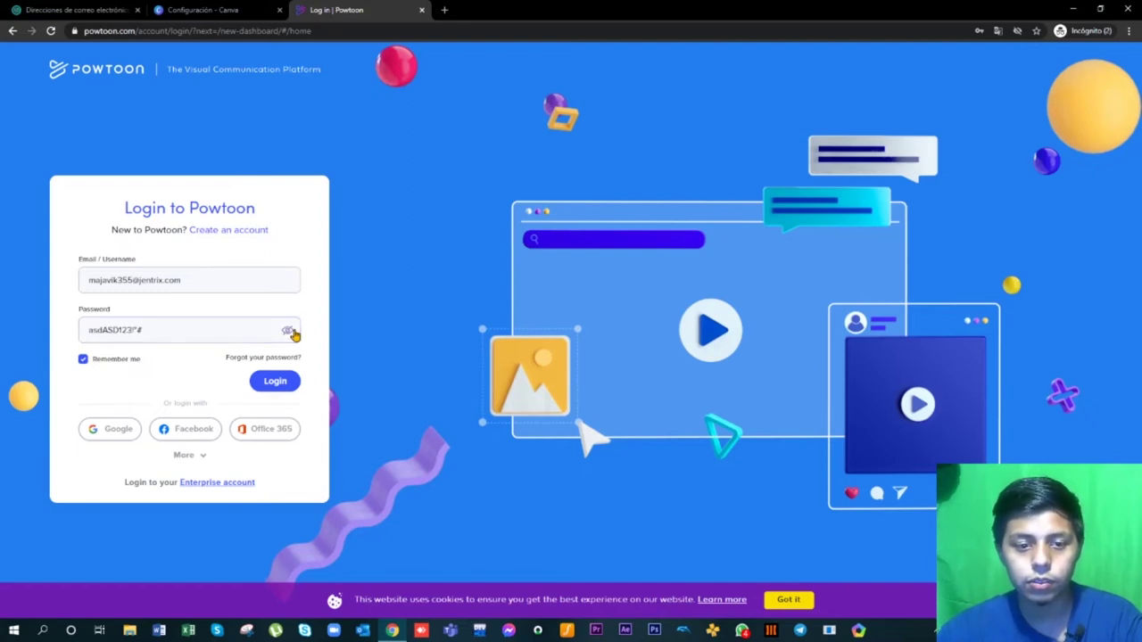
left_click(289, 332)
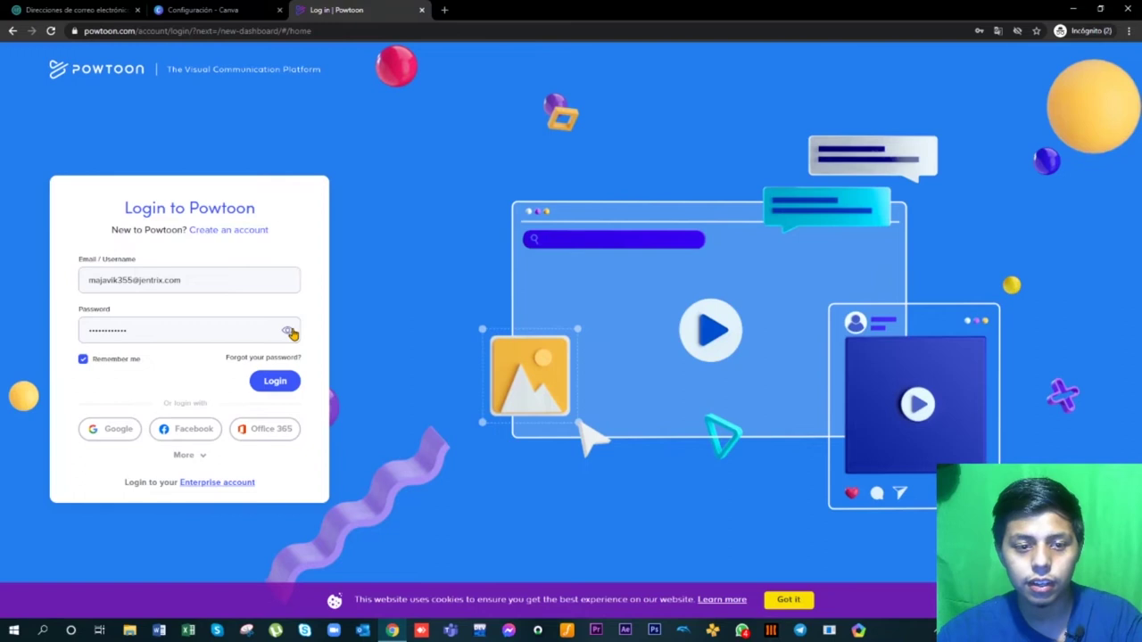
left_click(275, 382)
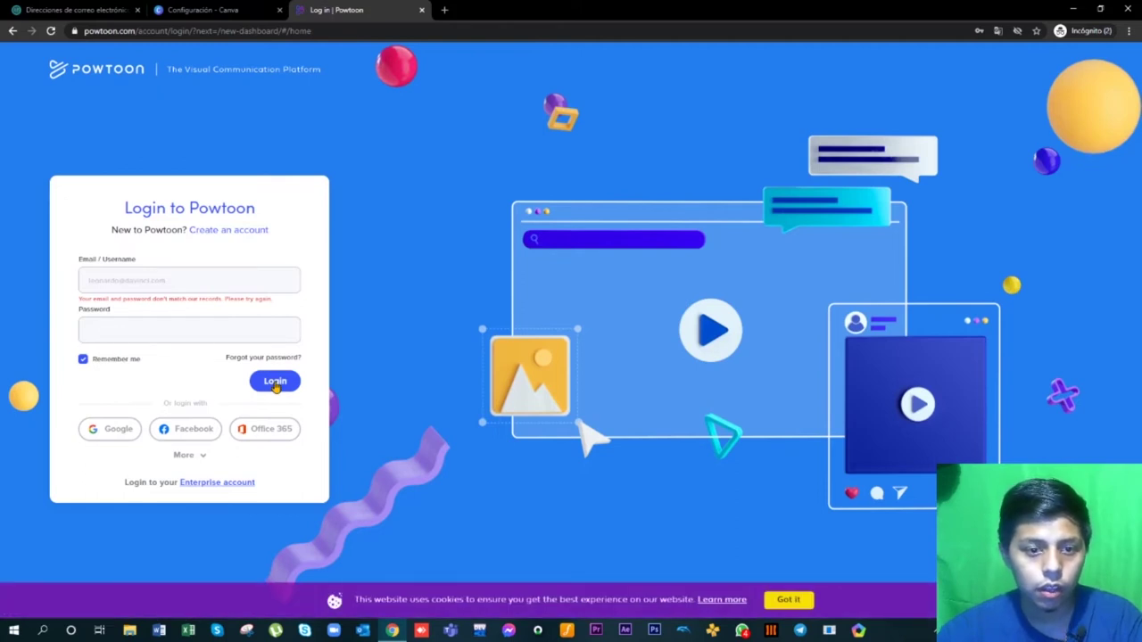
Open the Enterprise account sign-in and submit an organization name starting with 'ju'
left_click(219, 483)
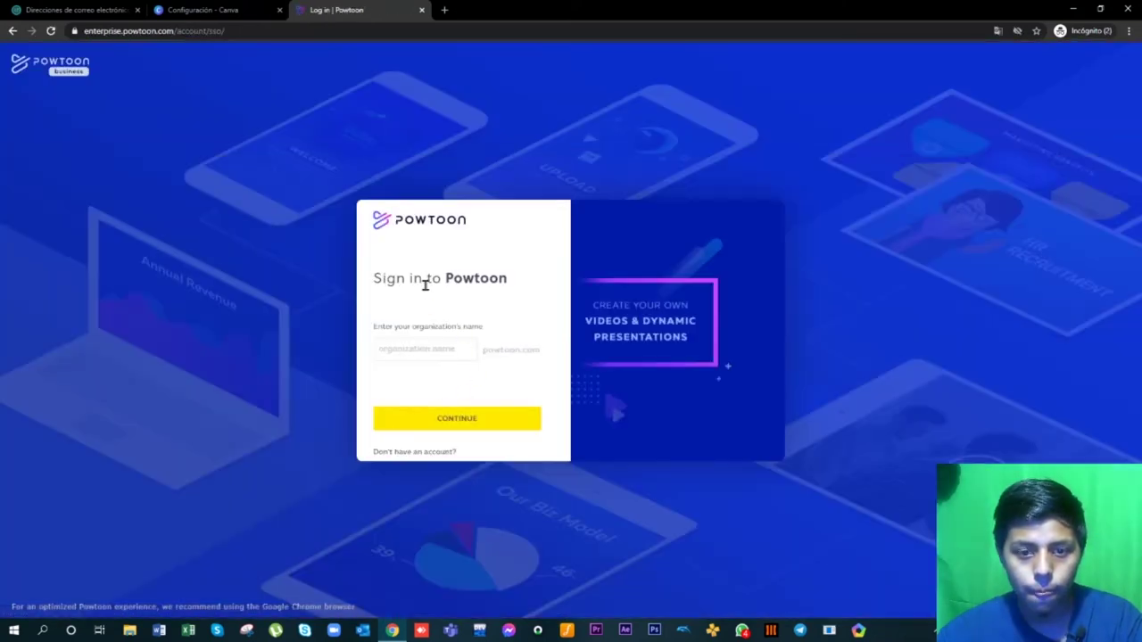
left_click(419, 353)
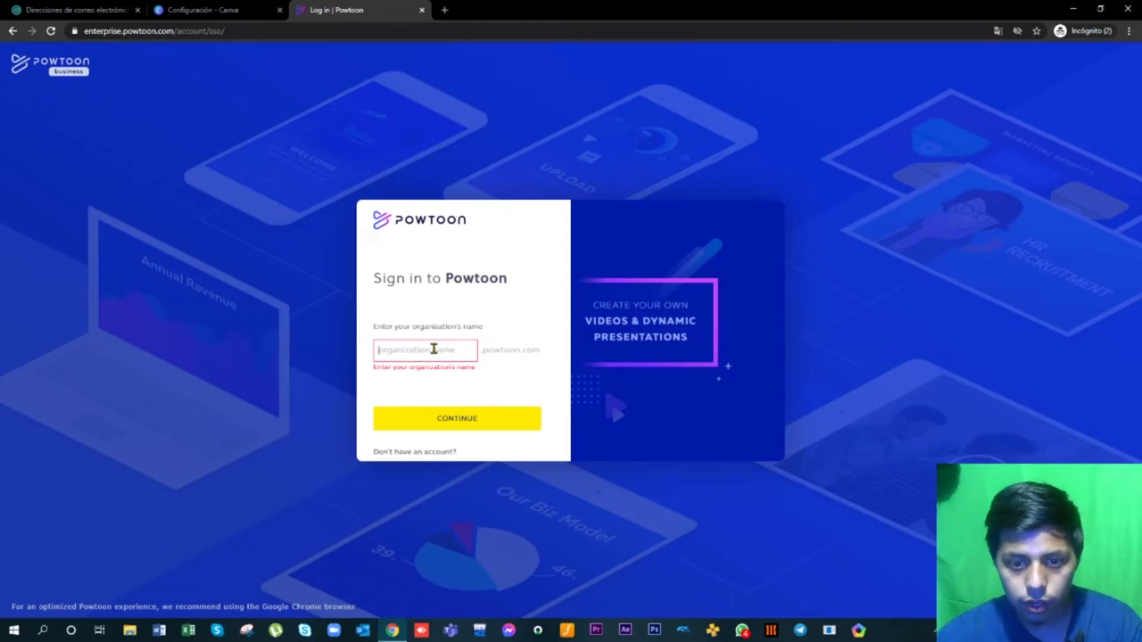
type("julio diaos")
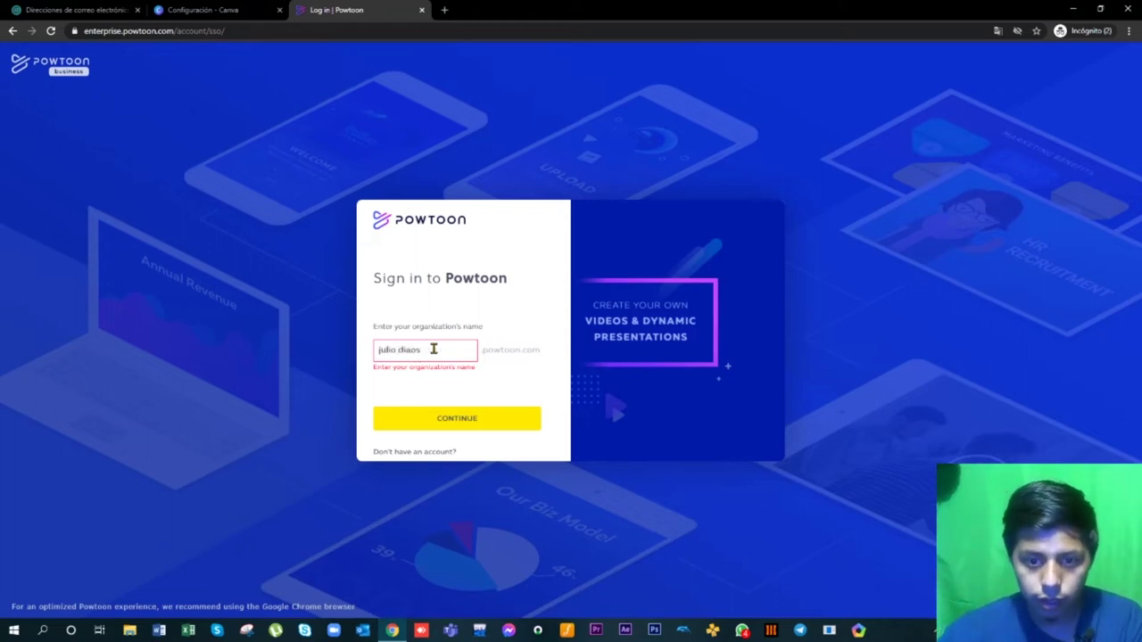
left_click(511, 355)
left_click(523, 418)
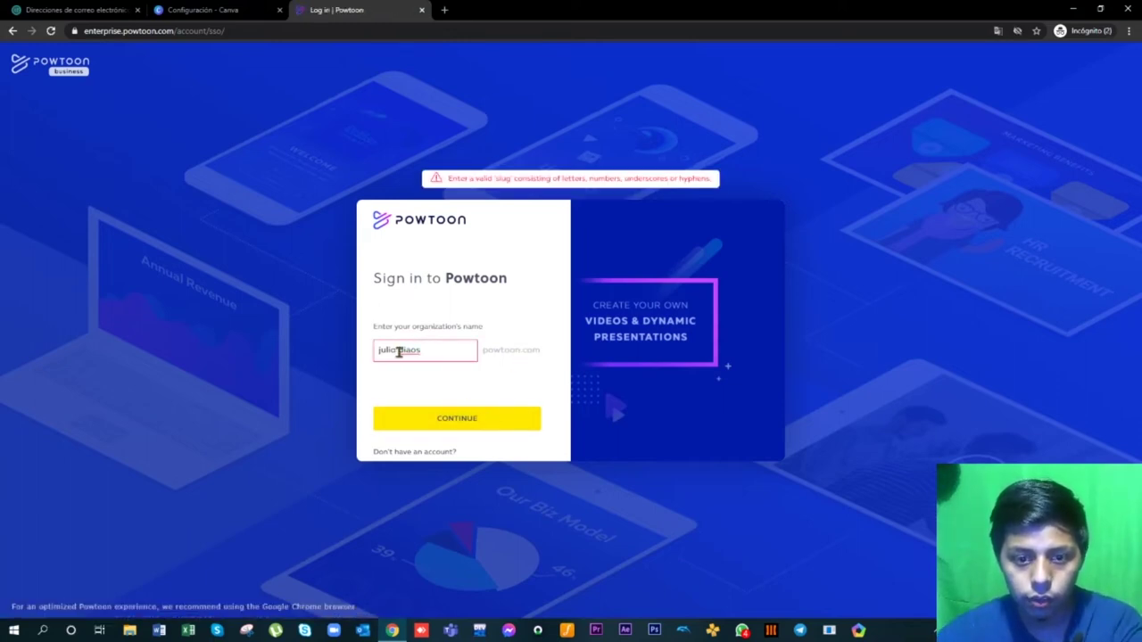
left_click(435, 414)
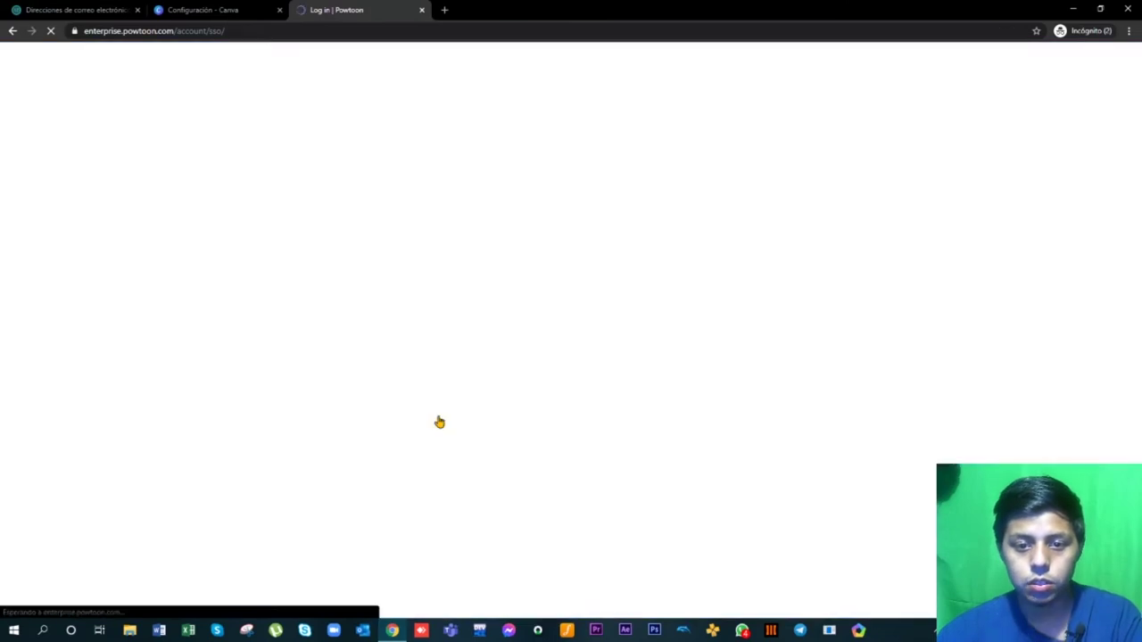
Replace the organization name with 'union', submit it, then go back
double_click(441, 350)
key("BackSpace")
type("union")
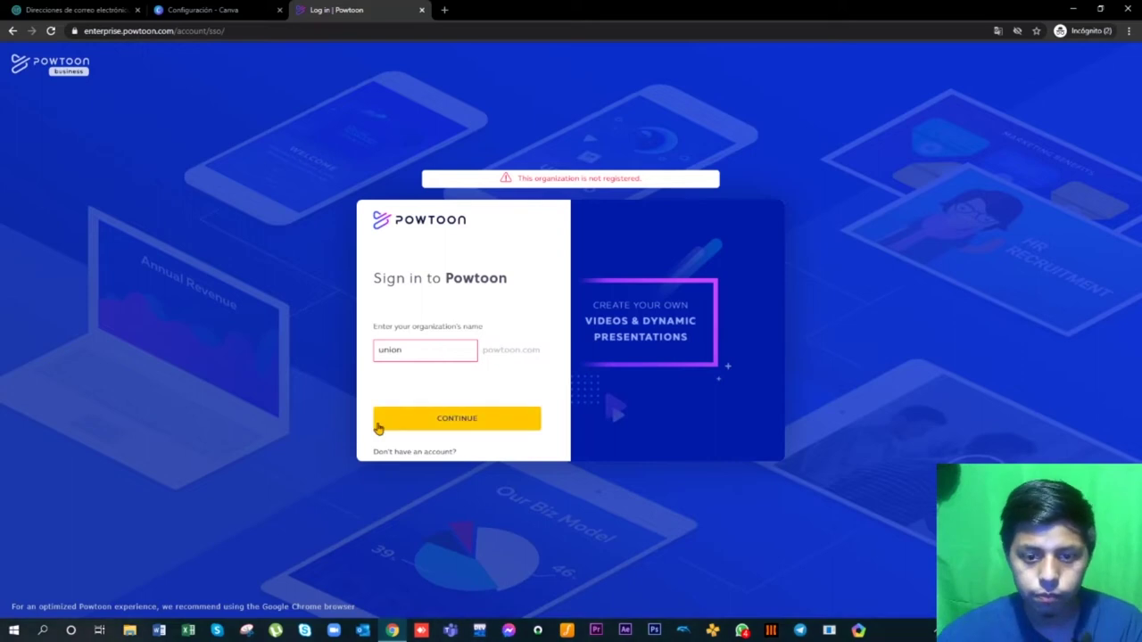
left_click(385, 424)
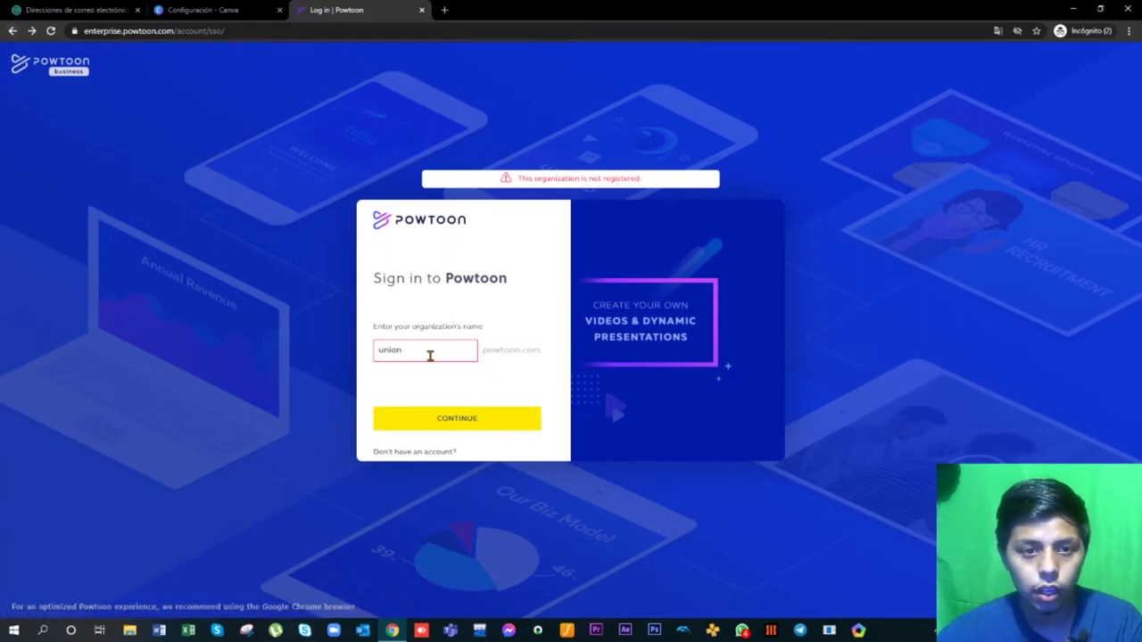
left_click(12, 31)
Log in again using the prefilled temp-mail address and the saved password
left_click(13, 31)
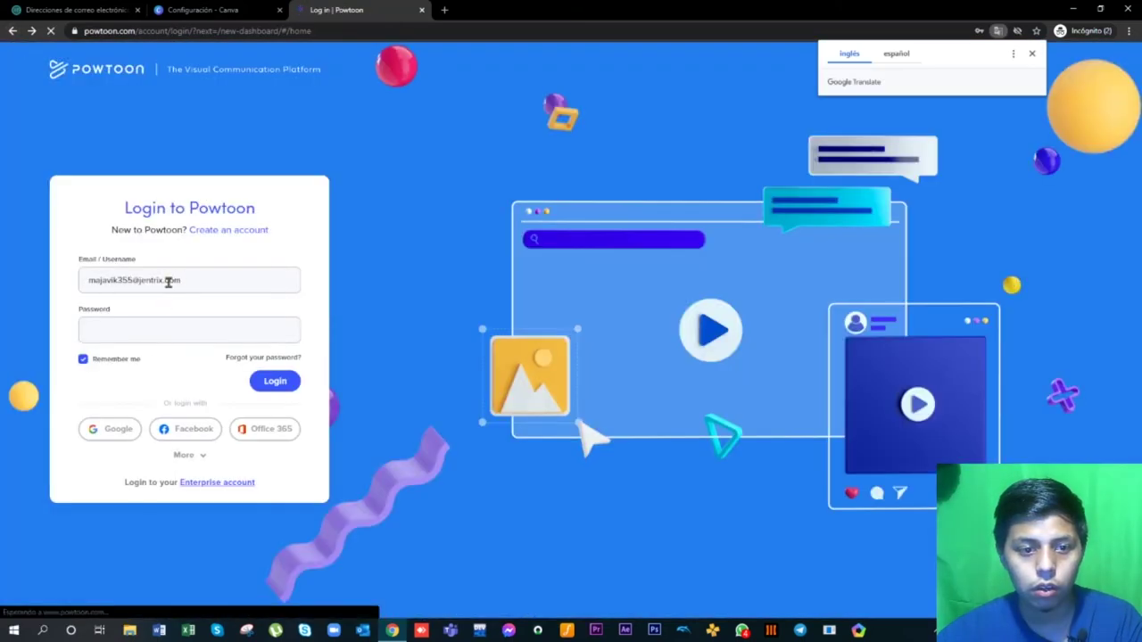
left_click(210, 276)
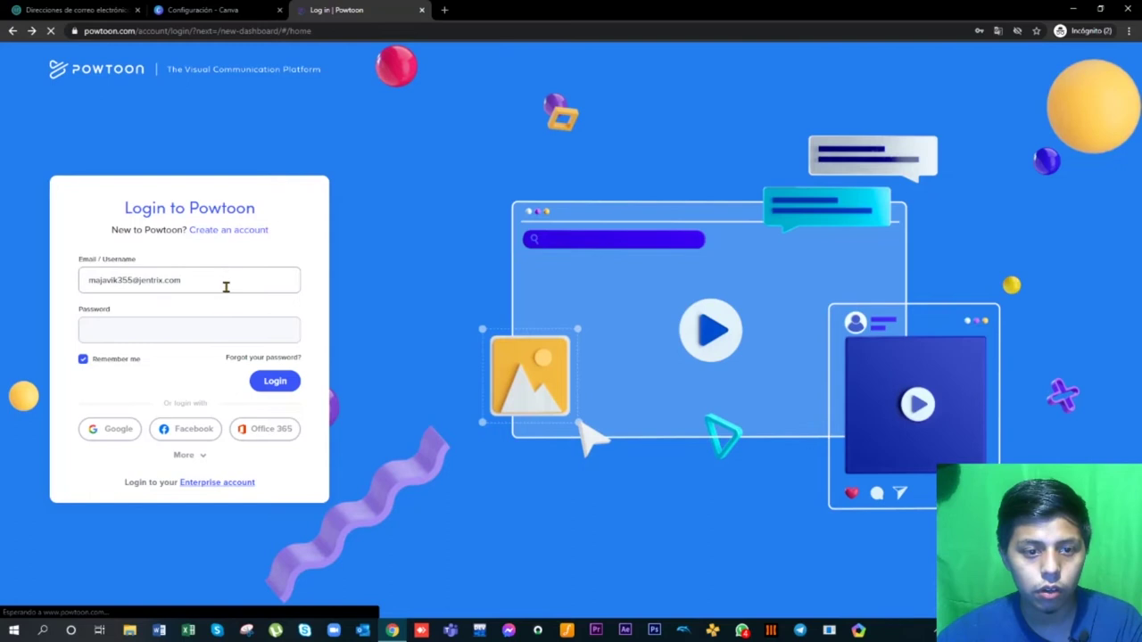
left_click(209, 323)
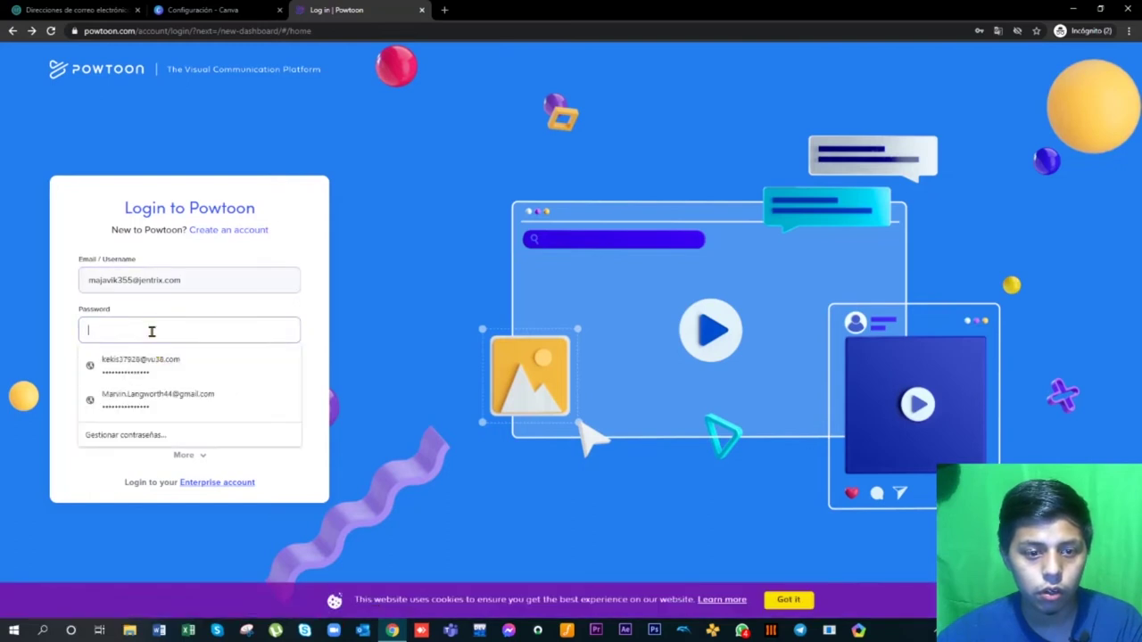
left_click(153, 364)
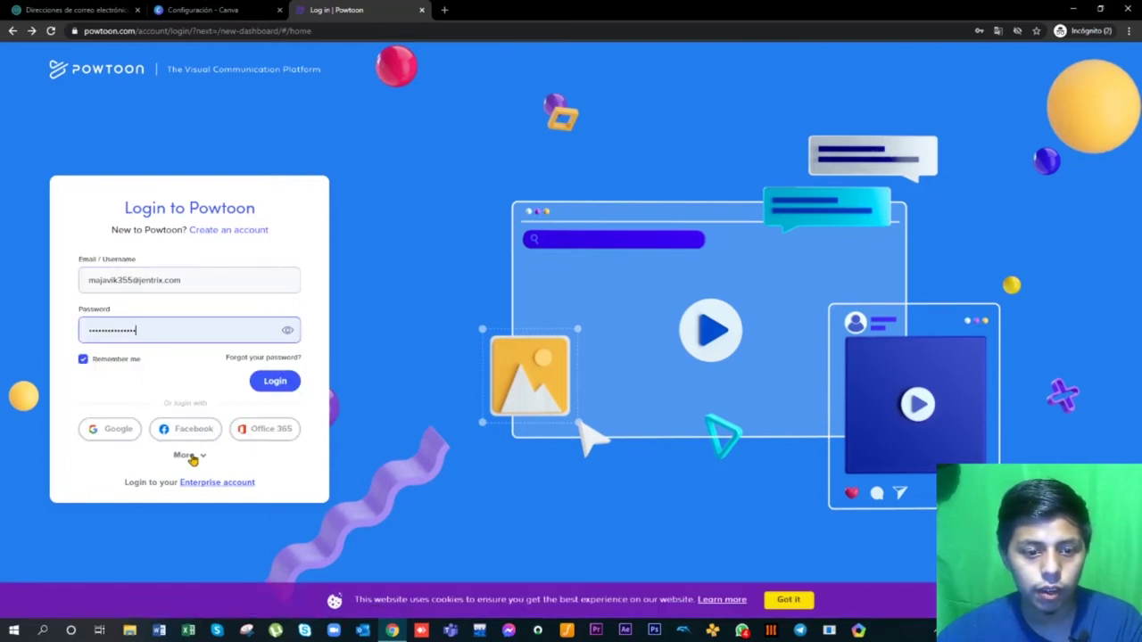
left_click(276, 382)
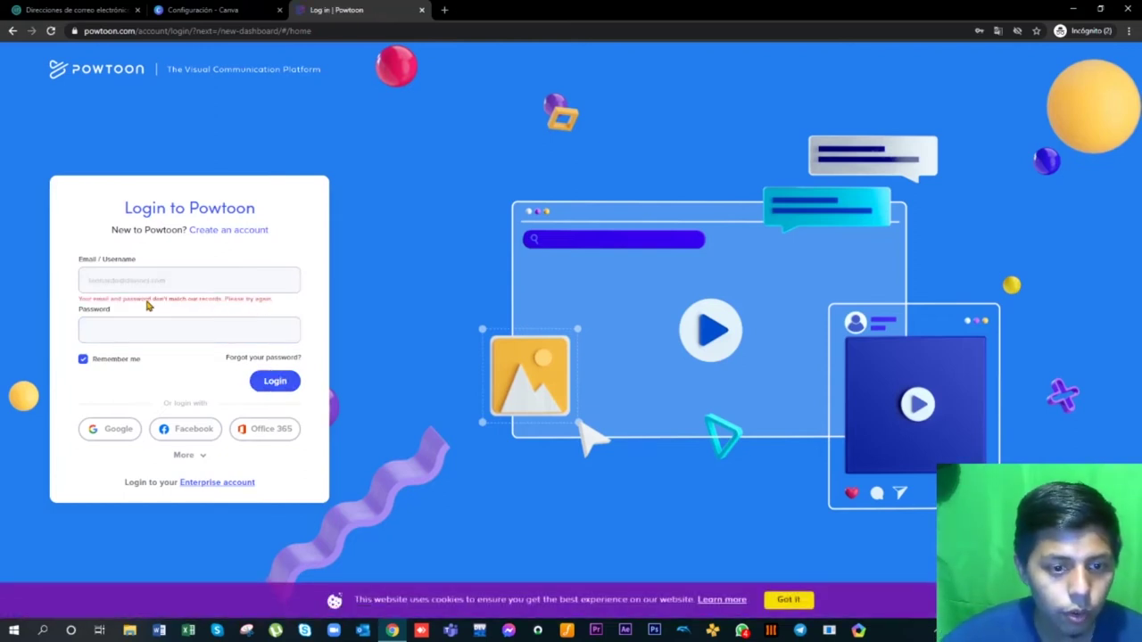
On the sign-up form, paste the temp-mail address and autofill the first and last names
left_click(227, 234)
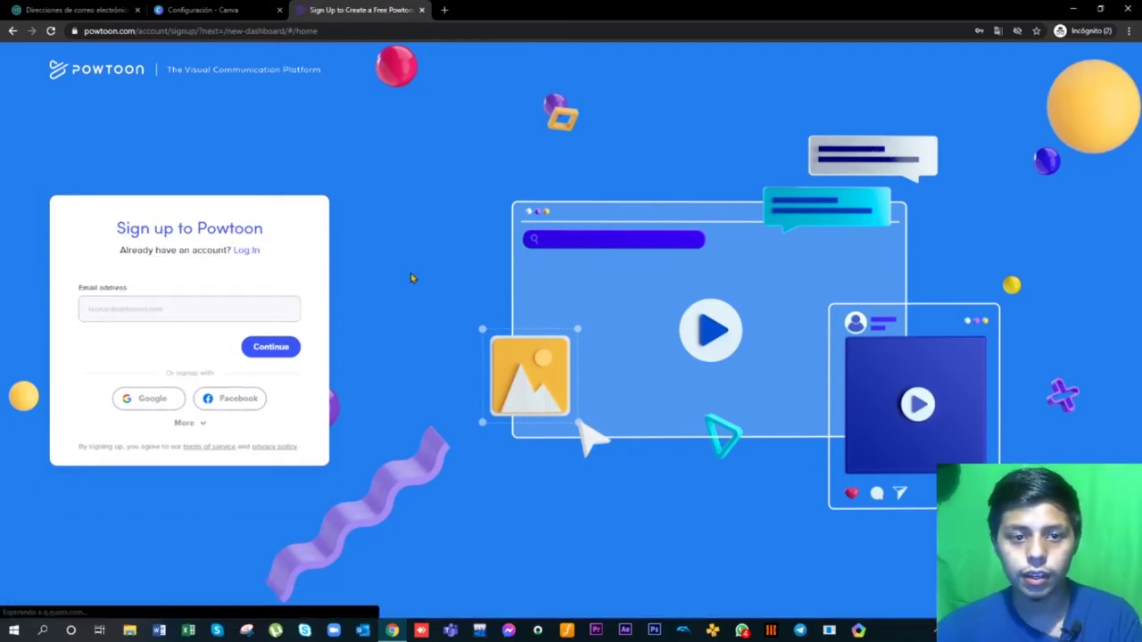
left_click(143, 308)
key("ctrl+v")
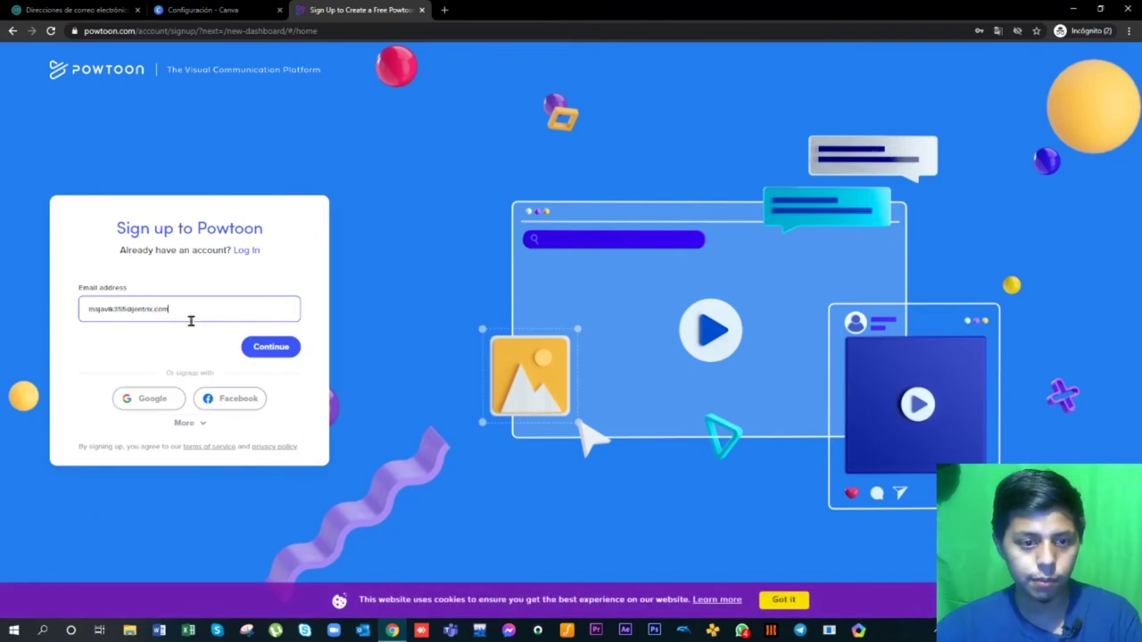
left_click(271, 346)
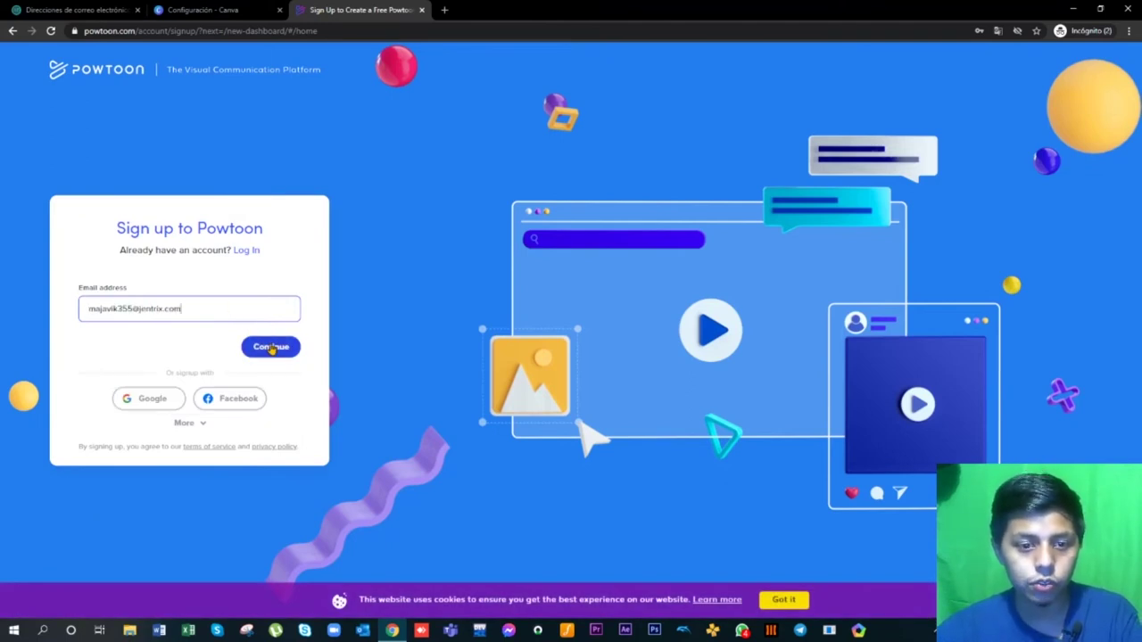
left_click(150, 306)
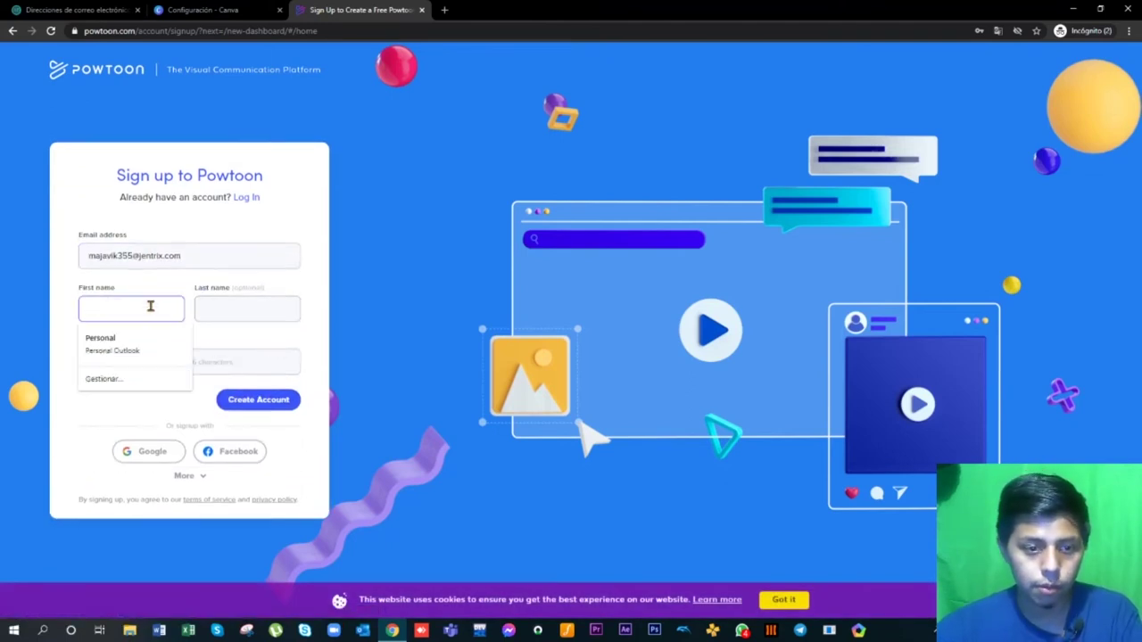
left_click(146, 342)
Enter the account password and create the Powtoon account
left_click(154, 357)
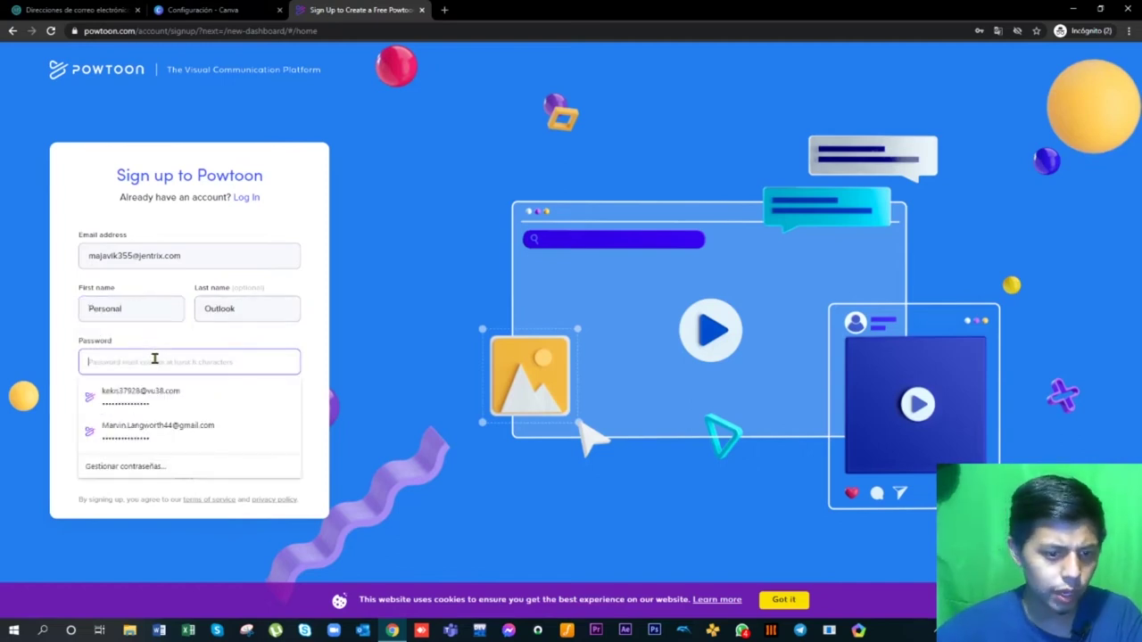
type("••")
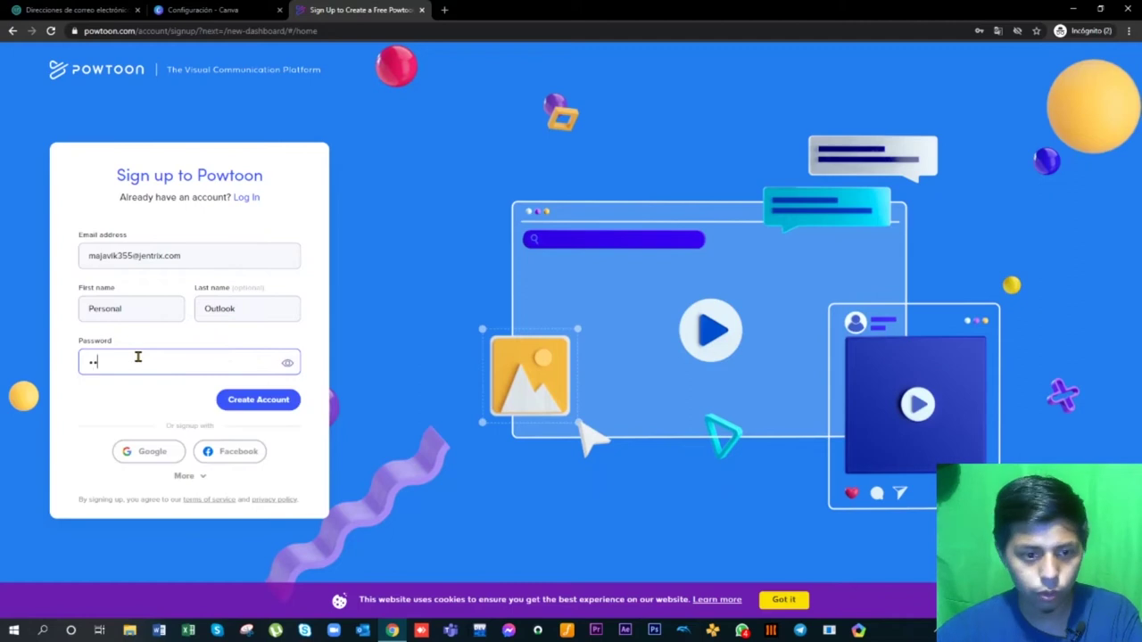
key("BackSpace")
key("BackSpace")
key("BackSpace")
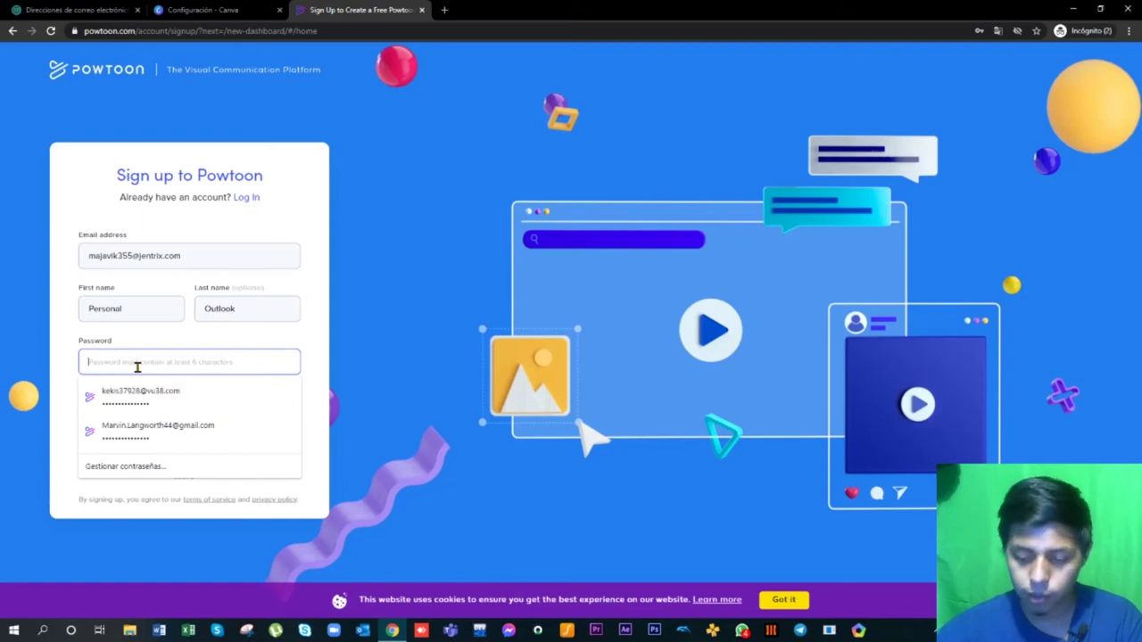
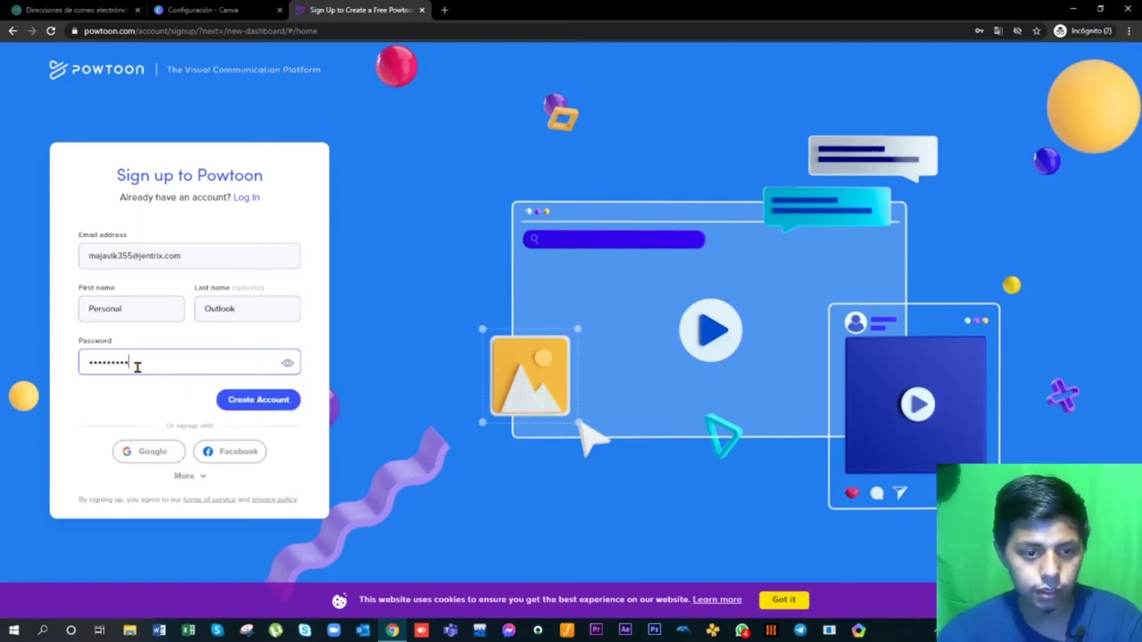
left_click(248, 400)
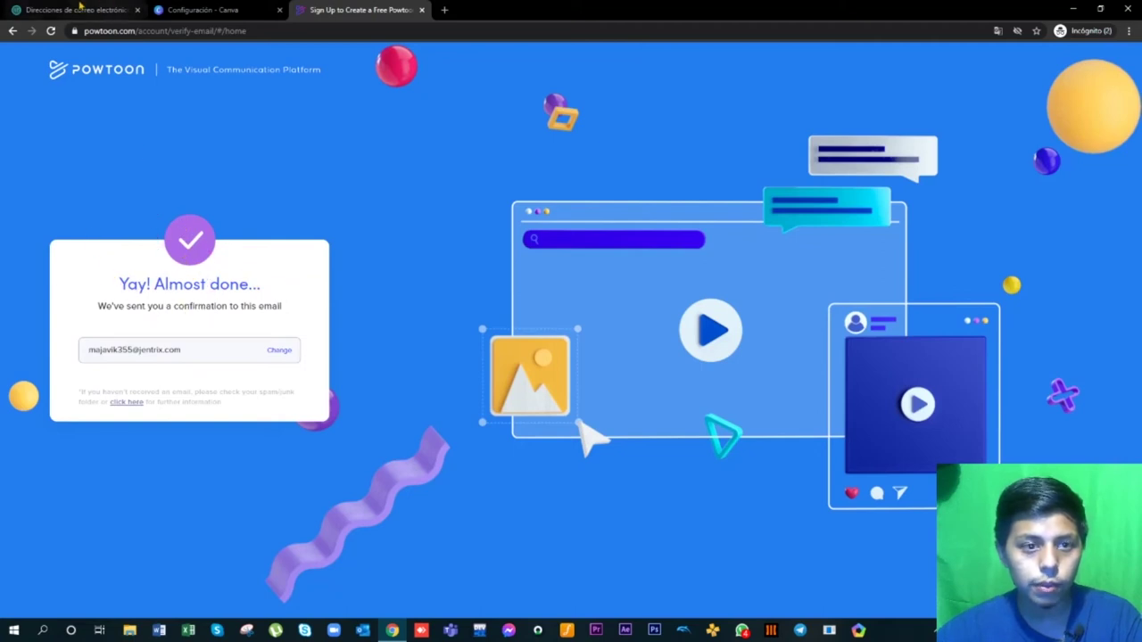
Open the Powtoon activation email in the temp-mail inbox and click Confirm and Continue
left_click(80, 9)
scroll(693, 275, "down", 3)
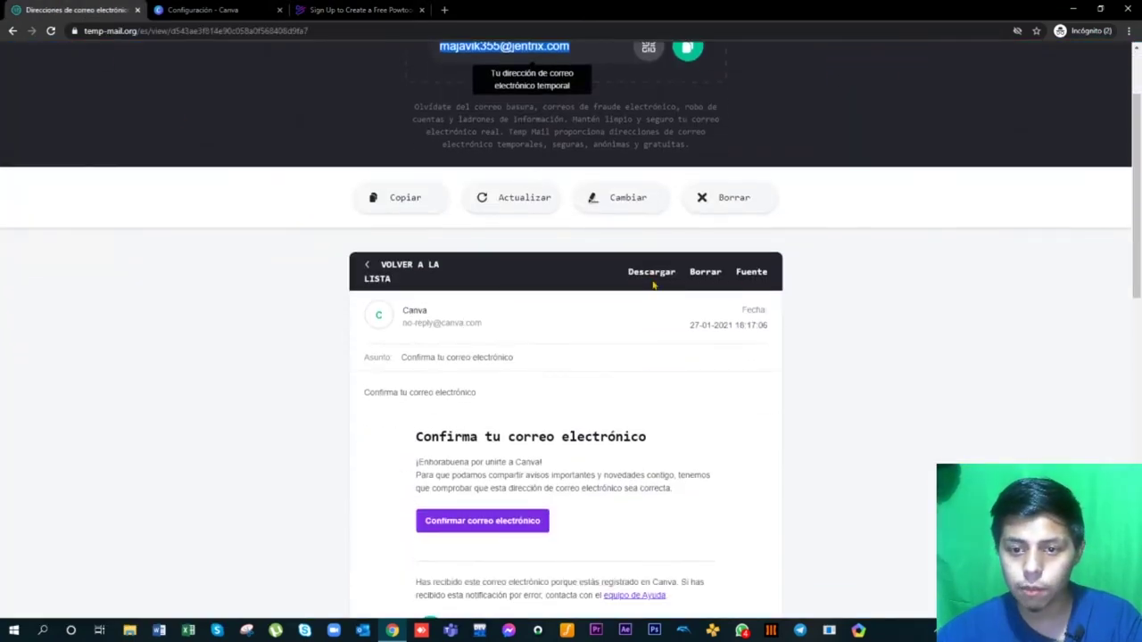
left_click(373, 268)
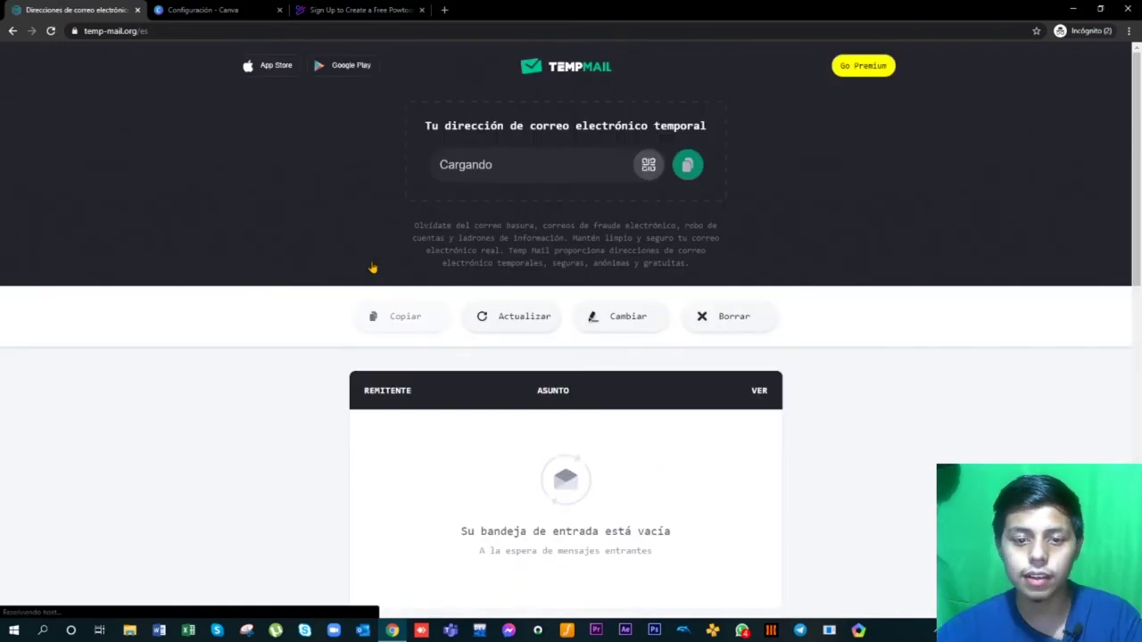
scroll(759, 377, "down", 1)
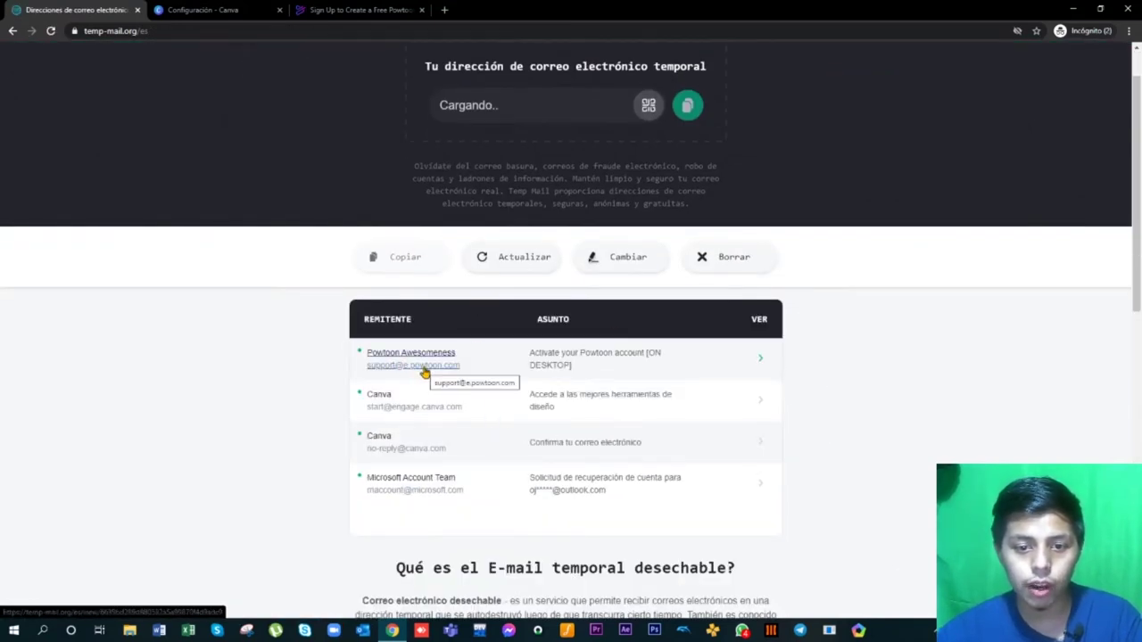
left_click(349, 9)
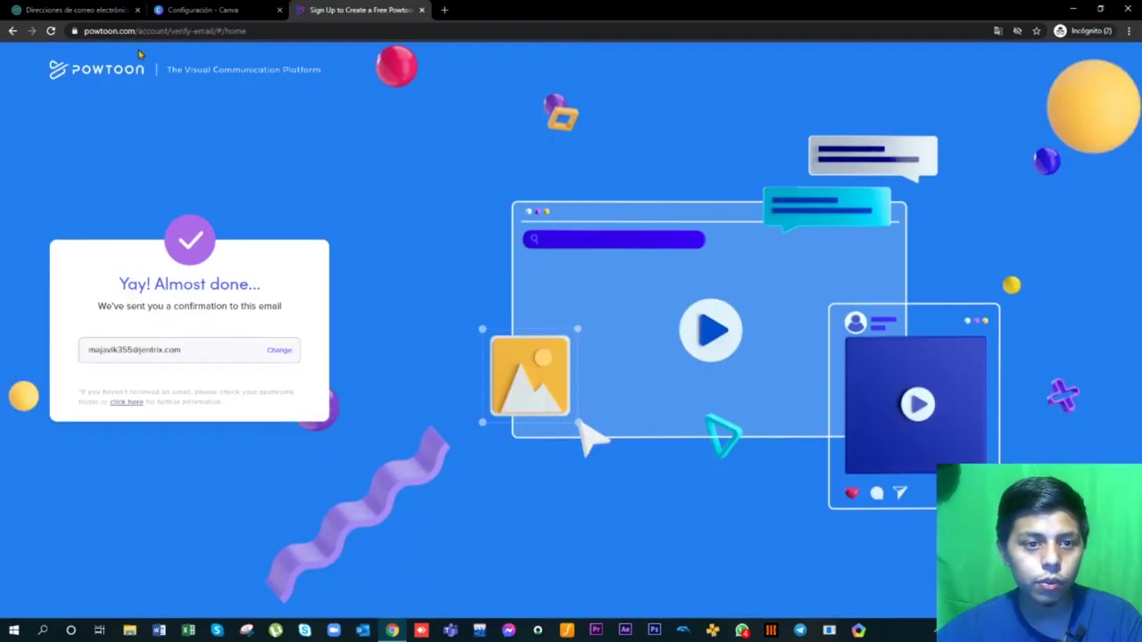
left_click(88, 11)
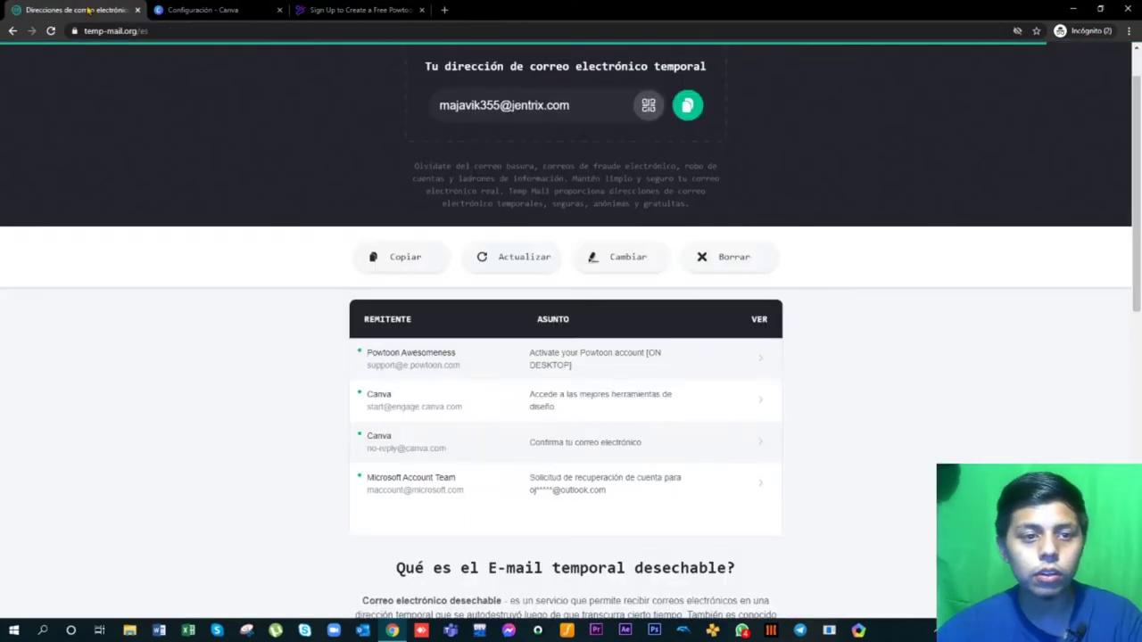
left_click(758, 363)
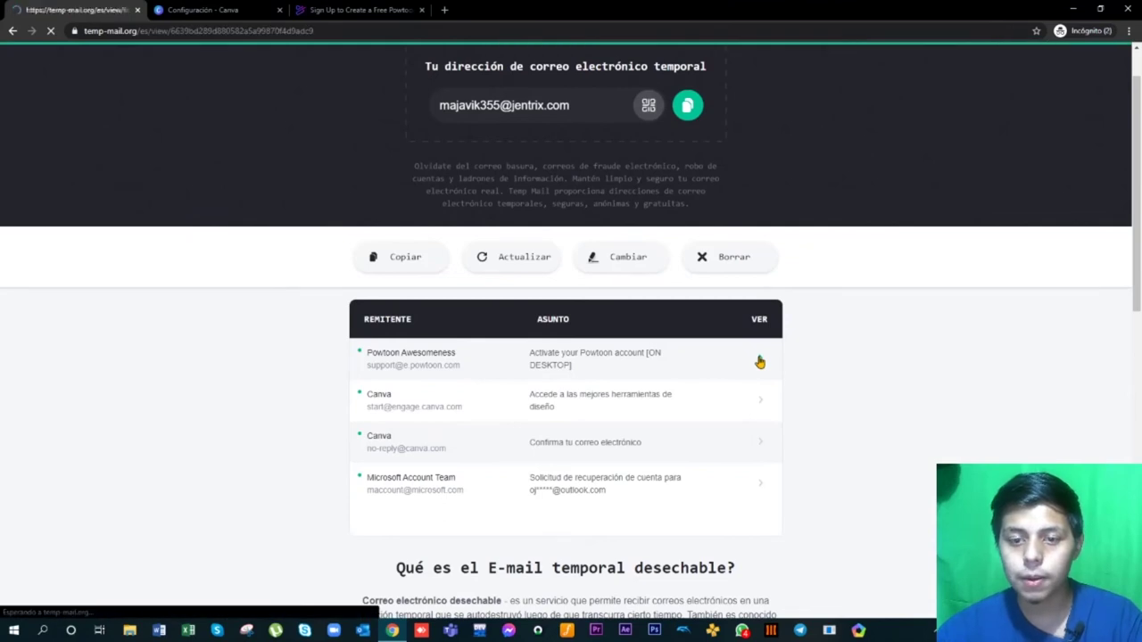
scroll(658, 443, "down", 4)
left_click(522, 524)
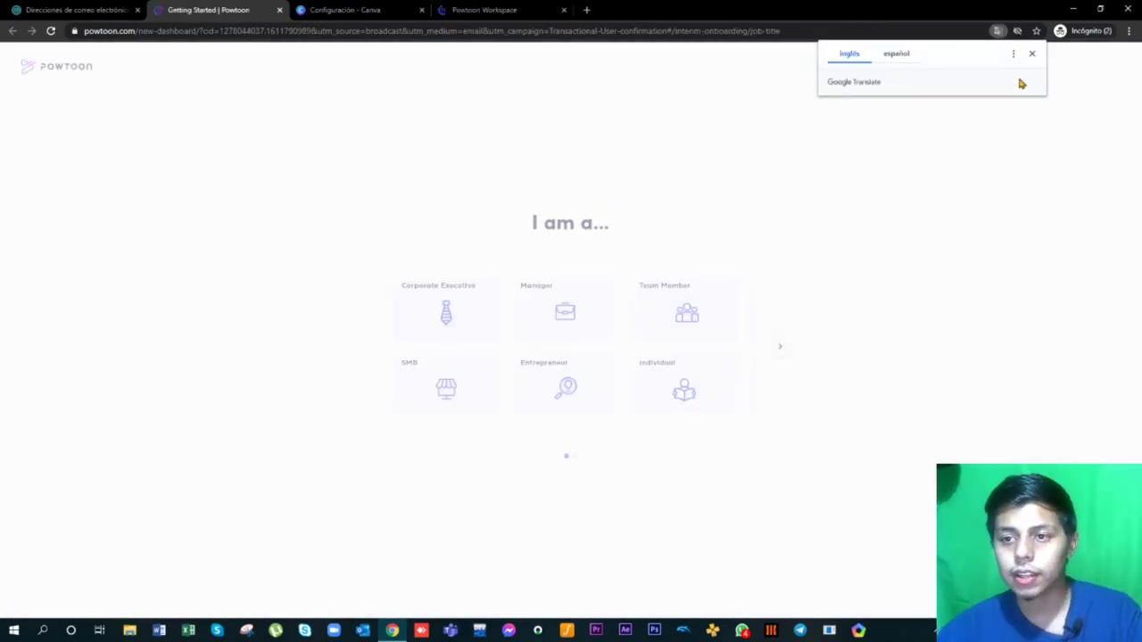
Complete onboarding as an Individual, opting in with 'Yes! Count me in'
left_click(1033, 54)
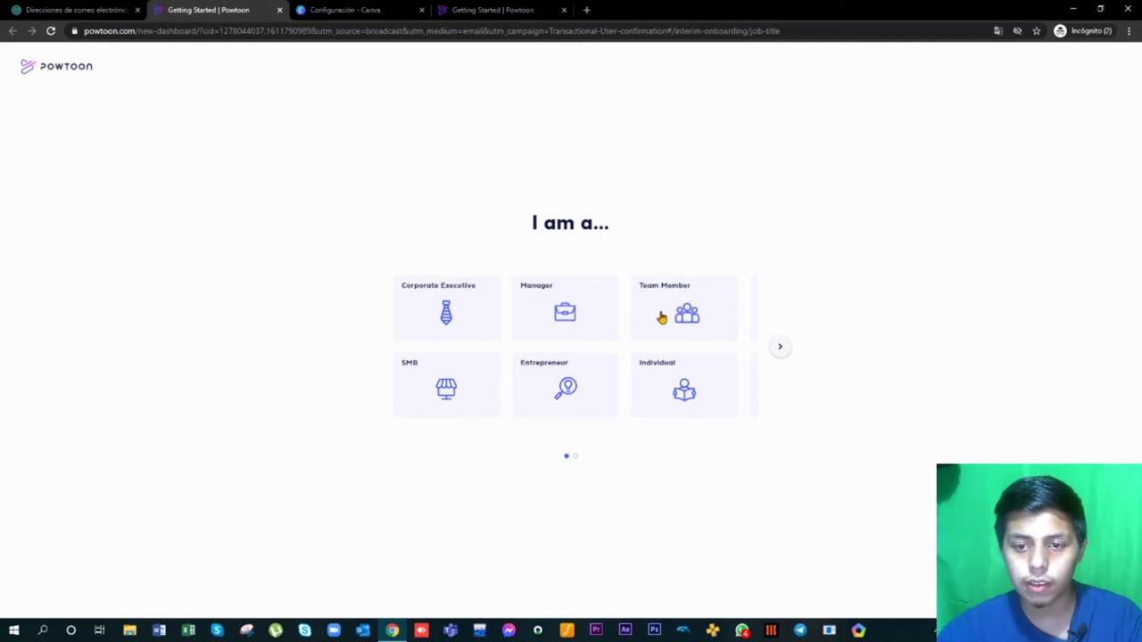
left_click(676, 392)
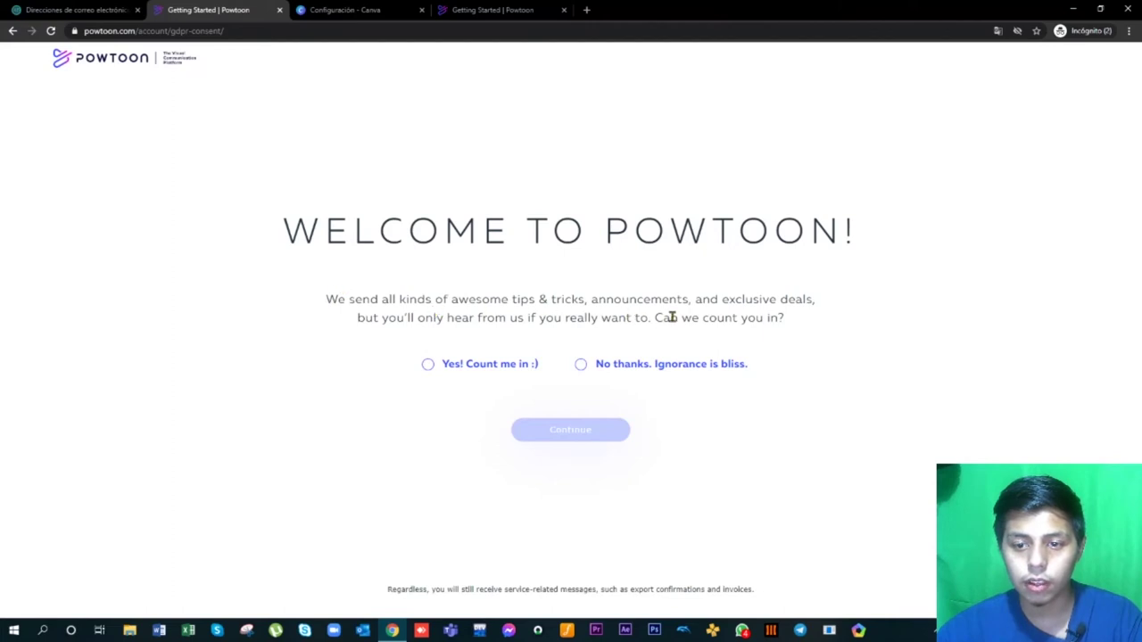
left_click(499, 366)
left_click(566, 427)
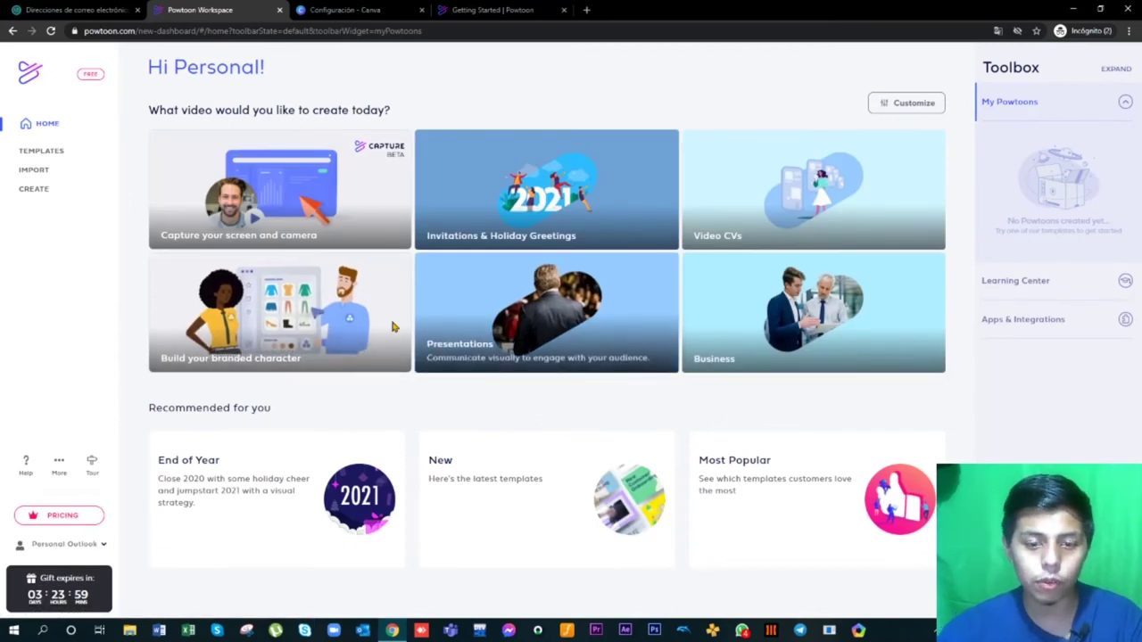
Open the Powtoon Capture card's Chrome extension store page and close the workspace tab
left_click(321, 170)
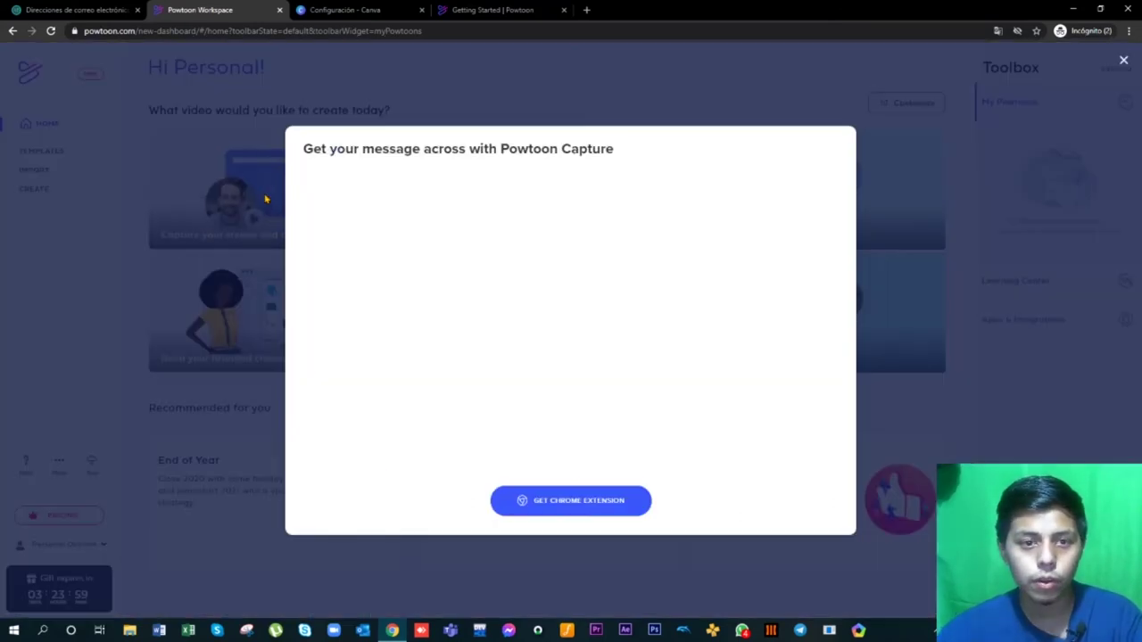
left_click(571, 307)
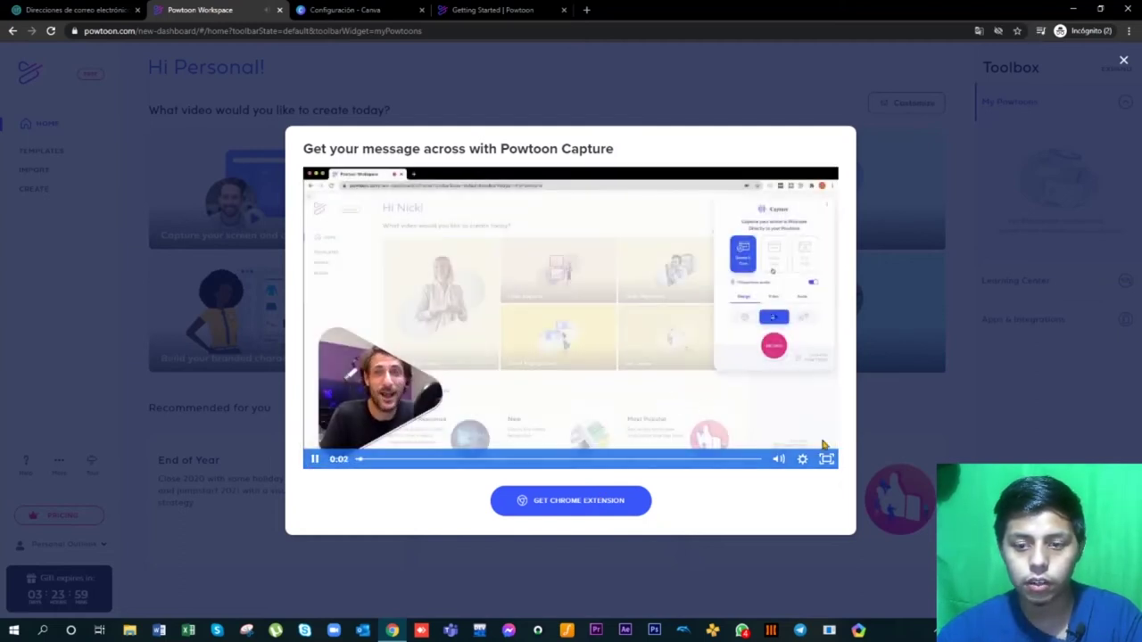
left_click(604, 507)
left_click(234, 7)
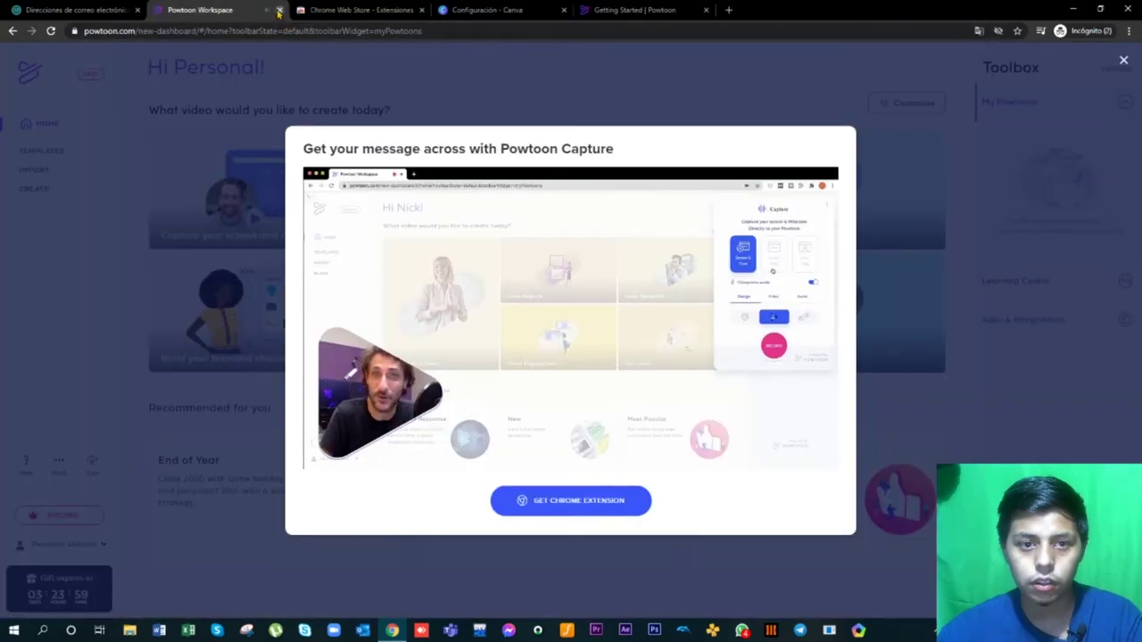
key("ctrl+w")
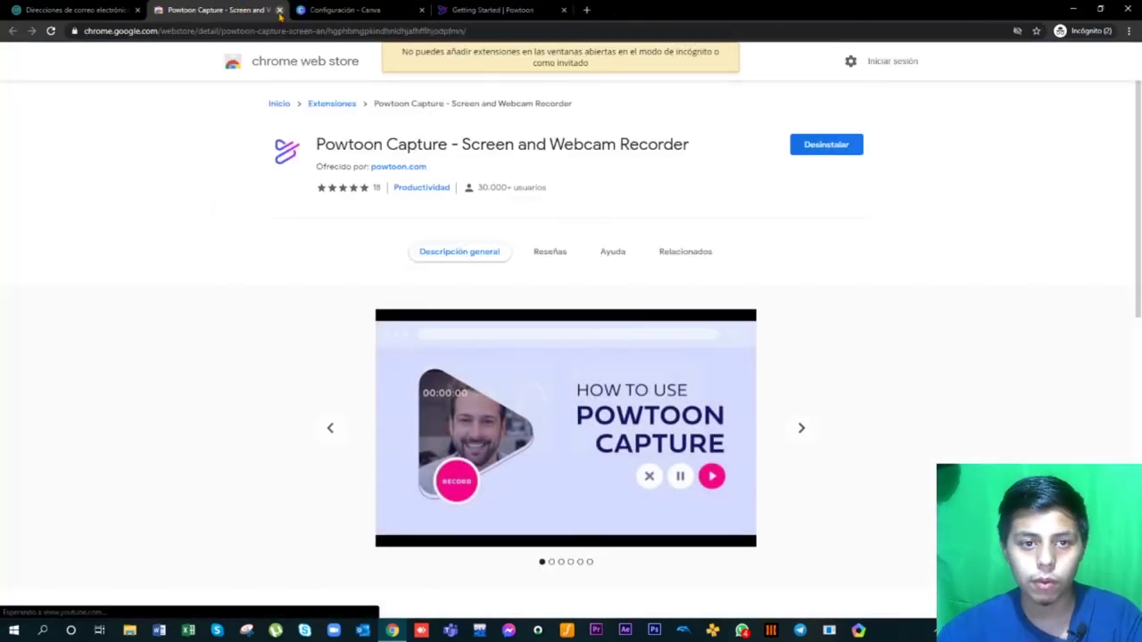
Close the Web Store, Getting Started and Canva tabs, then open a blank incognito tab
key("ctrl+w")
left_click(338, 6)
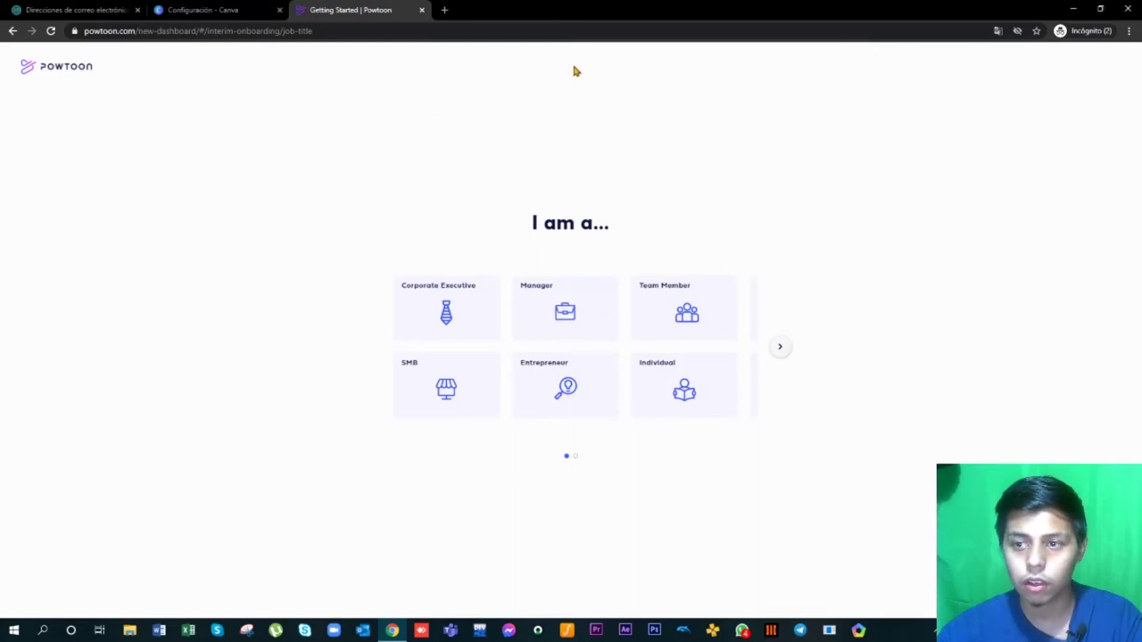
left_click(422, 10)
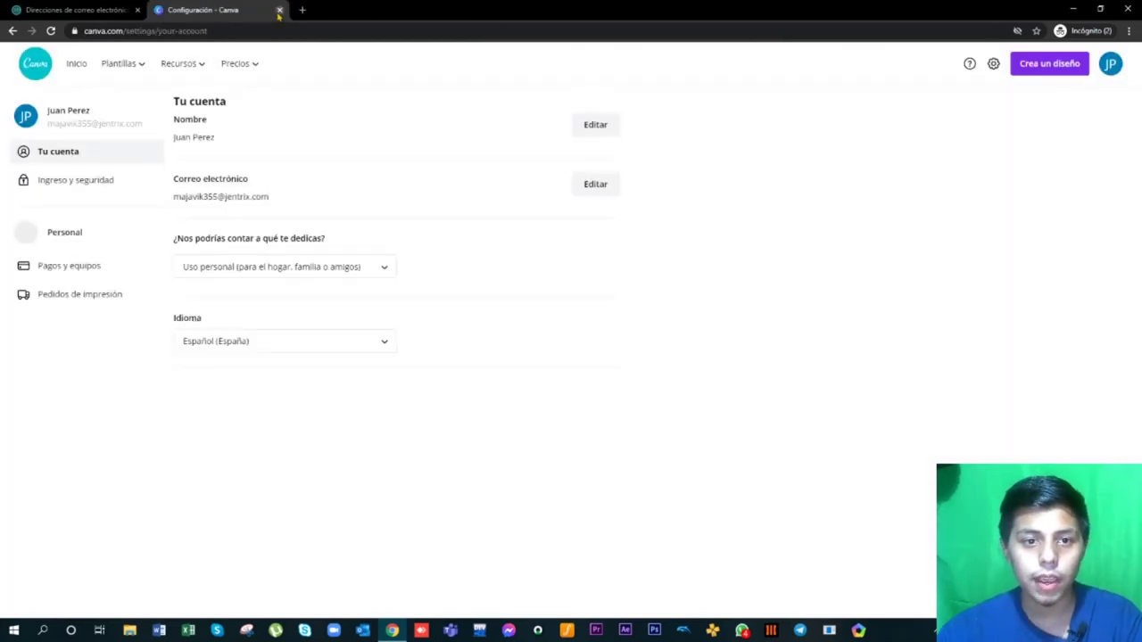
left_click(279, 10)
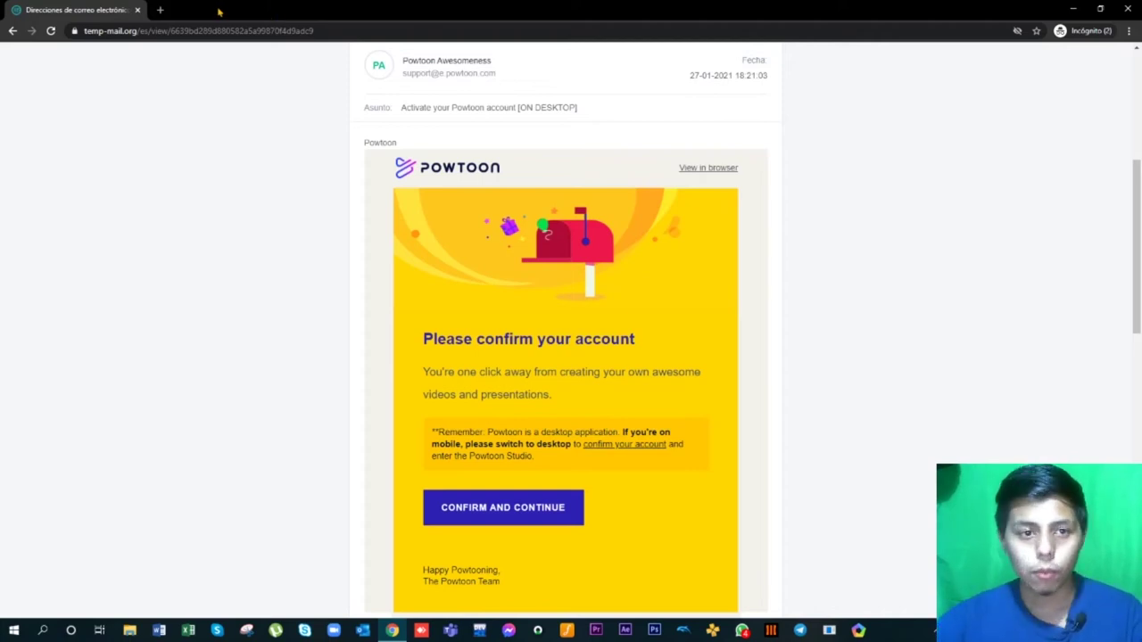
left_click(160, 10)
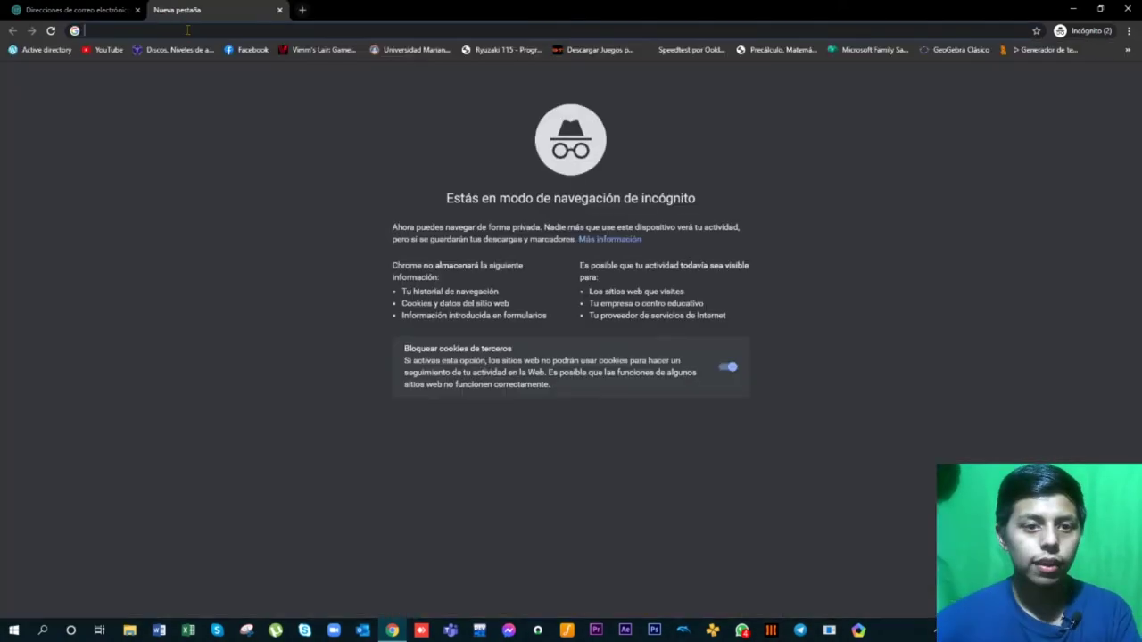
Search Google for 'chinchinchino' and open the top Chinchin Chino result
type("chin")
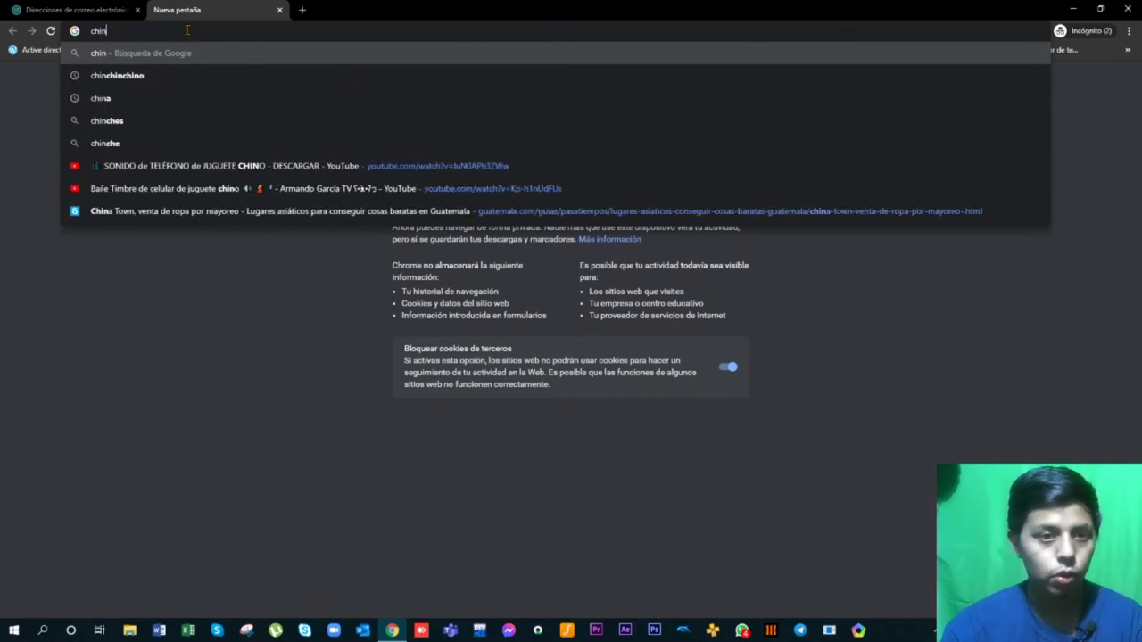
type("chinchino")
key("Return")
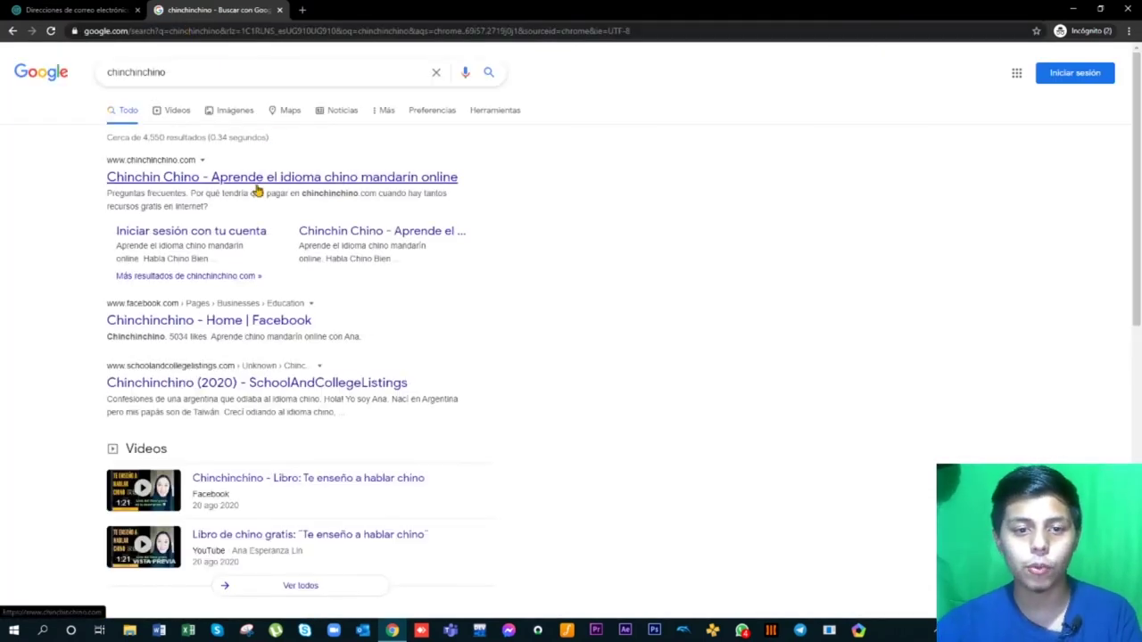
left_click(266, 179)
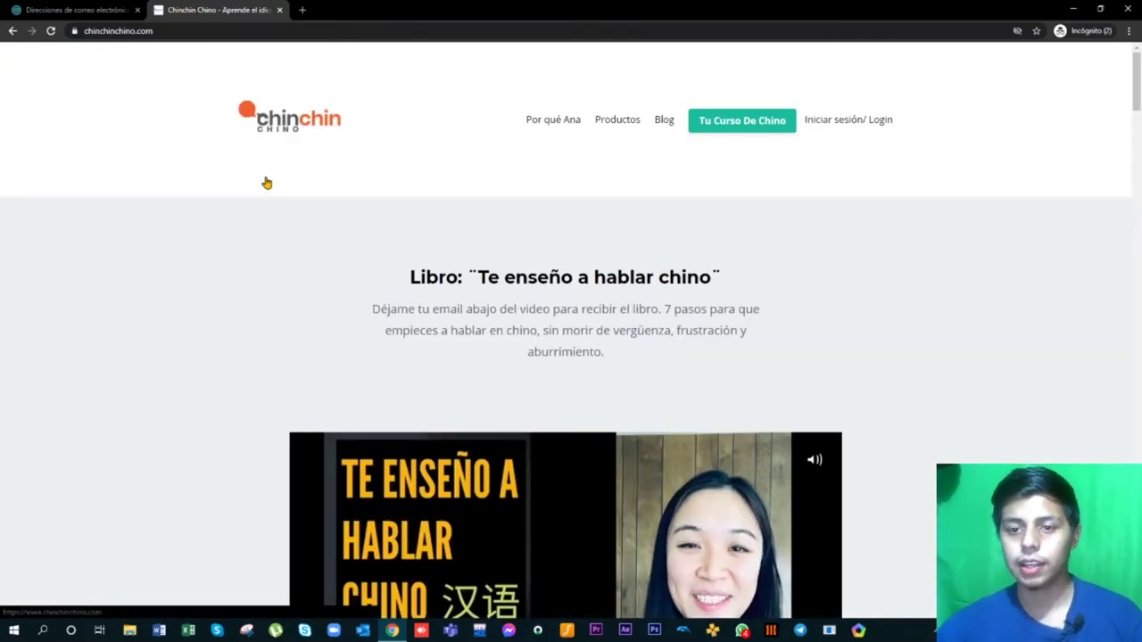
Open the 'Tu Curso De Chino' page and enter a name in the Nombre field
left_click(761, 125)
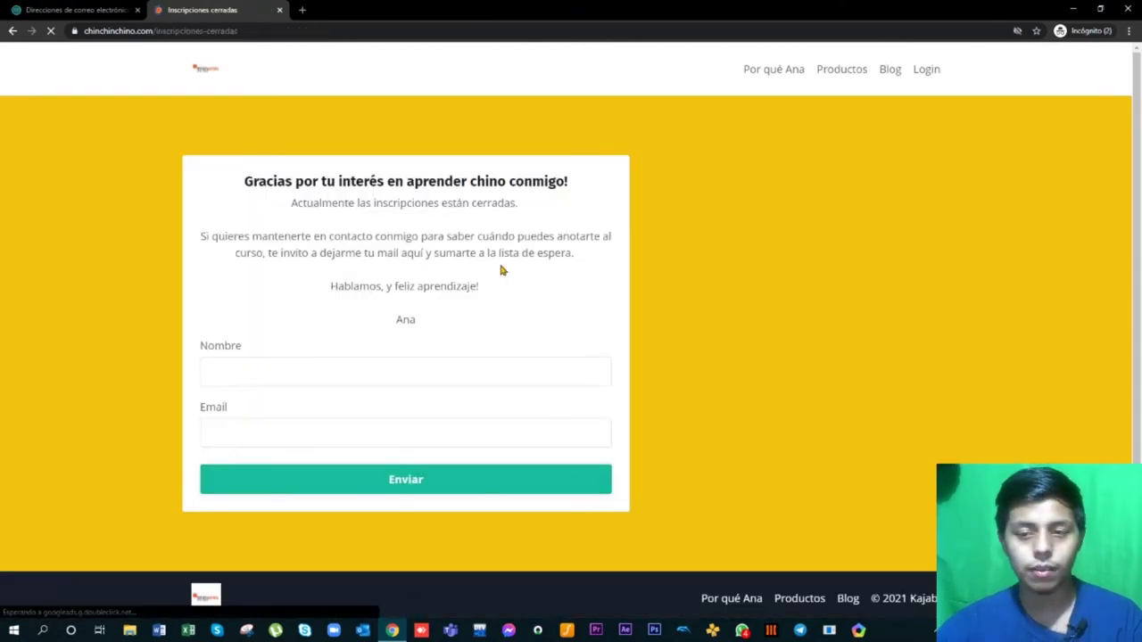
scroll(504, 236, "down", 1)
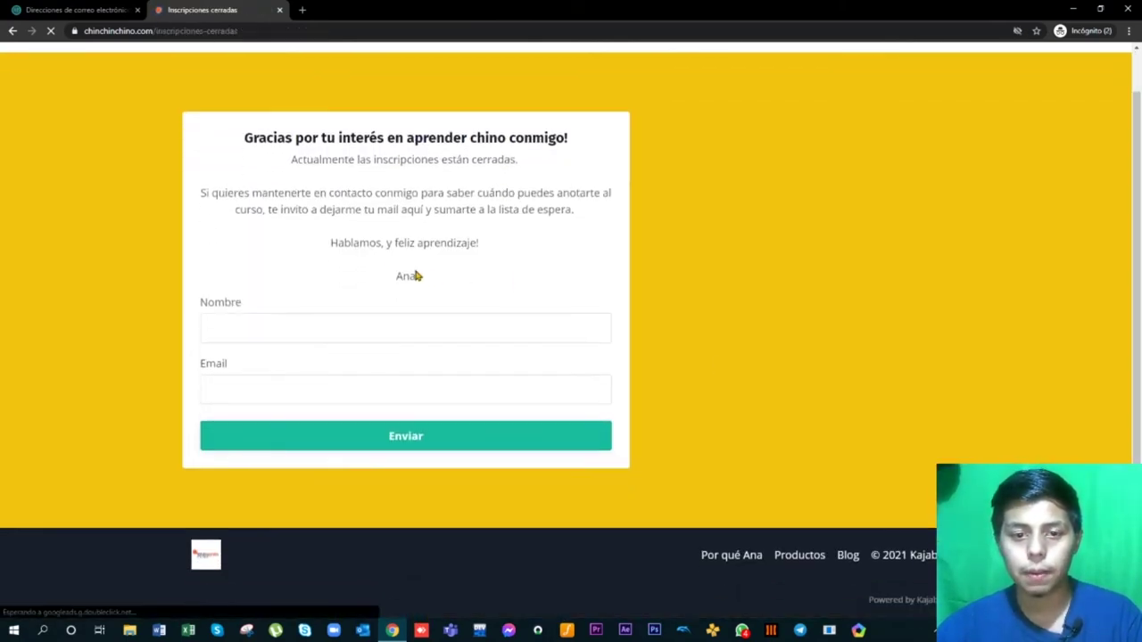
left_click(366, 328)
left_click(297, 241)
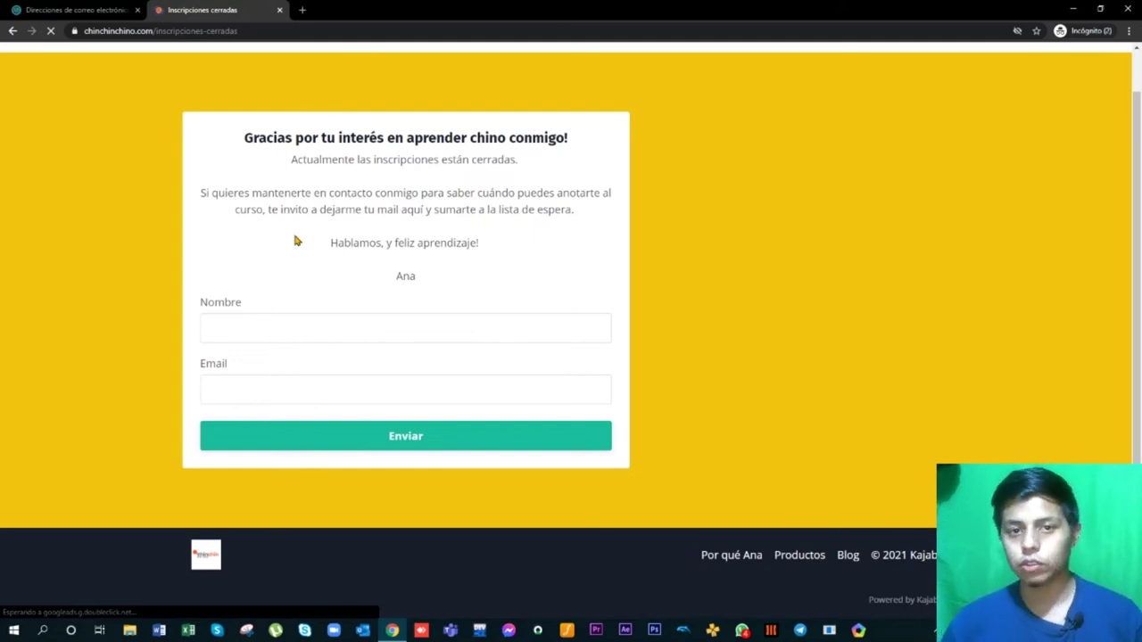
left_click(276, 320)
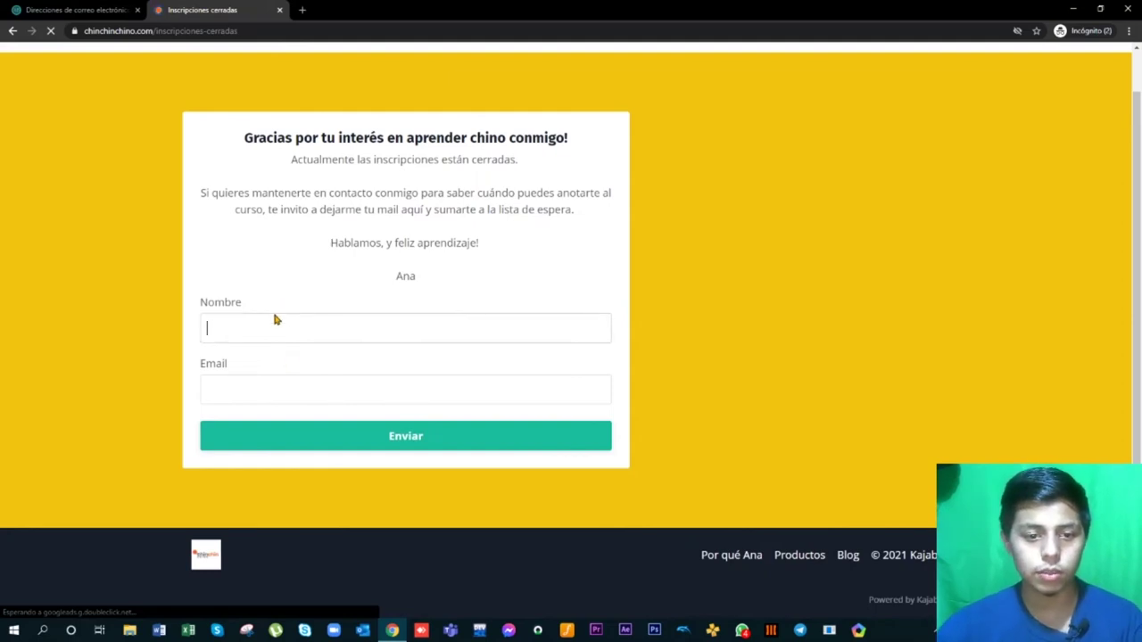
type("Perez Nene")
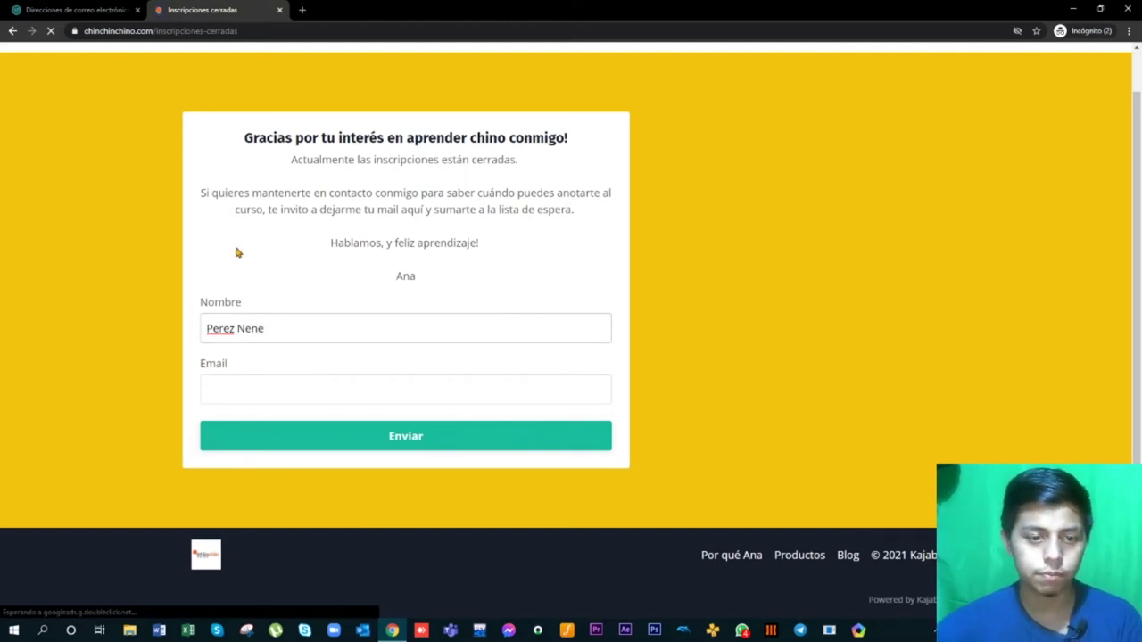
Paste the copied temp-mail address into Email and submit the waiting-list form
left_click(72, 10)
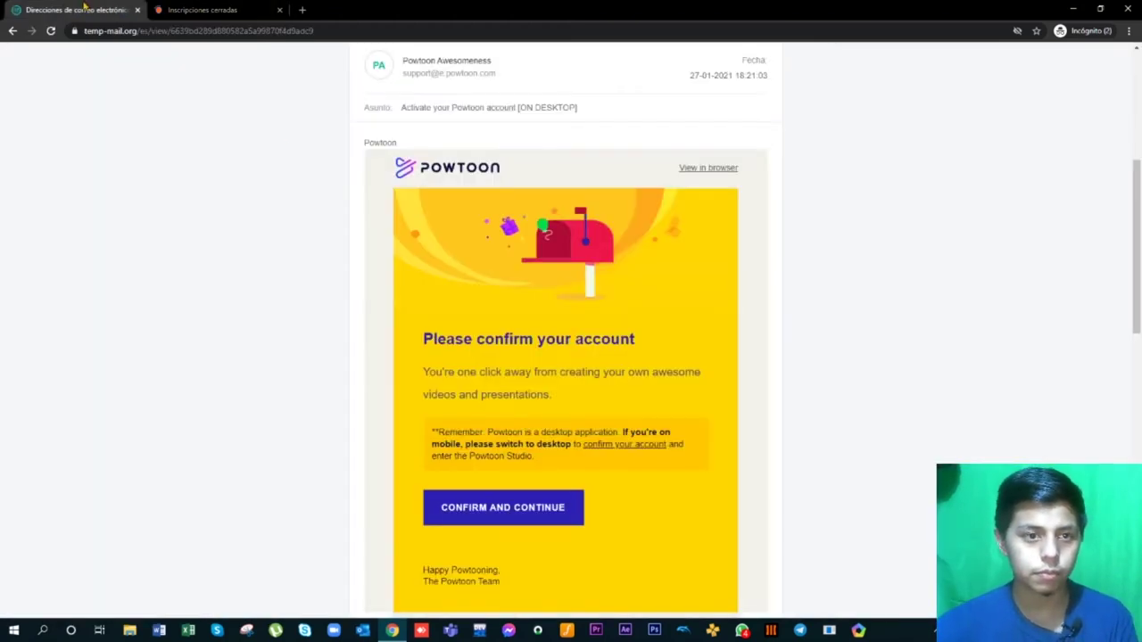
scroll(301, 232, "up", 5)
left_click(686, 163)
left_click(205, 10)
left_click(244, 384)
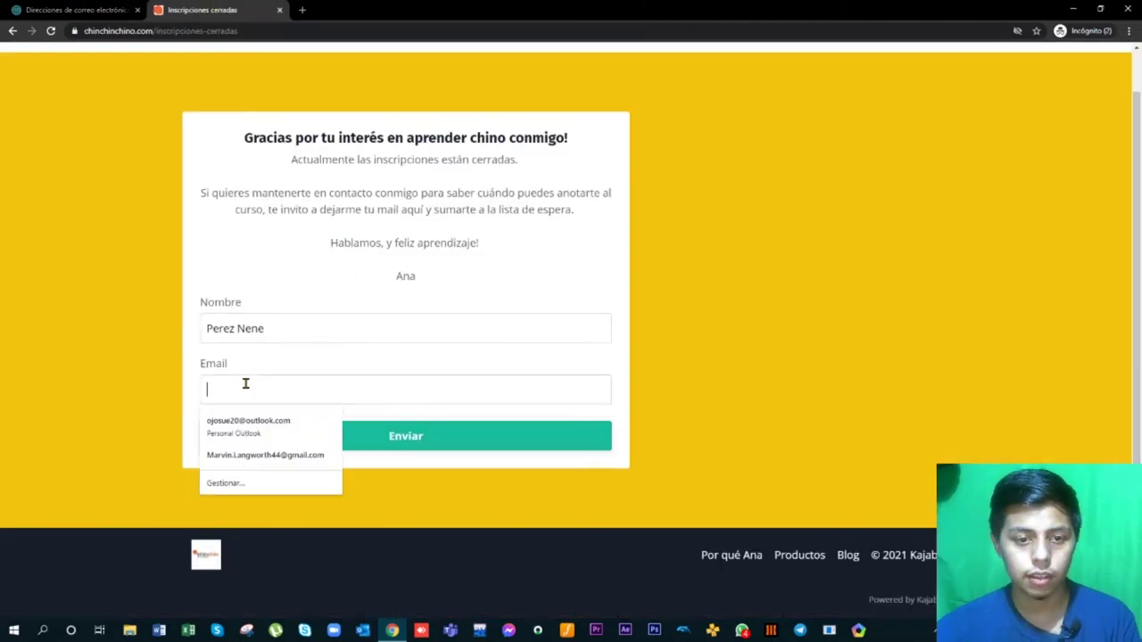
key("ctrl+v")
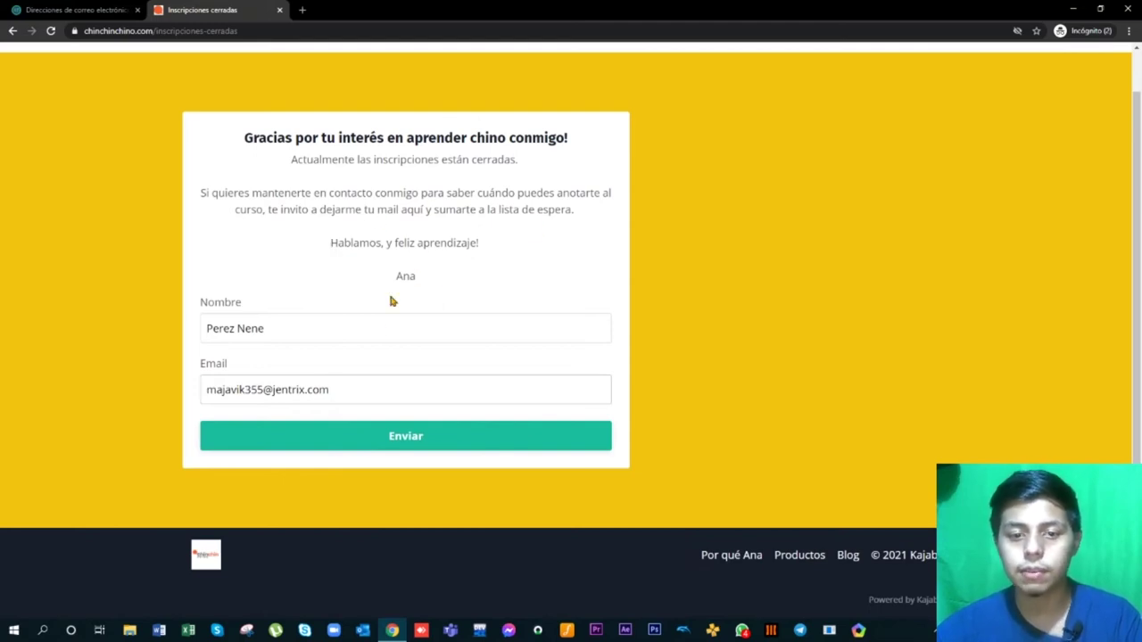
left_click(396, 436)
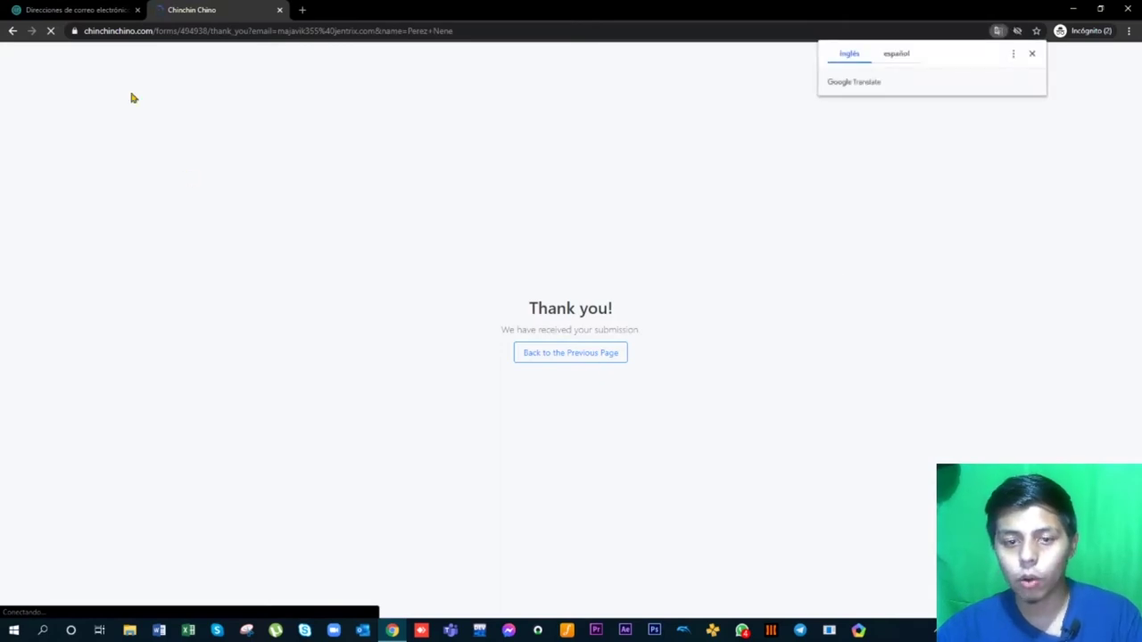
Switch back to the Temp Mail tab showing Powtoon's activation message
left_click(76, 10)
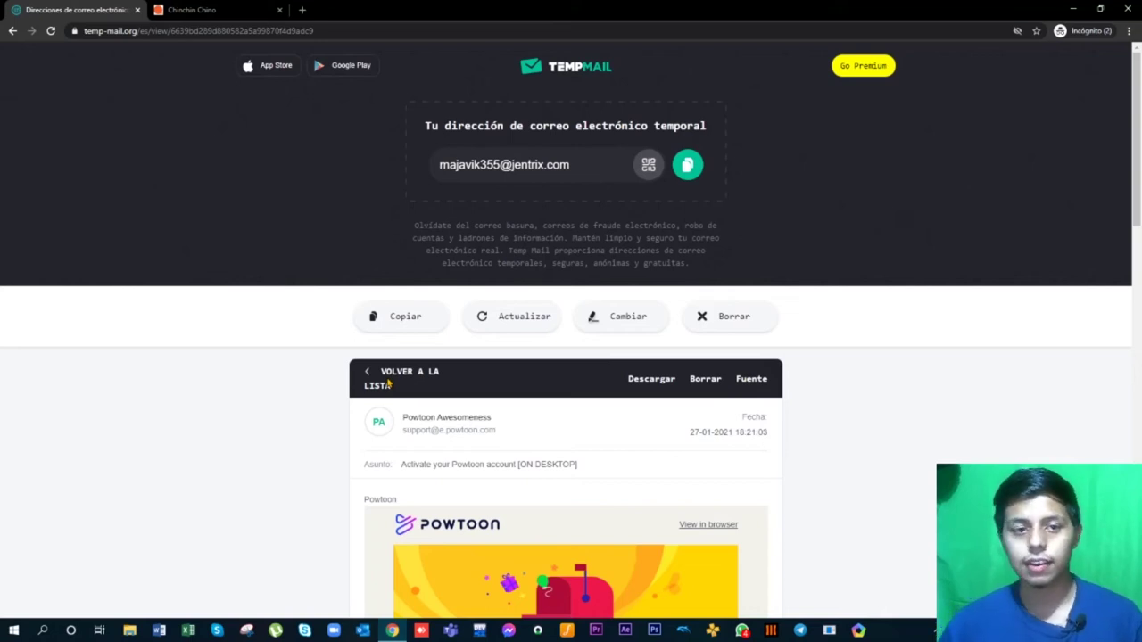
Check the Chinchin Chino submission page, then close its tab and return to Temp Mail
left_click(206, 10)
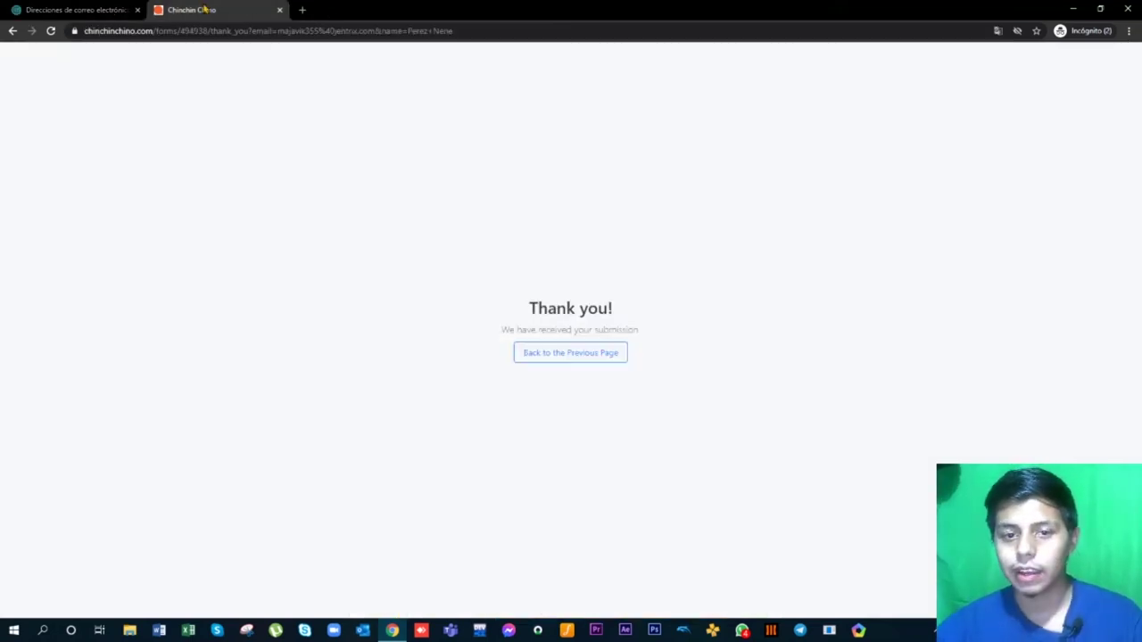
left_click(98, 9)
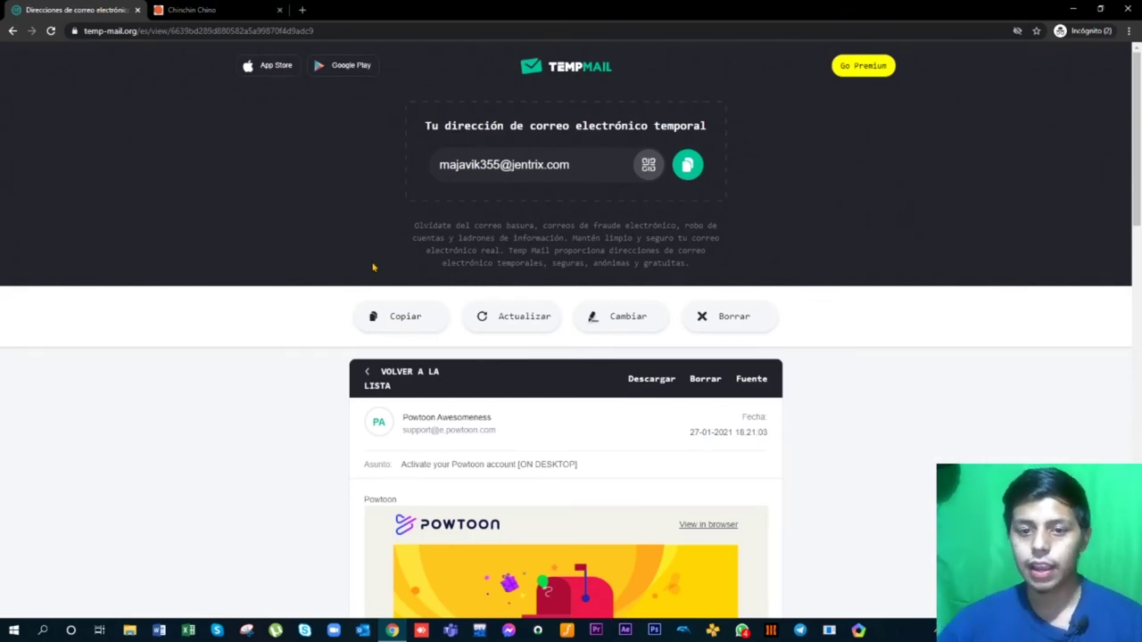
left_click(279, 10)
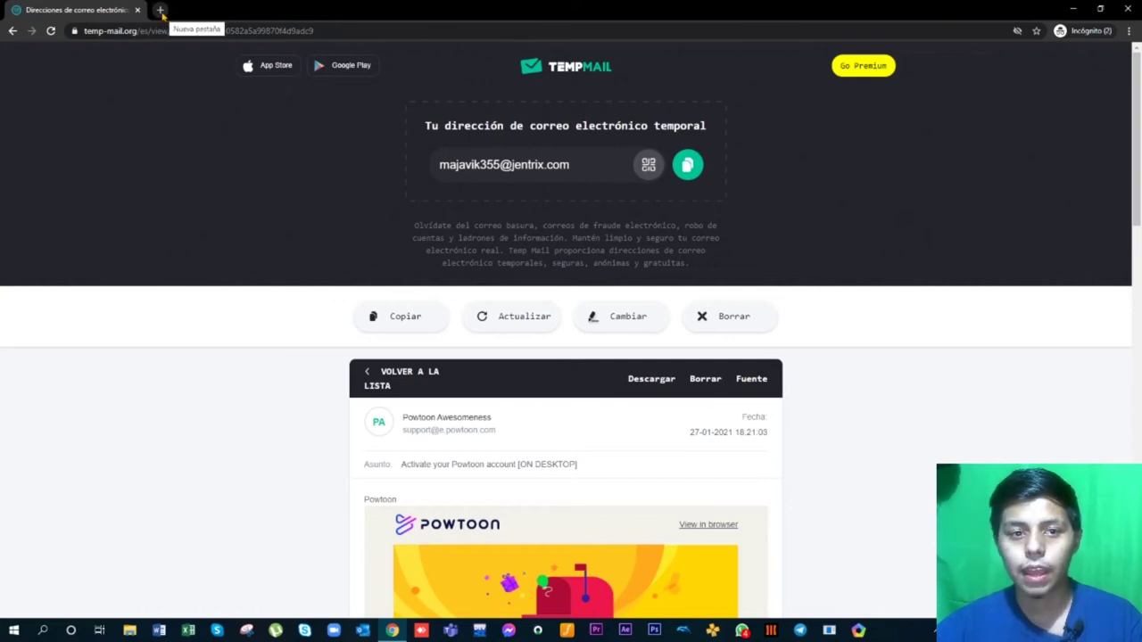
Go back to the inbox list and find the new 'Un paso más para recibir el libro' email
scroll(655, 324, "down", 3)
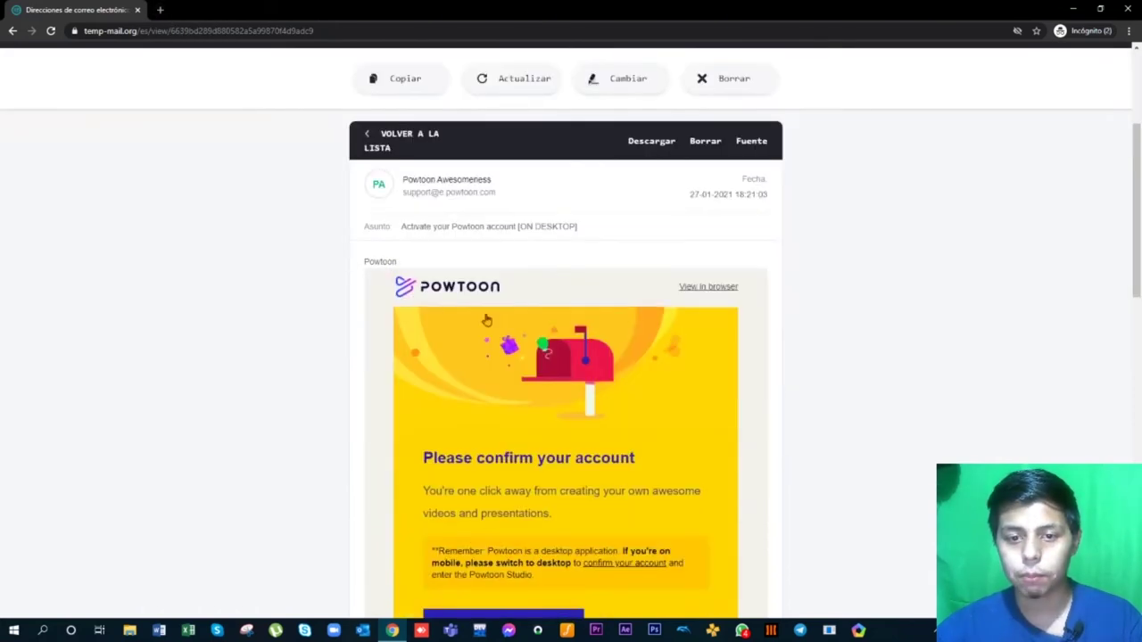
left_click(393, 135)
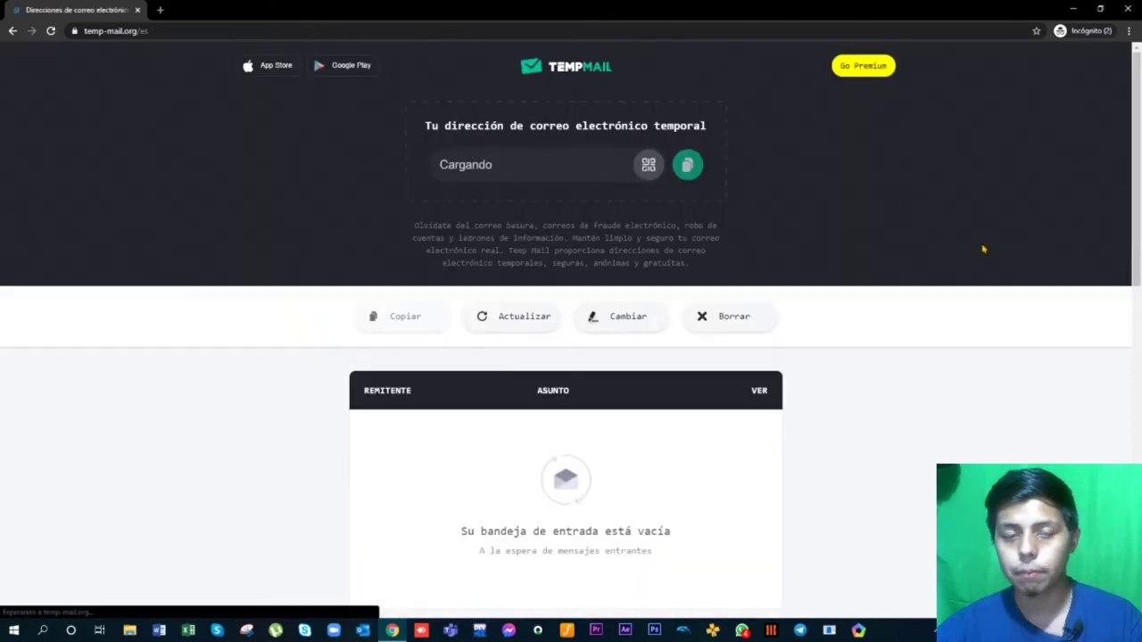
scroll(955, 458, "down", 3)
scroll(968, 387, "up", 3)
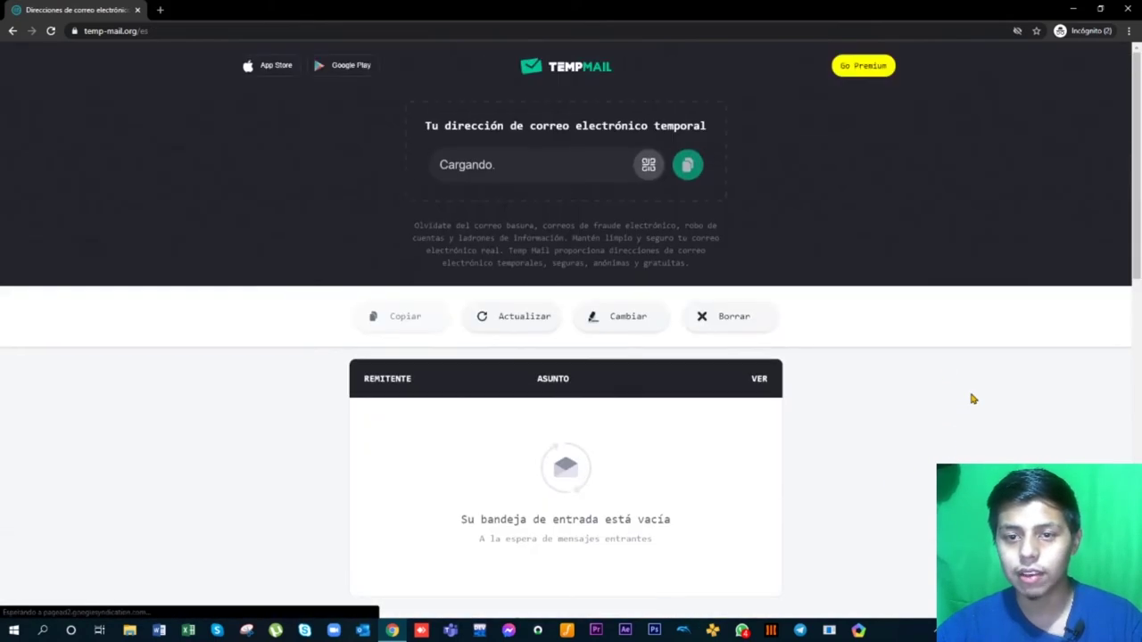
scroll(991, 424, "down", 3)
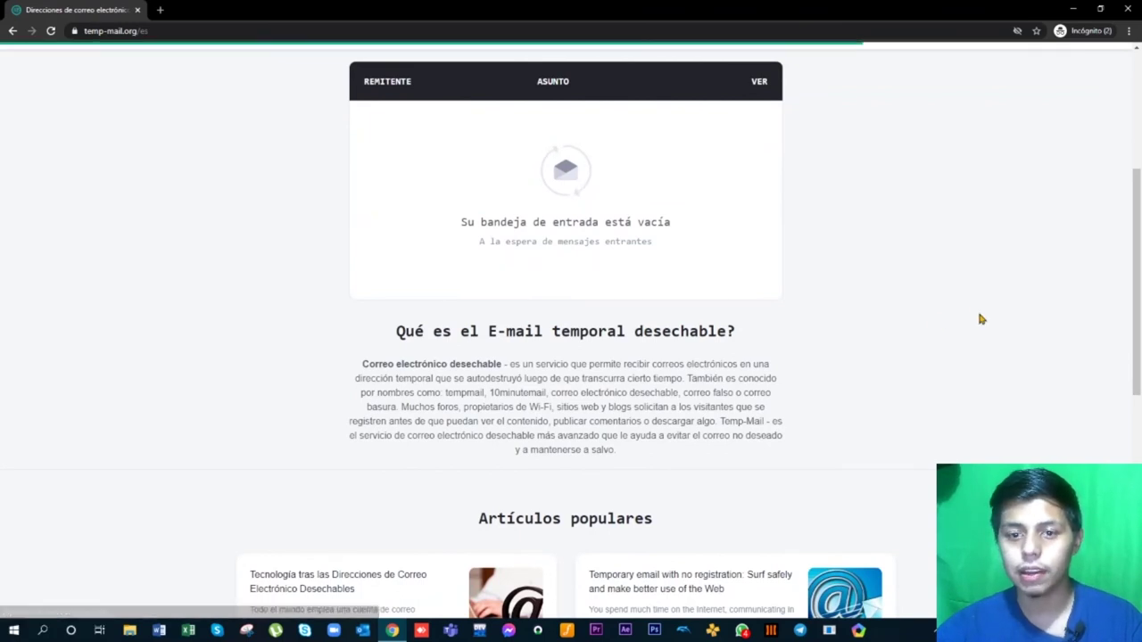
scroll(928, 348, "up", 1)
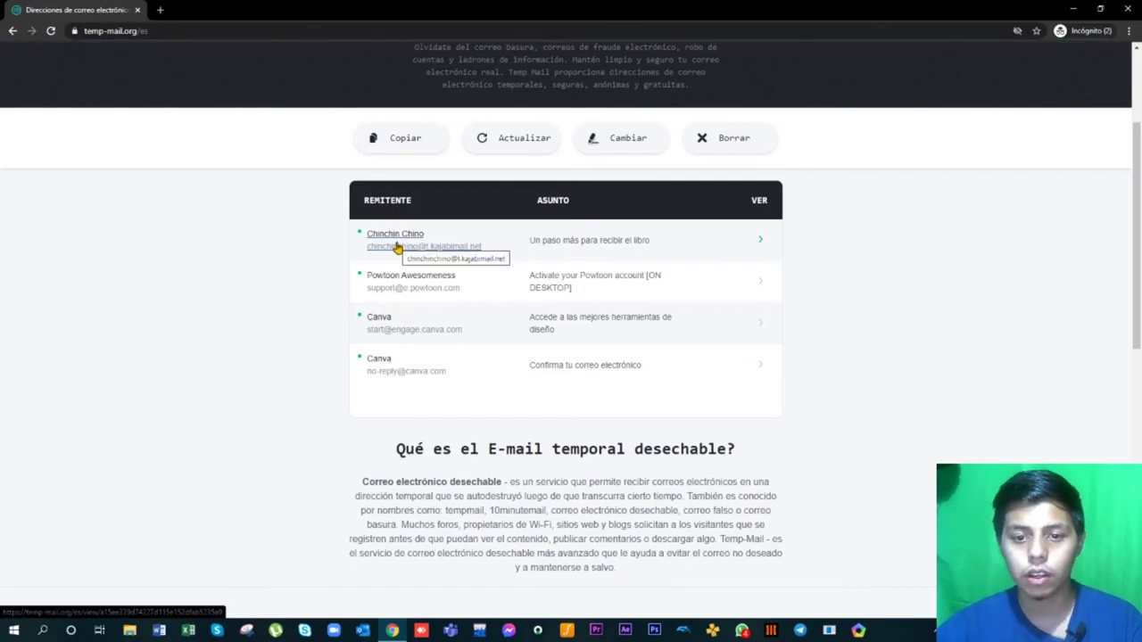
Confirm the Chinchin Chino subscription via 'Clickea aquí para confirmar tu email', then return to the message
left_click(397, 247)
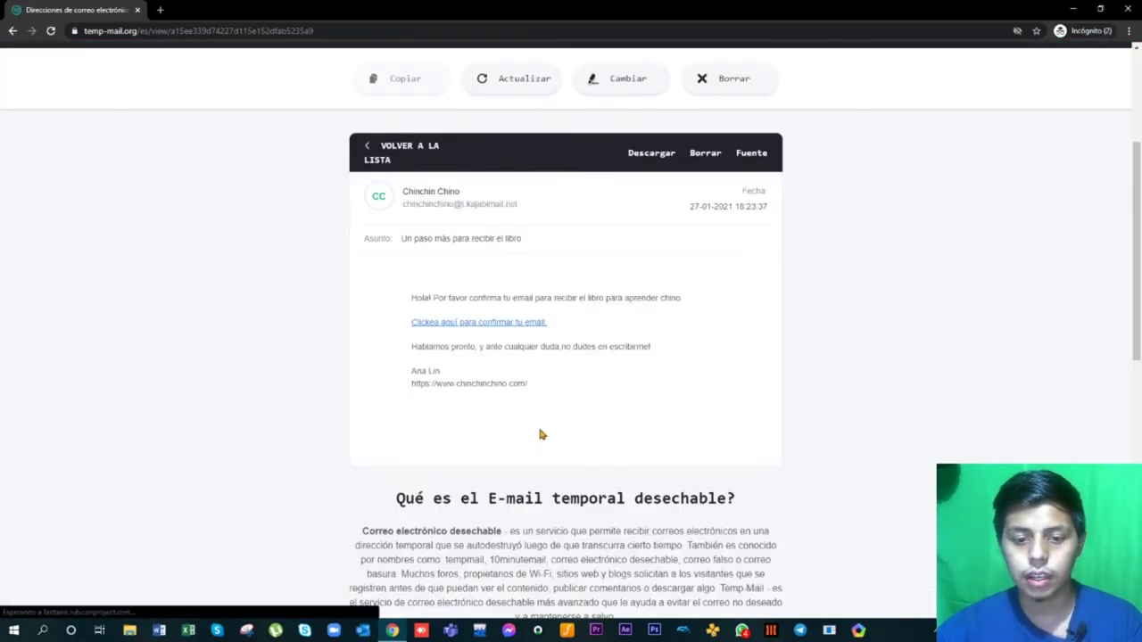
scroll(566, 339, "down", 1)
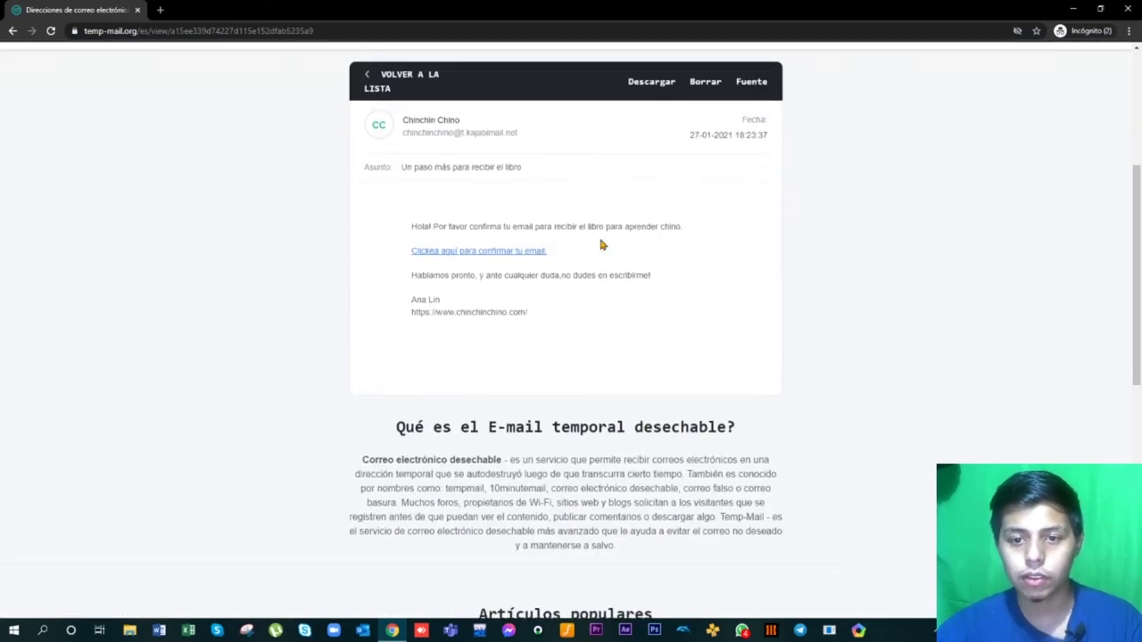
left_click(497, 254)
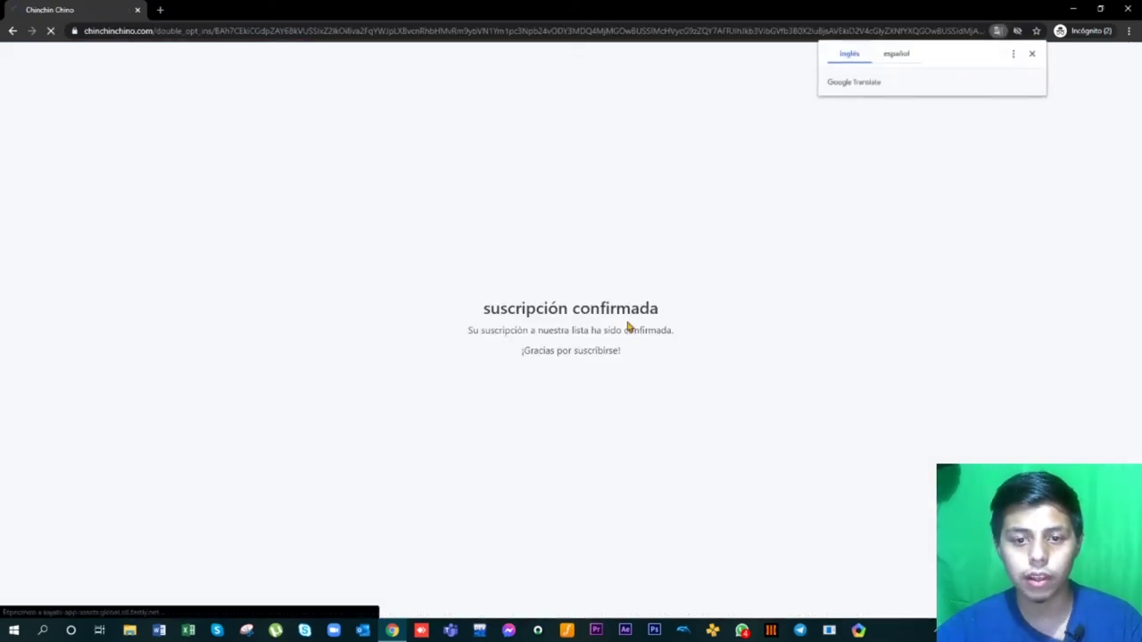
left_click(1035, 56)
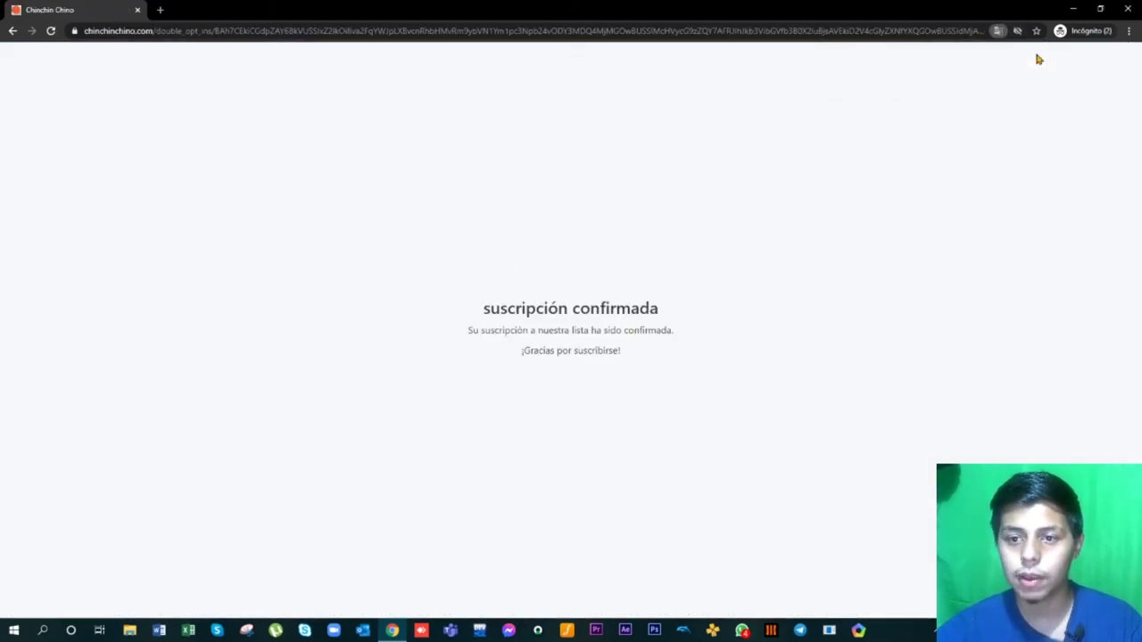
left_click(13, 31)
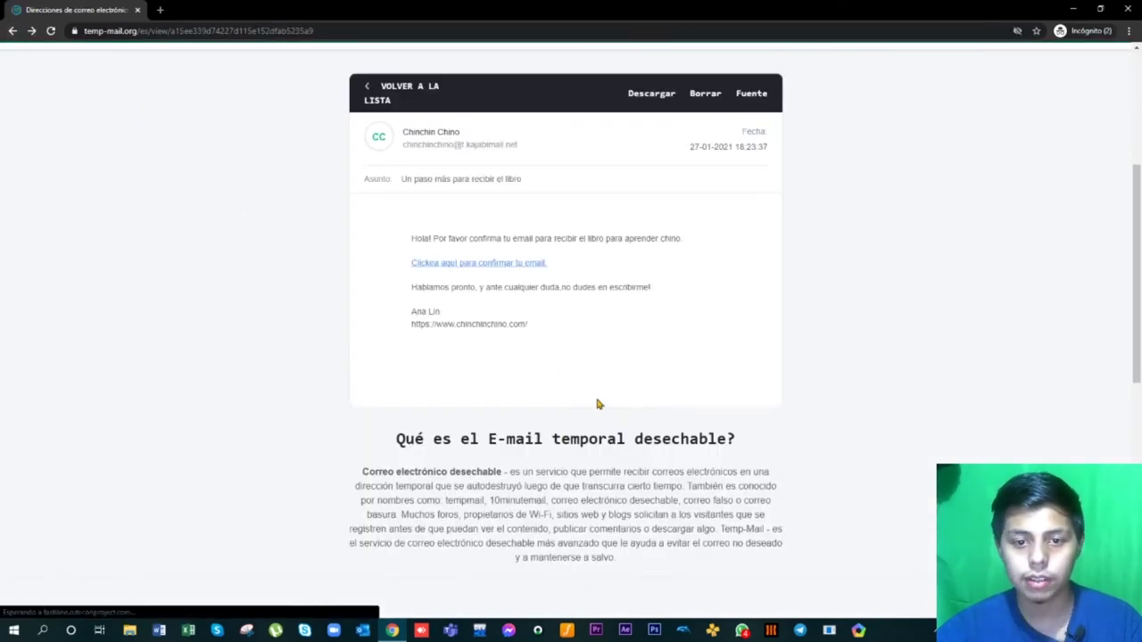
Return to the inbox list and review the Chinchin Chino, Powtoon and two Canva emails
left_click(393, 142)
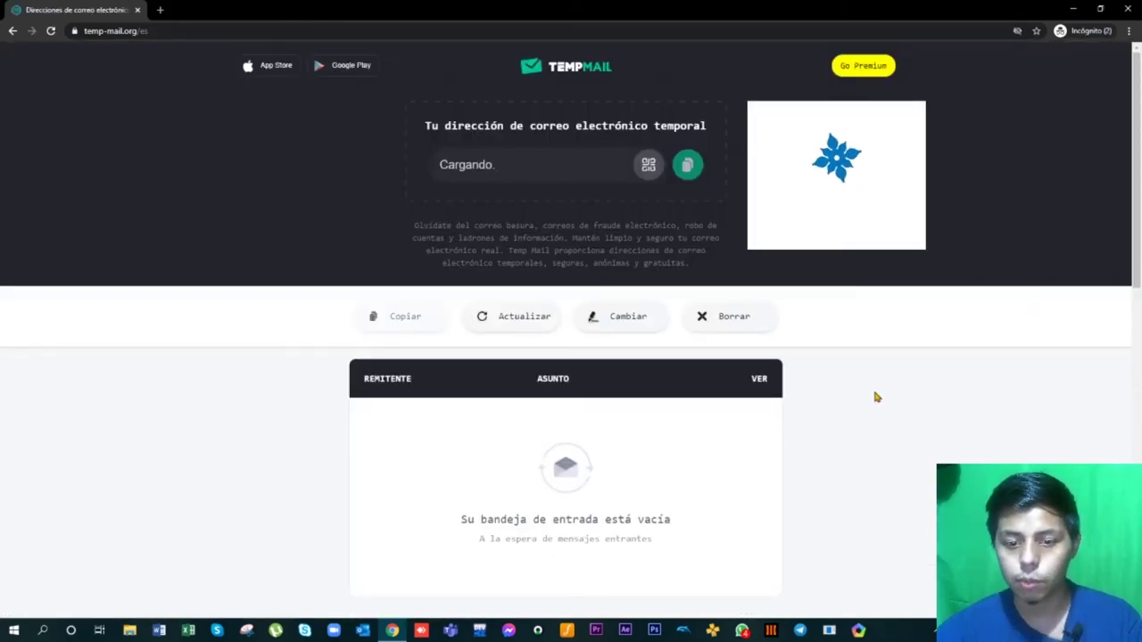
scroll(875, 397, "down", 2)
scroll(875, 397, "up", 2)
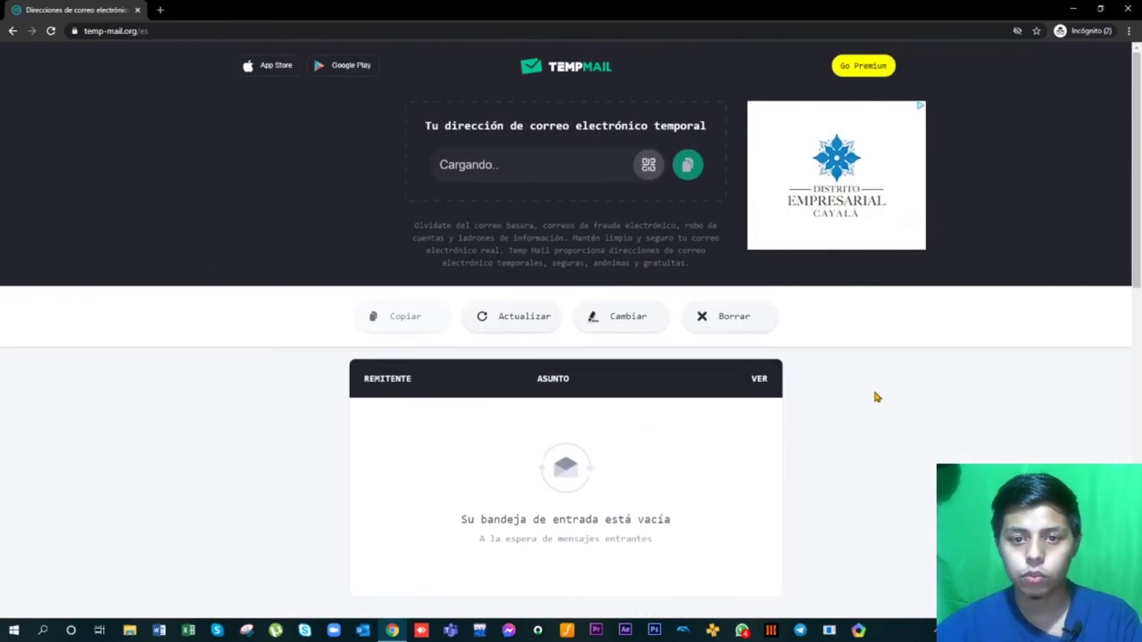
scroll(823, 334, "down", 1)
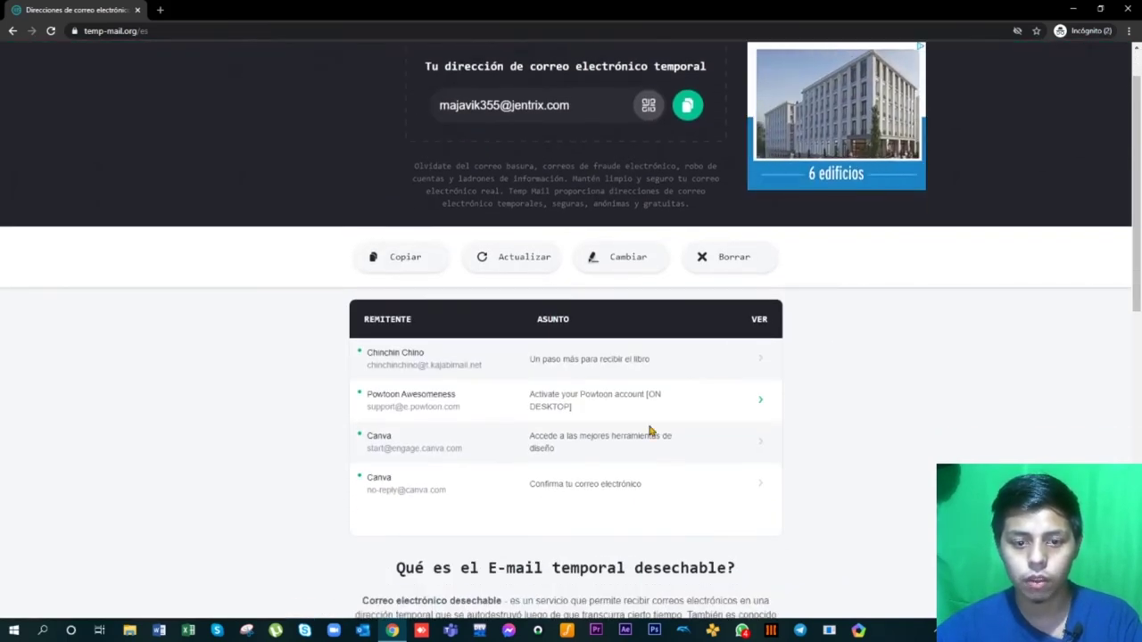
scroll(796, 414, "up", 1)
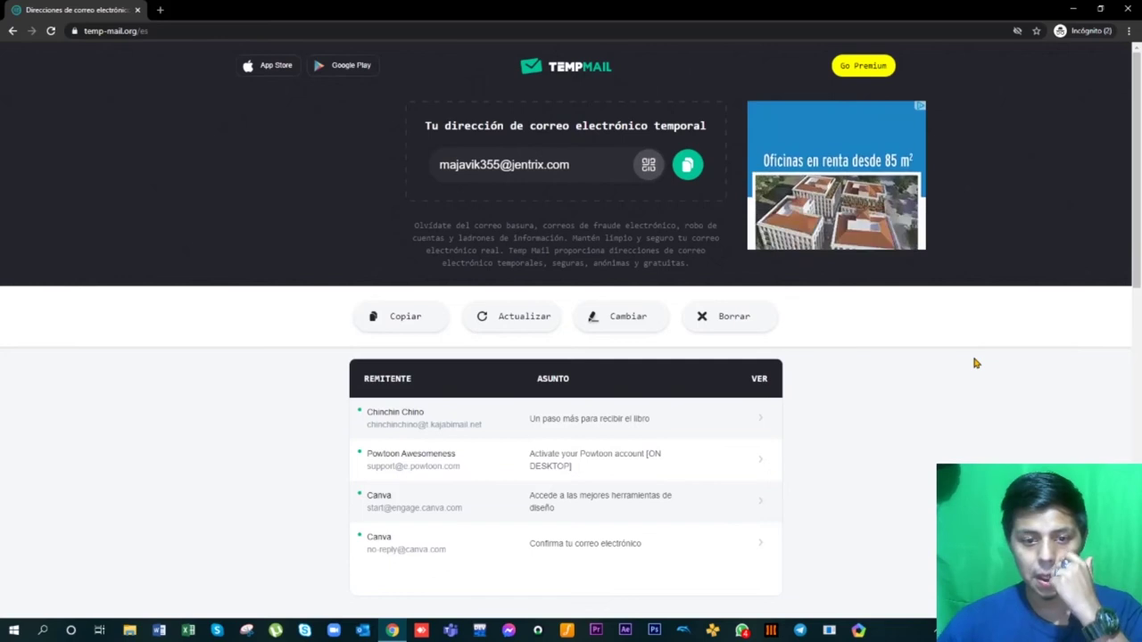
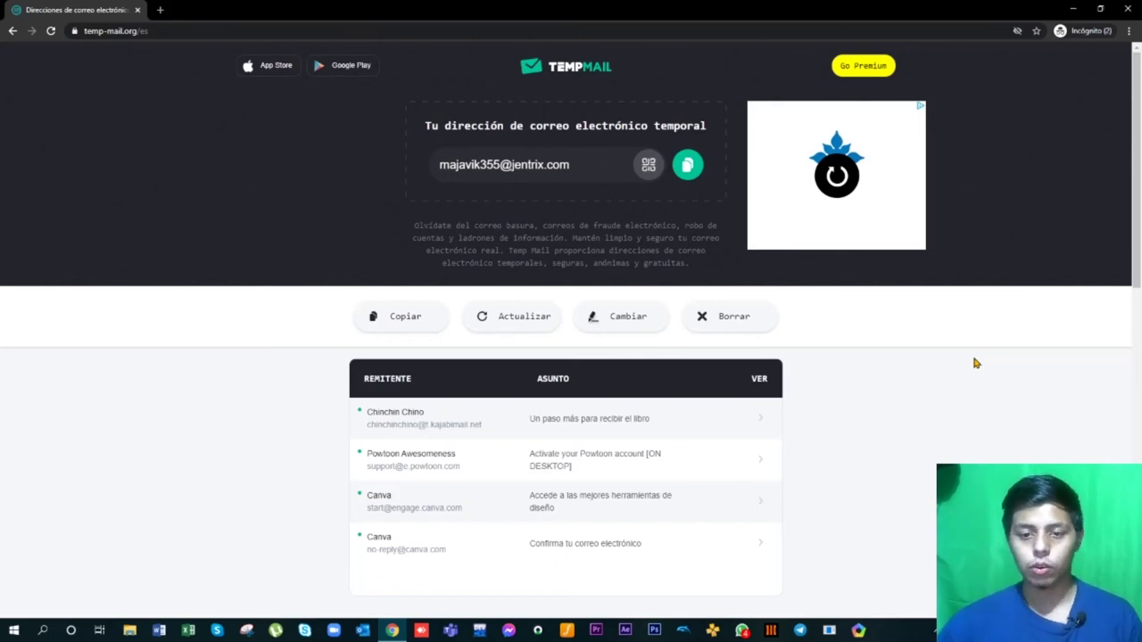
Refresh the temp-mail.org inbox so Canva's confirmation email appears among four messages
left_click(515, 319)
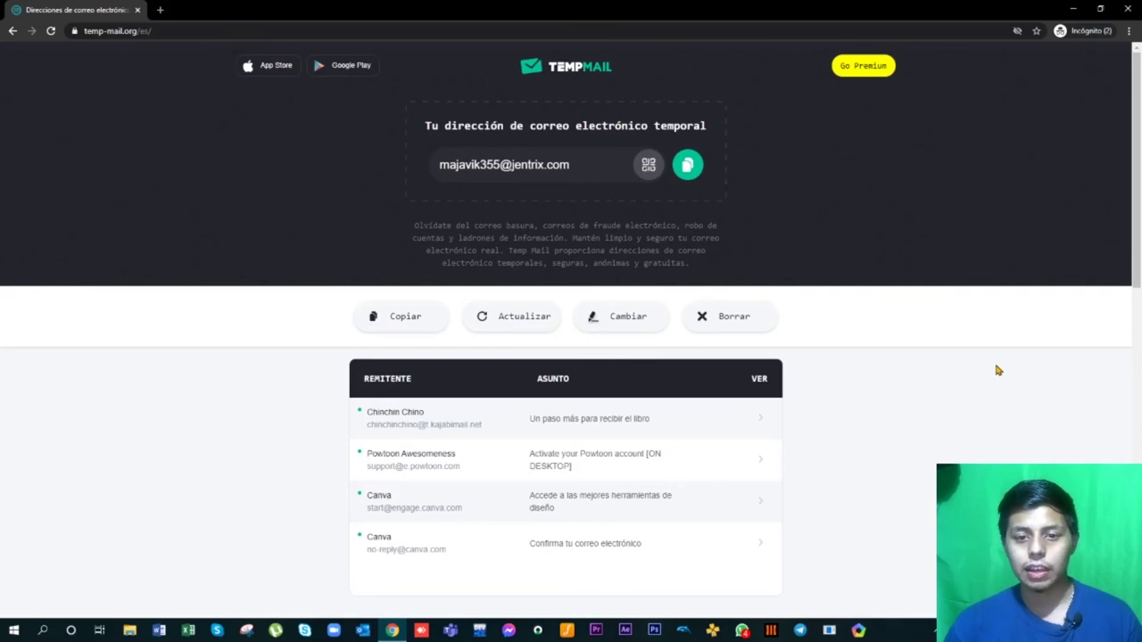
Find correotemporal.org via a search for 'email temporal' and copy its new disposable address
left_click(161, 10)
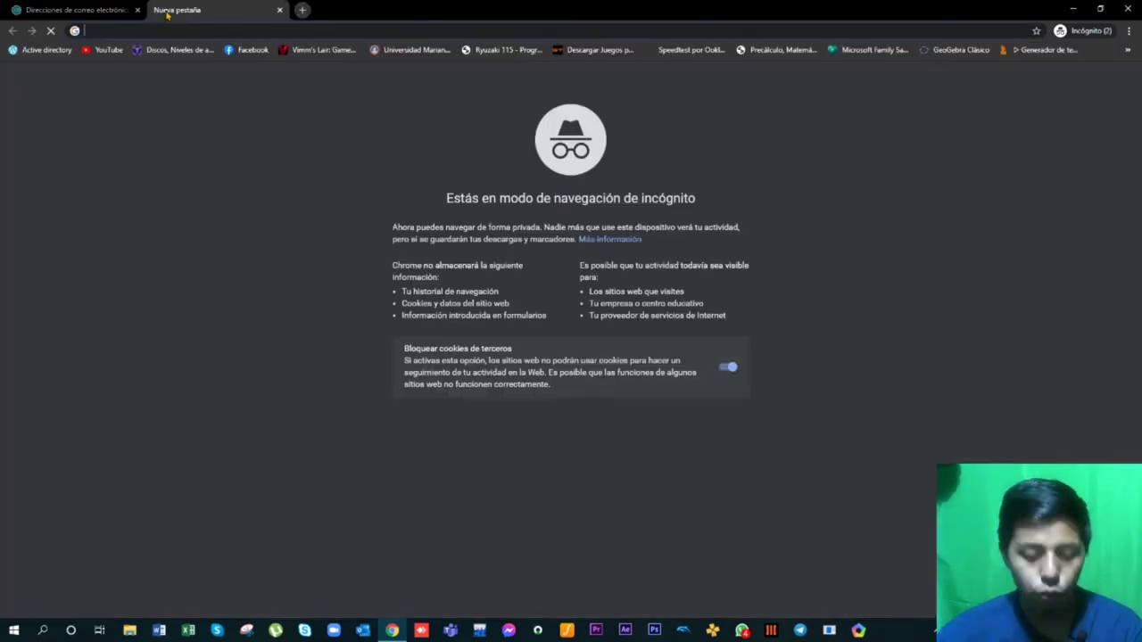
type("email temporal")
key("Return")
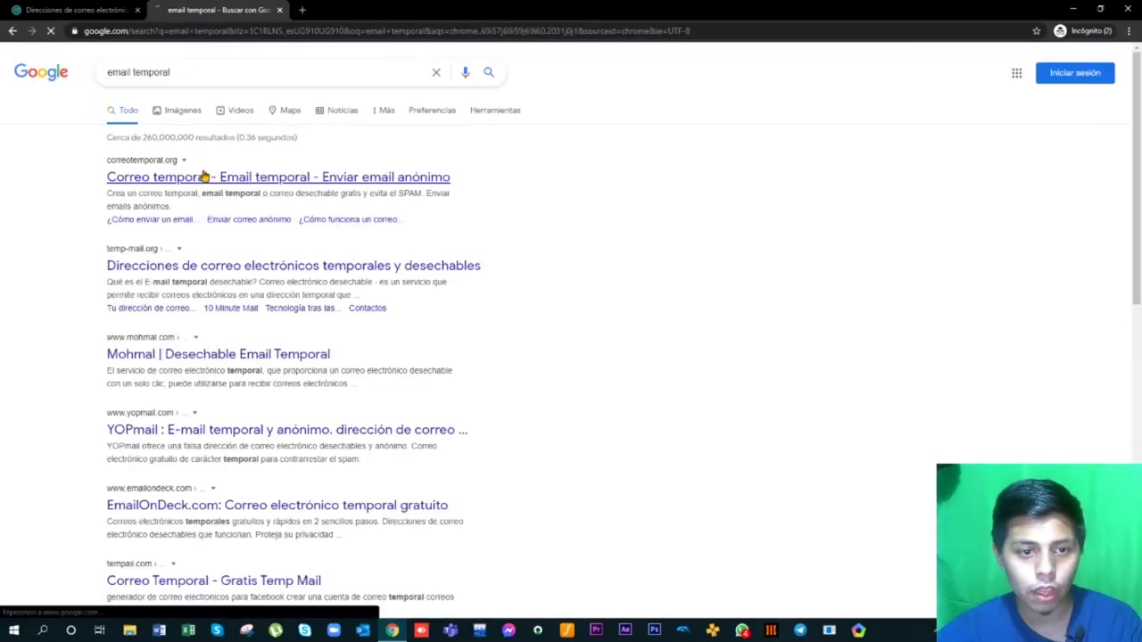
left_click(204, 176)
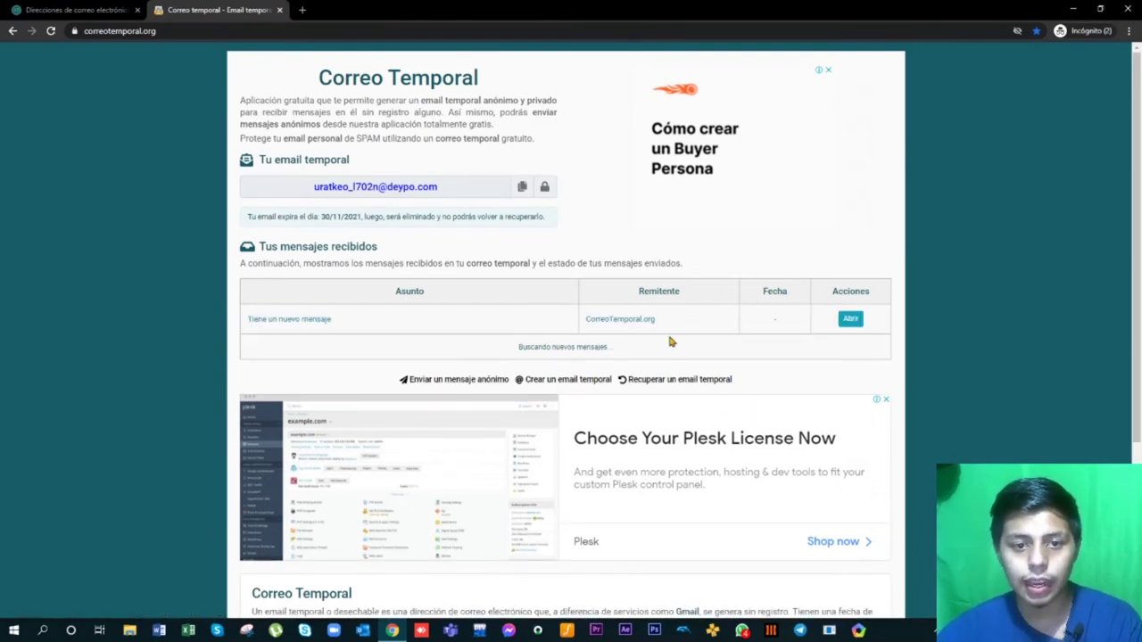
key("ctrl+Tab")
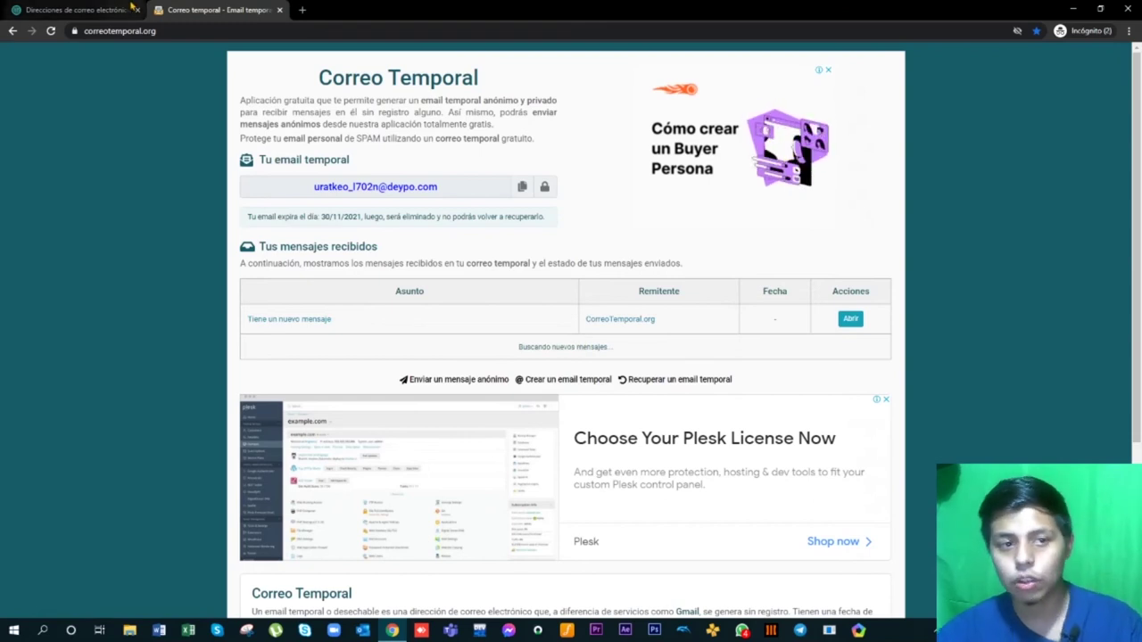
key("ctrl+Tab")
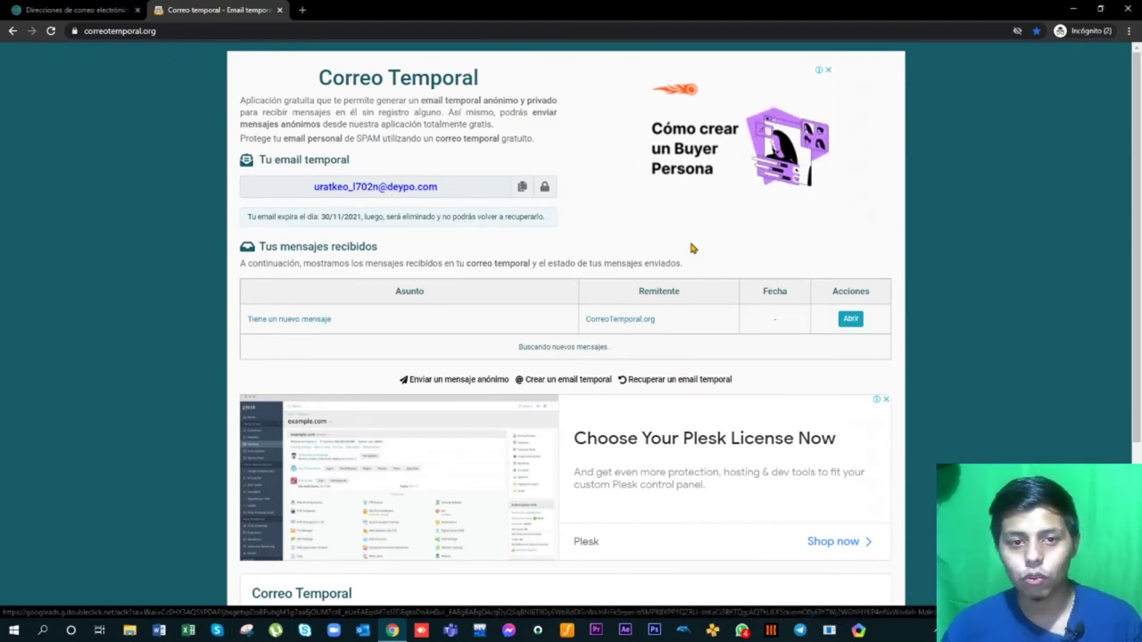
left_click(524, 189)
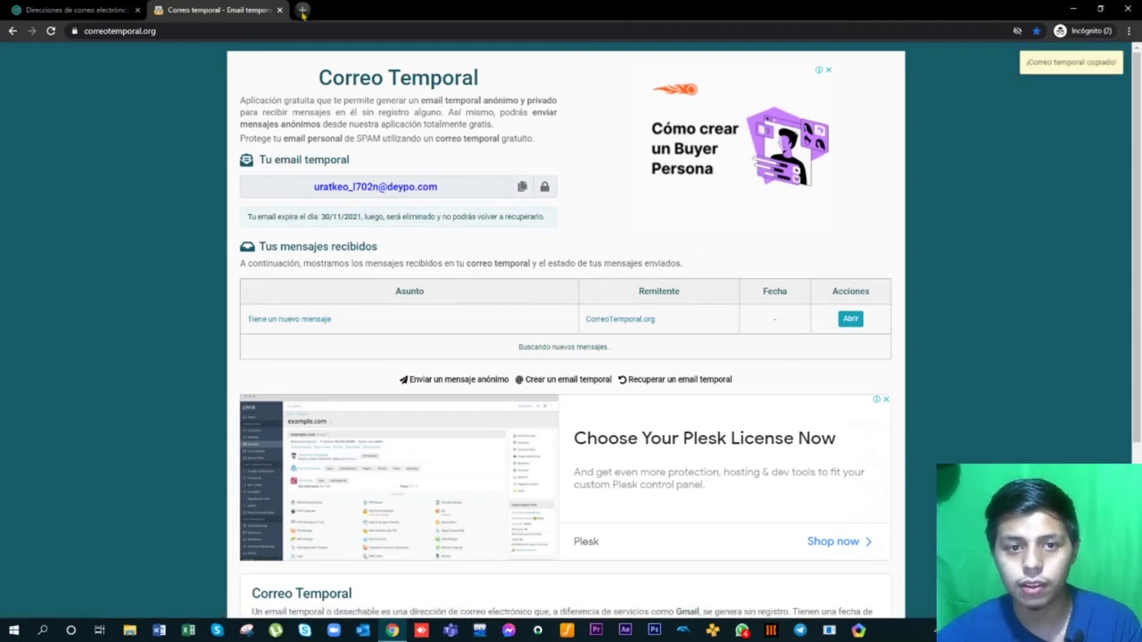
Search Google for 'canva' in a new tab
left_click(303, 10)
type("canva")
key("Return")
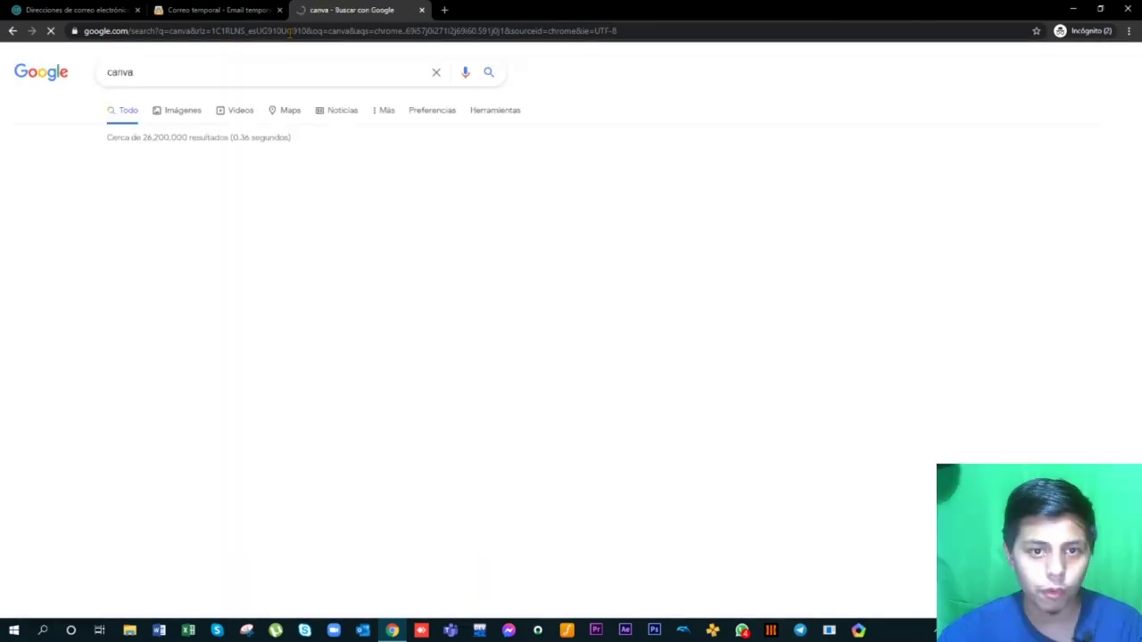
Open Canva from the search results and sign out of the current account
left_click(226, 185)
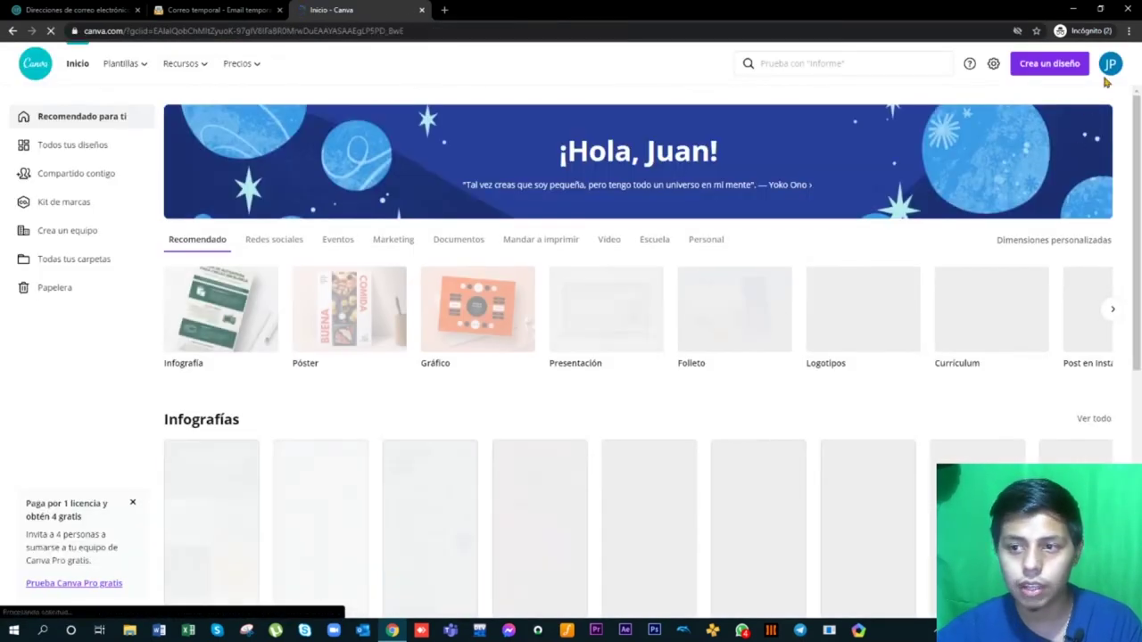
left_click(1109, 66)
left_click(982, 283)
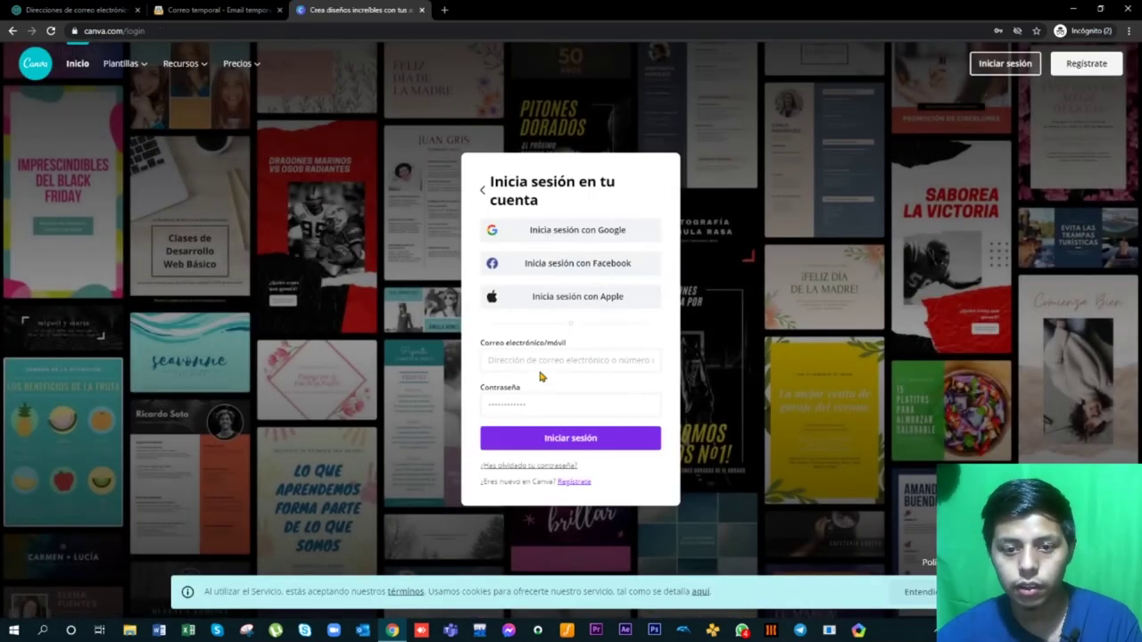
Try logging in with the pasted temporary address and a saved password
left_click(542, 361)
key("ctrl+v")
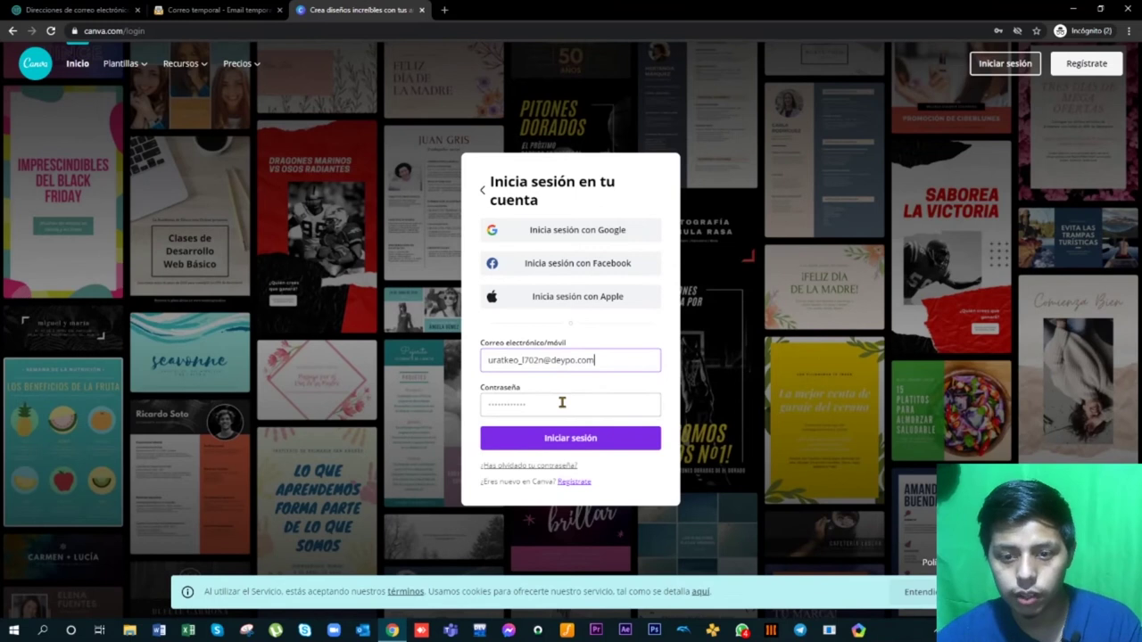
left_click(562, 404)
type("••")
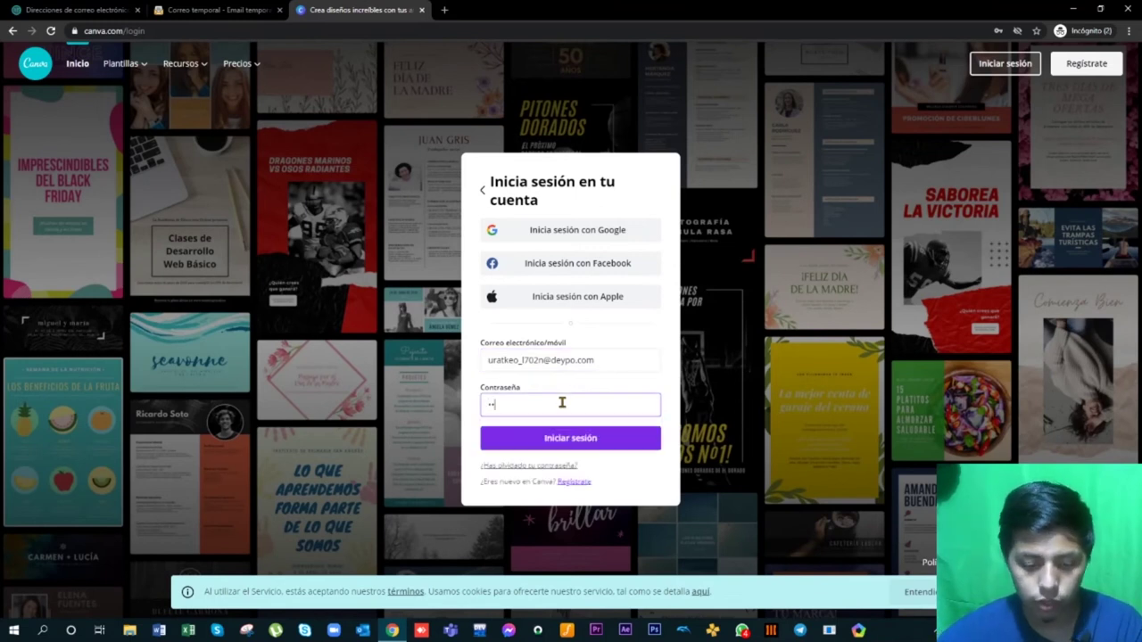
key("BackSpace")
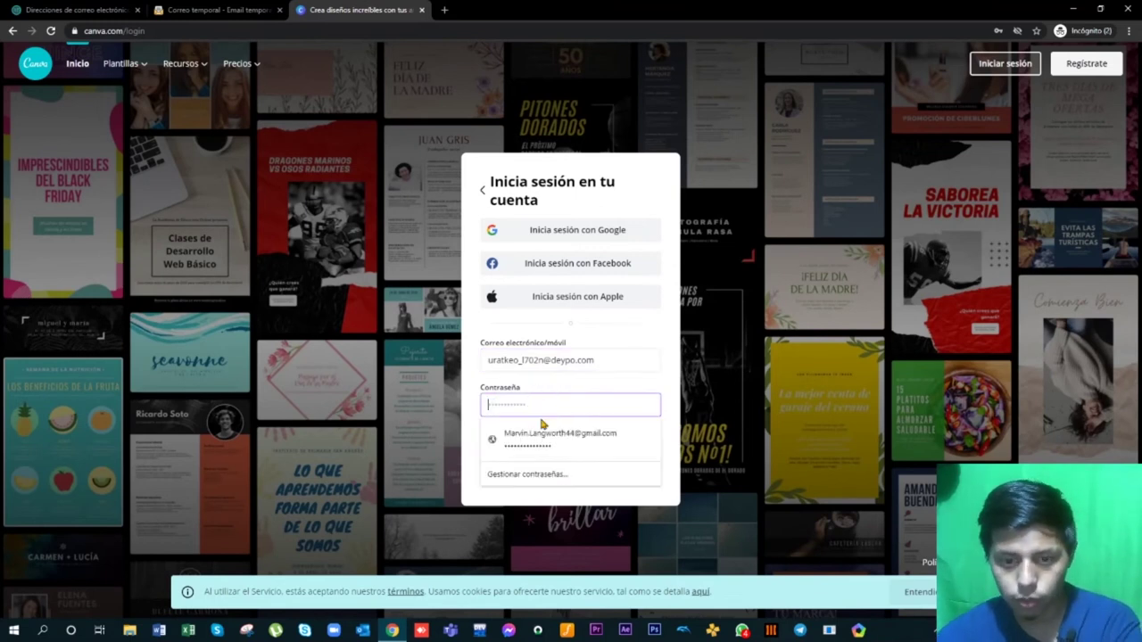
left_click(531, 434)
left_click(529, 444)
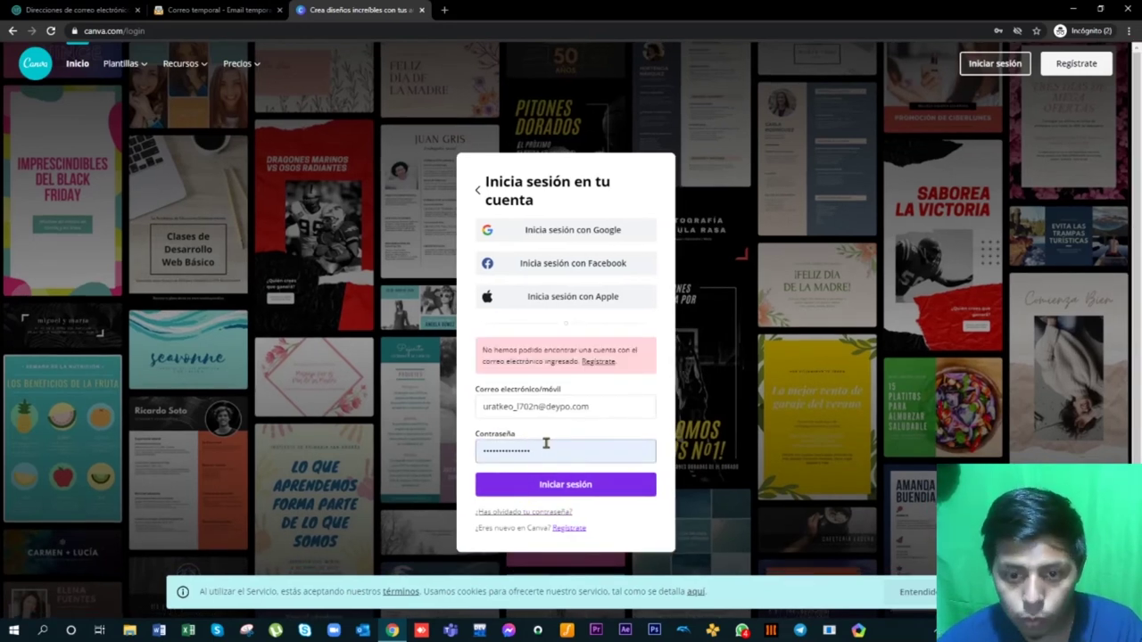
Sign up by email as Personal Outlook with the temporary address and a new password
left_click(570, 528)
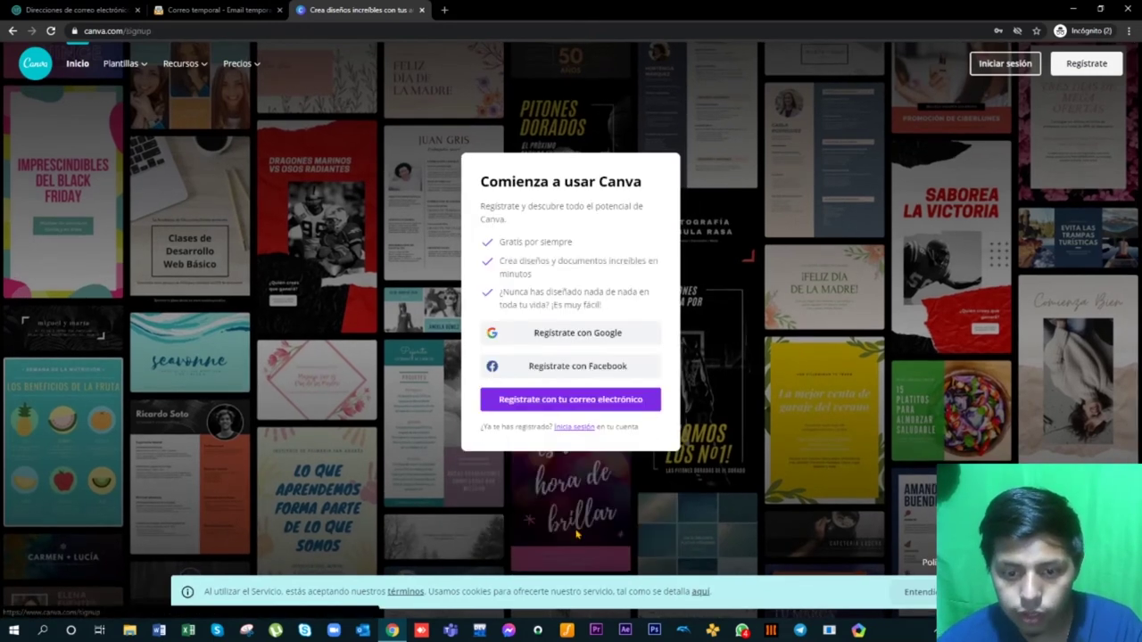
left_click(561, 402)
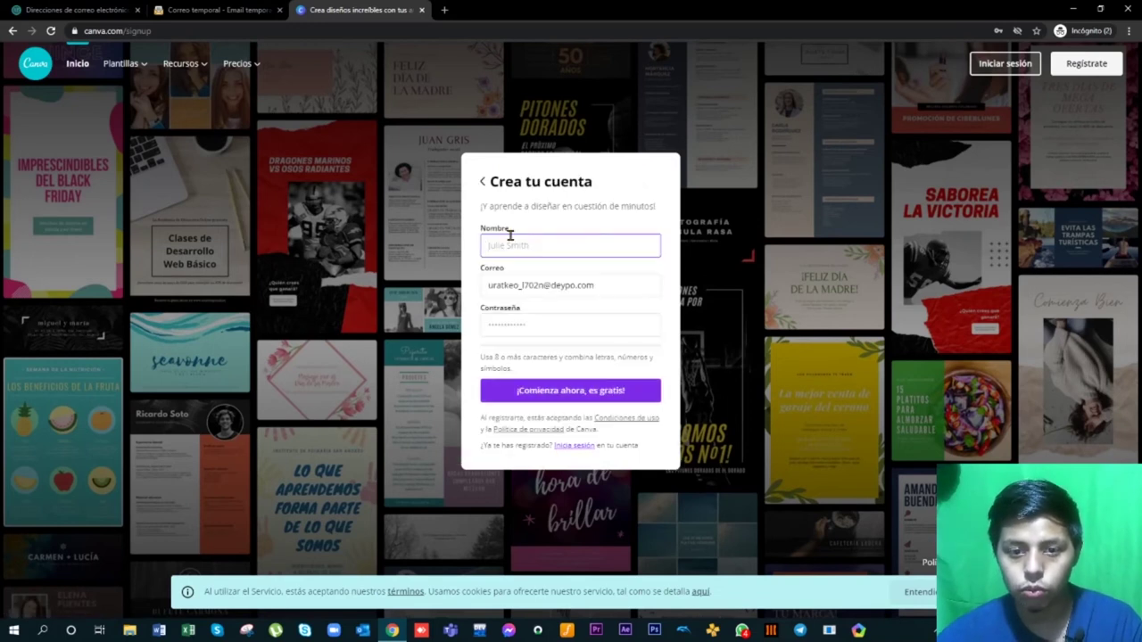
left_click(533, 324)
key("ctrl+v")
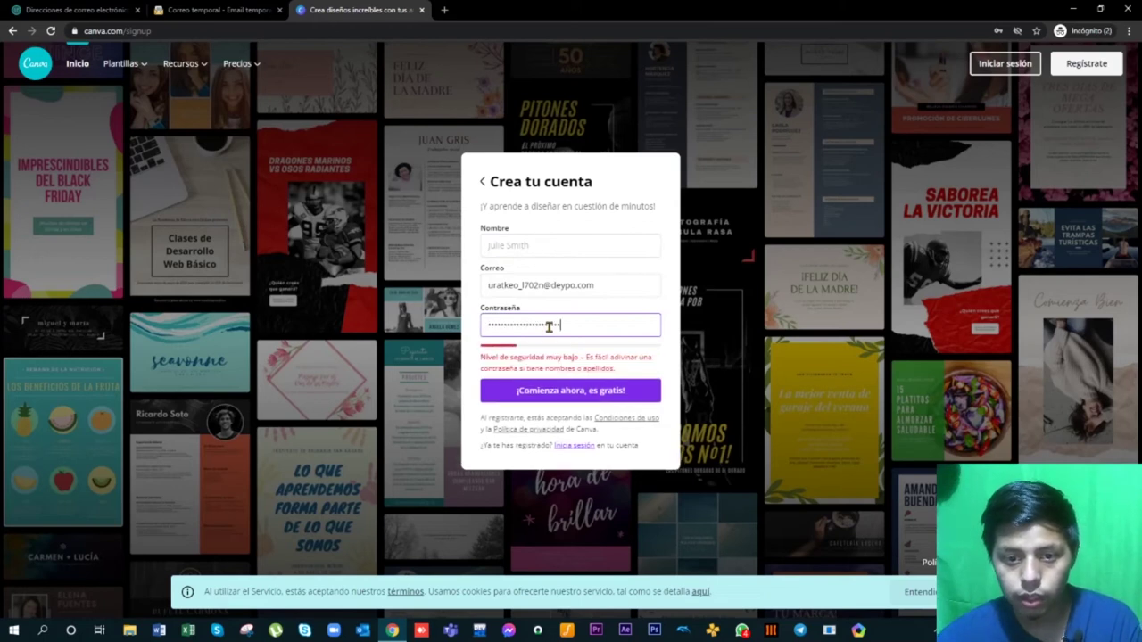
left_click_drag(585, 327, 463, 330)
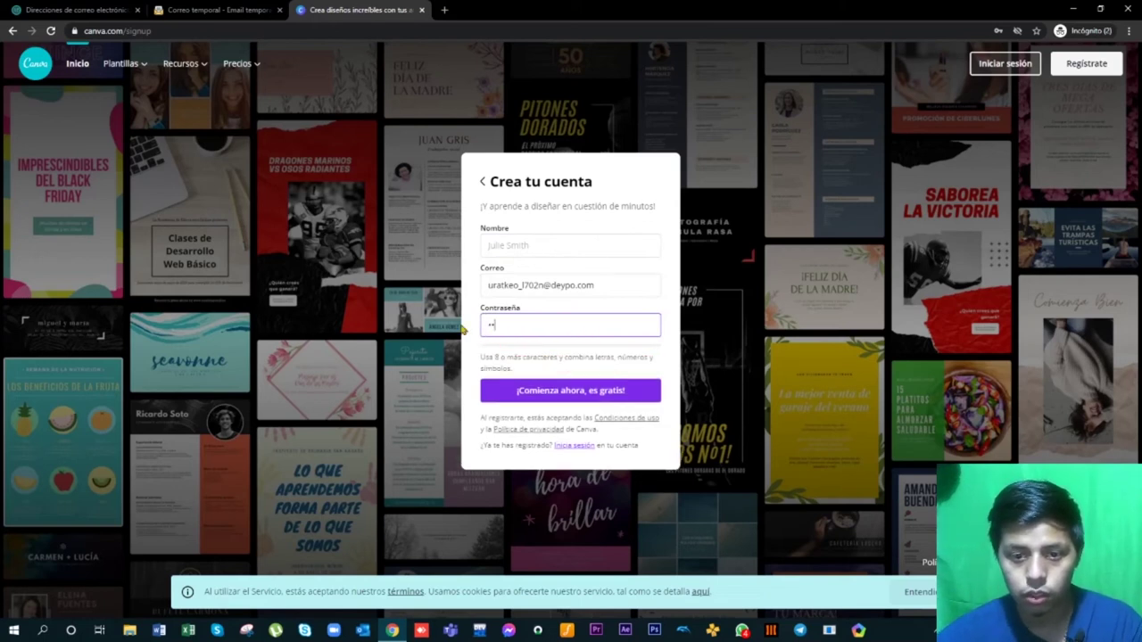
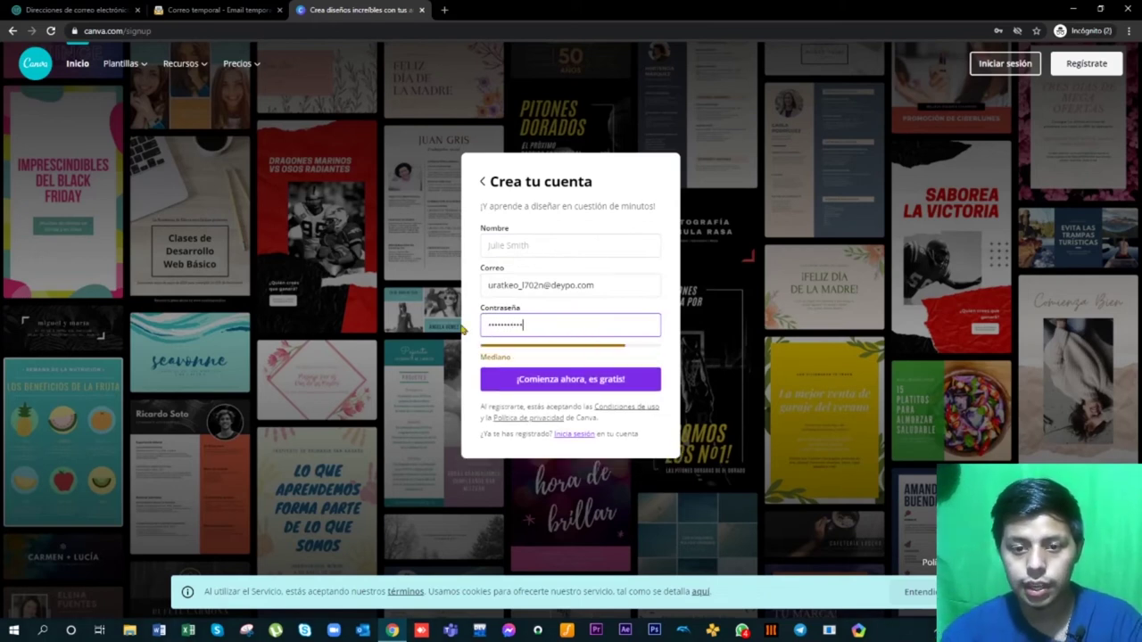
left_click(515, 243)
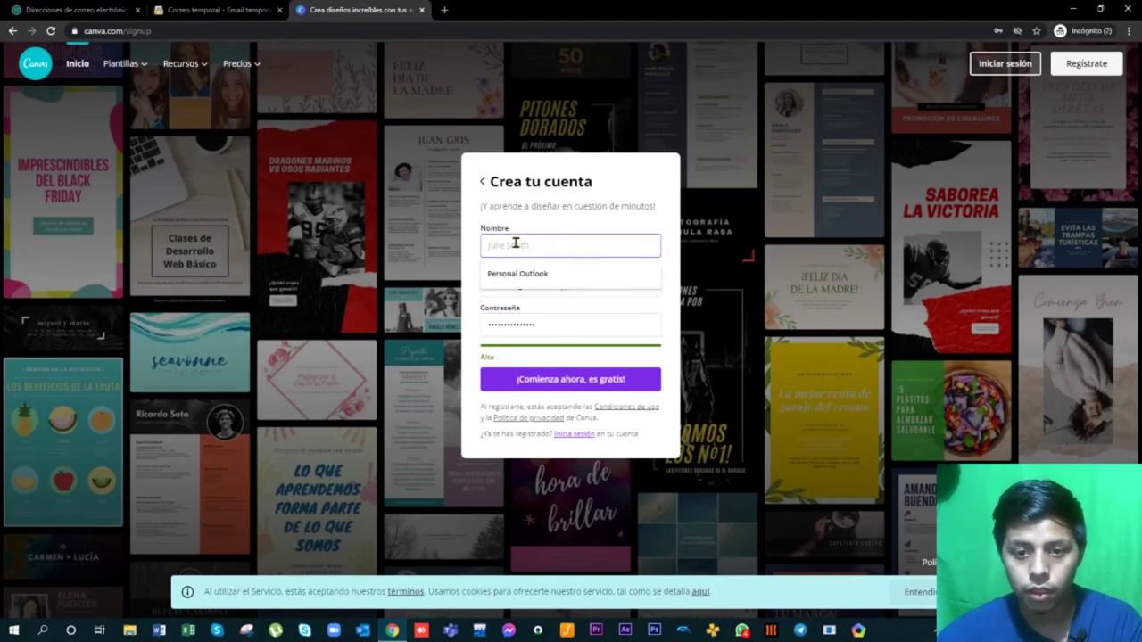
left_click(572, 273)
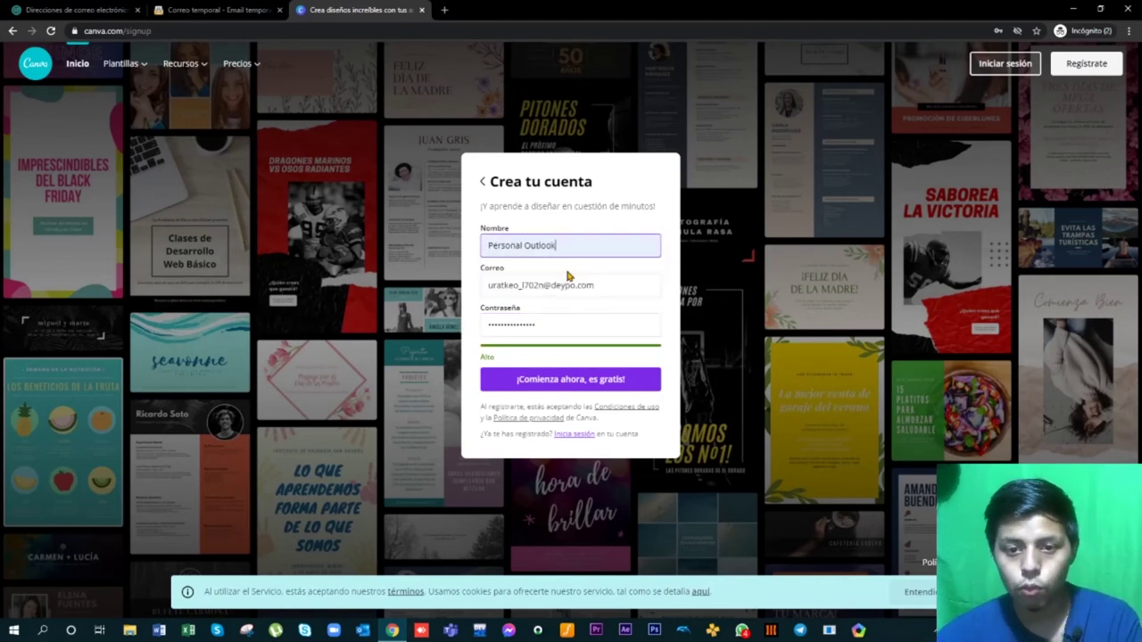
left_click(572, 380)
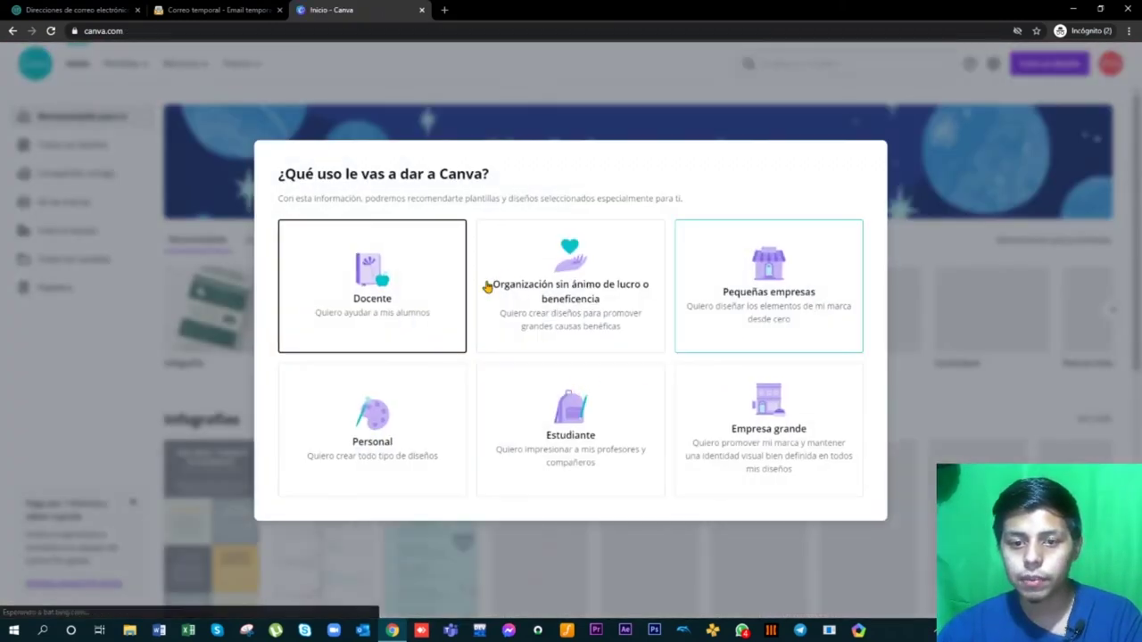
Choose Empresa grande, then skip team setup, the Pro trial offer and member invitations
left_click(757, 422)
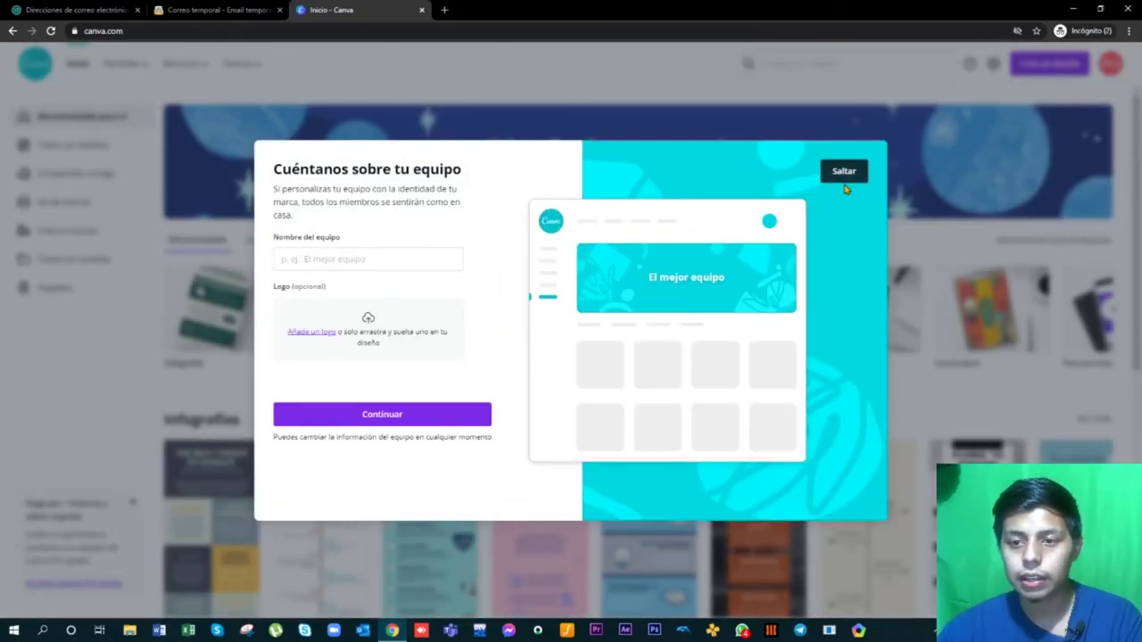
left_click(846, 174)
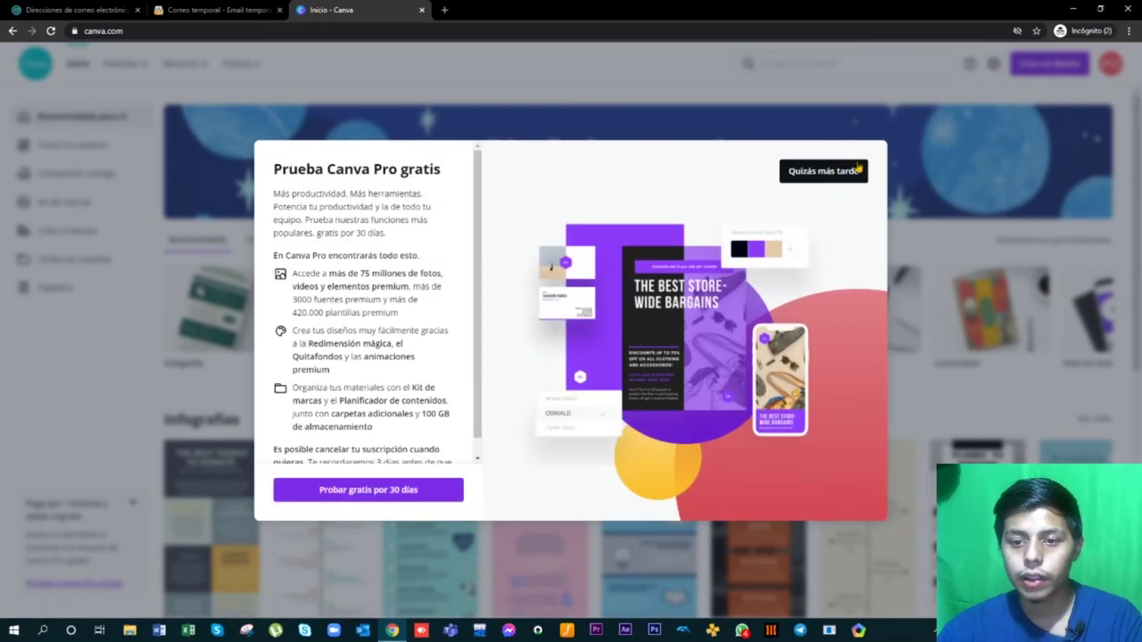
left_click(859, 168)
left_click(844, 170)
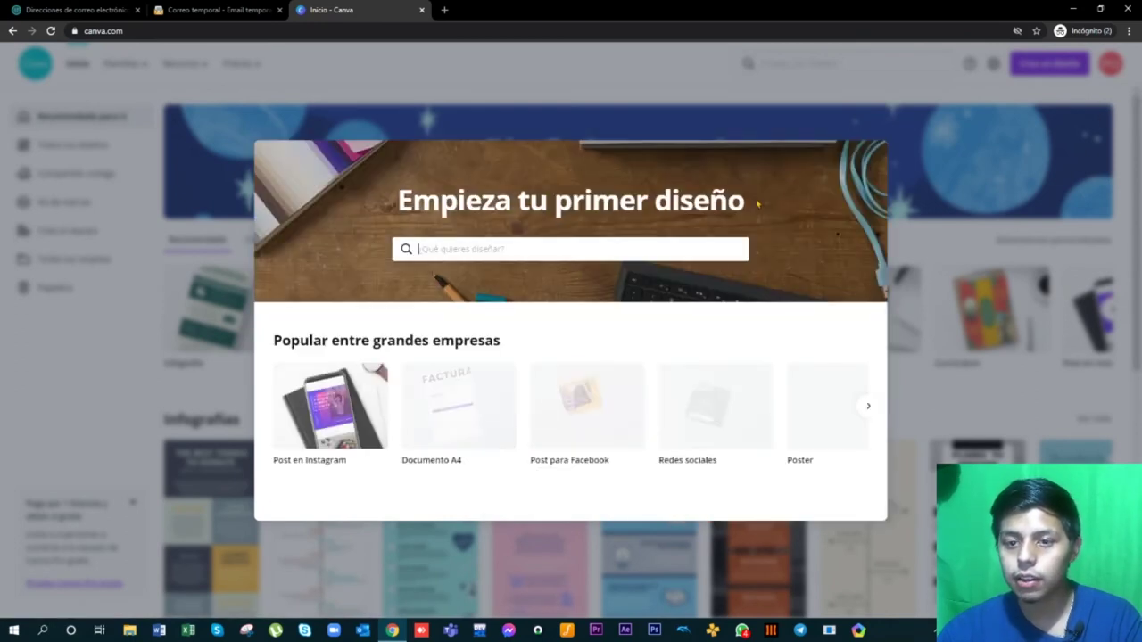
Open a suggested design format, then return to the Canva home page
left_click(386, 446)
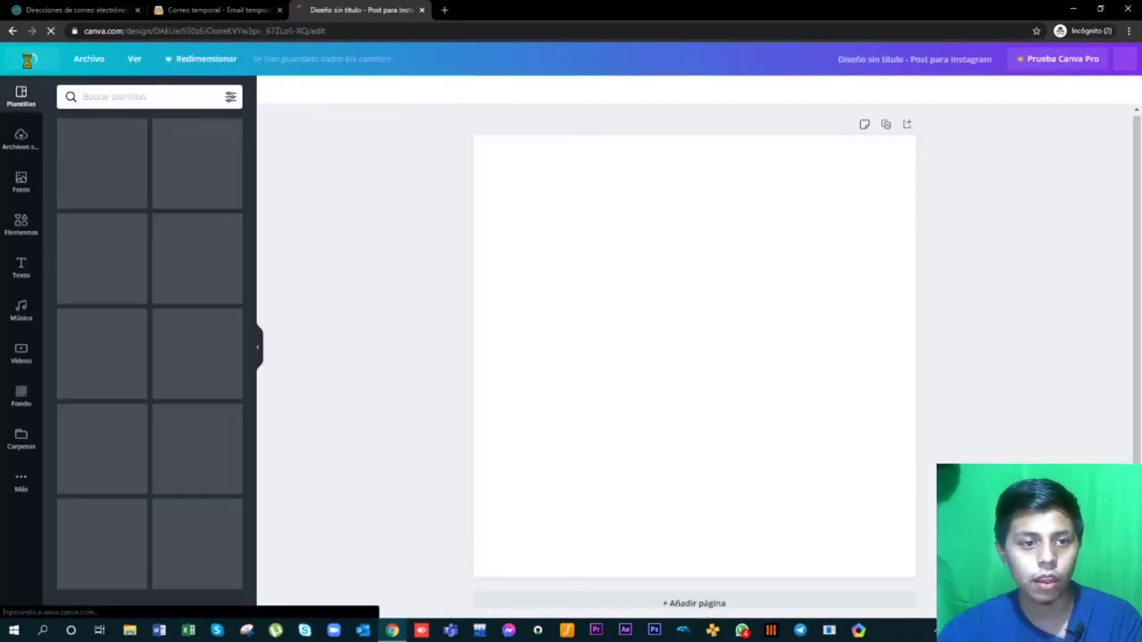
left_click(38, 67)
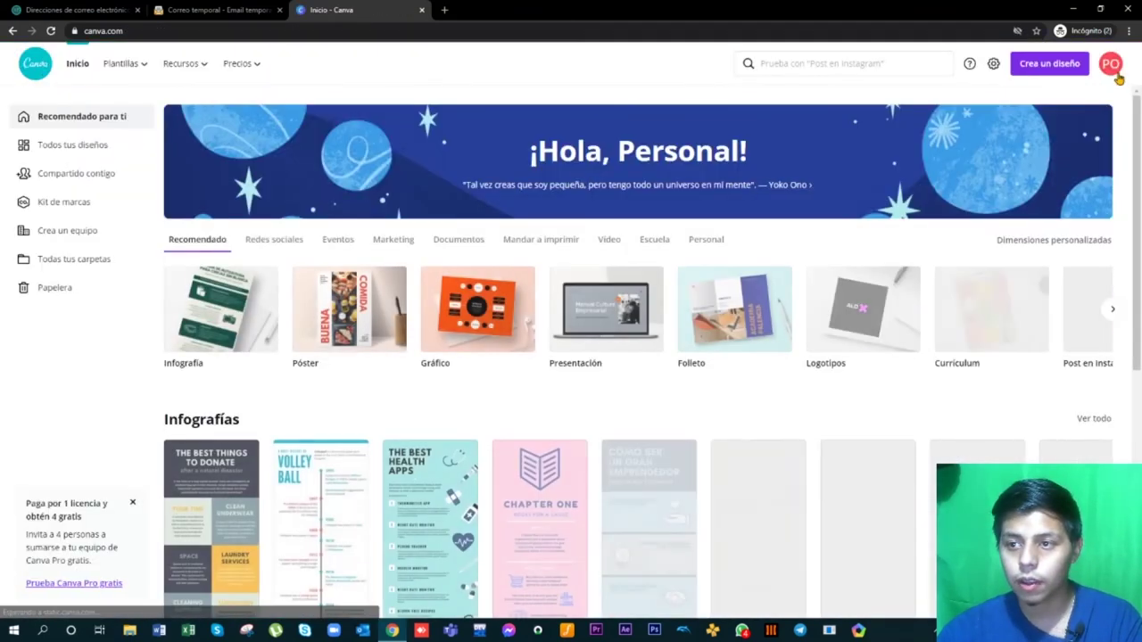
left_click(1111, 63)
left_click(1041, 154)
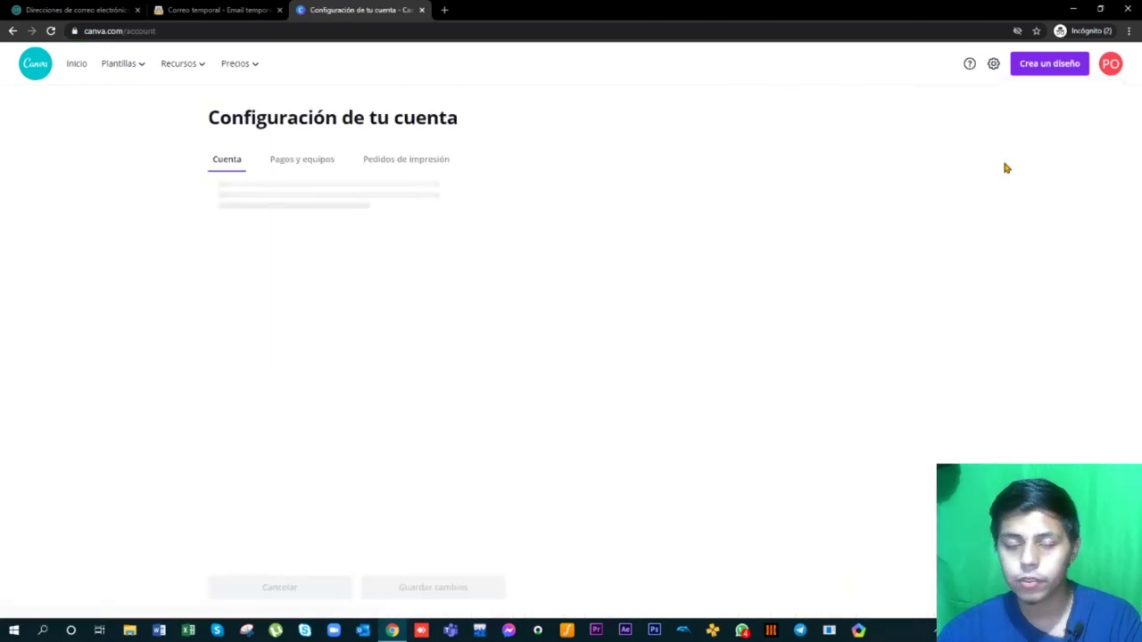
left_click(75, 10)
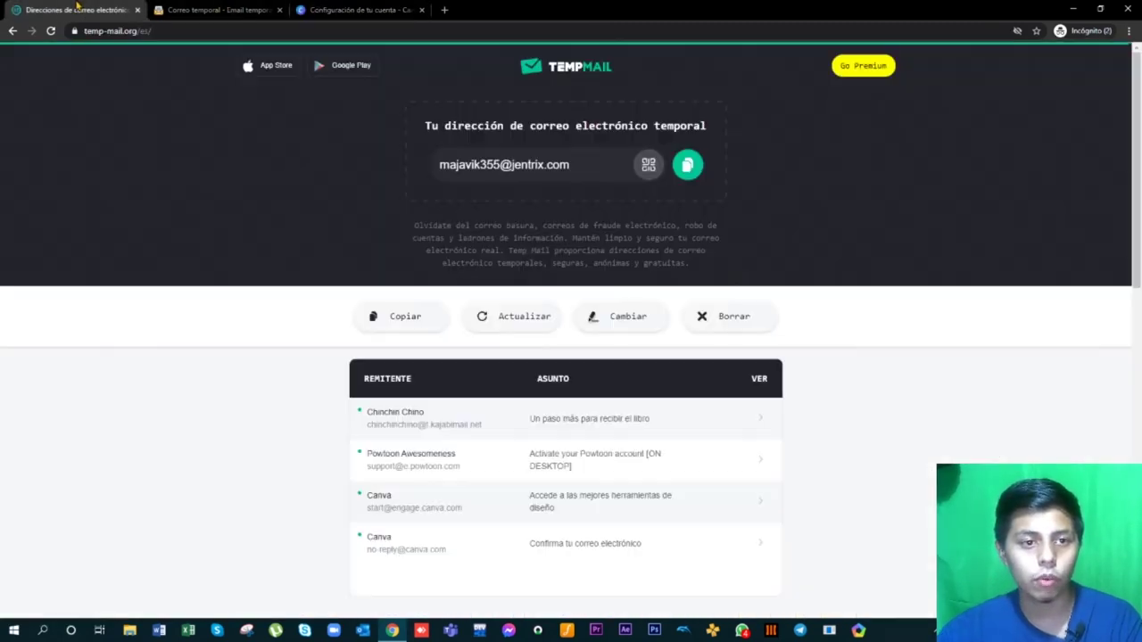
left_click(181, 10)
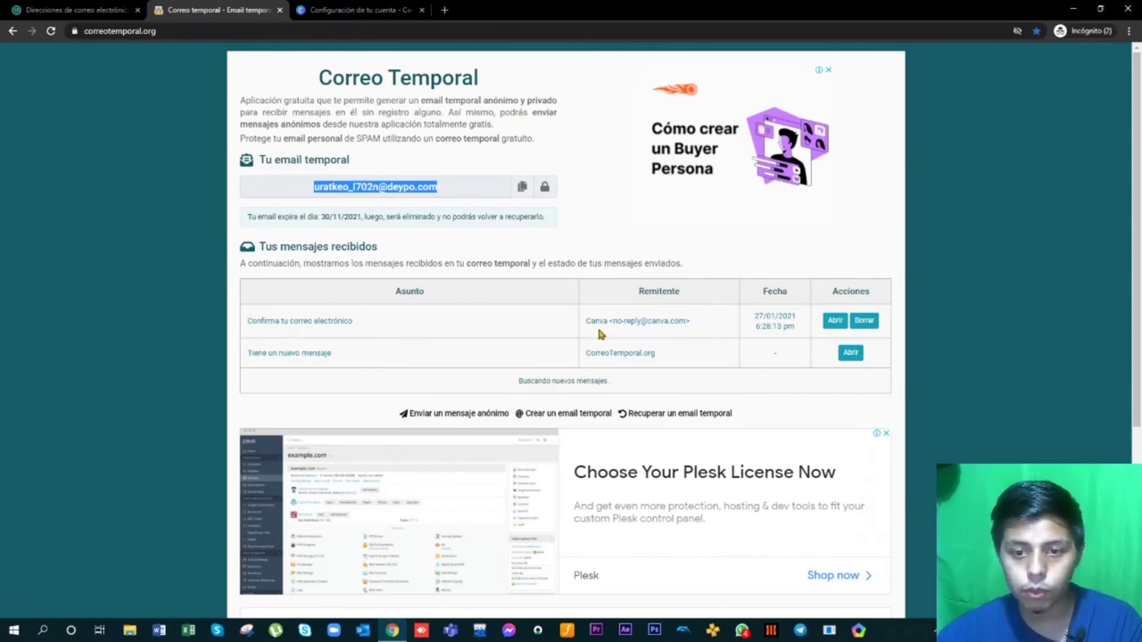
left_click_drag(586, 320, 701, 323)
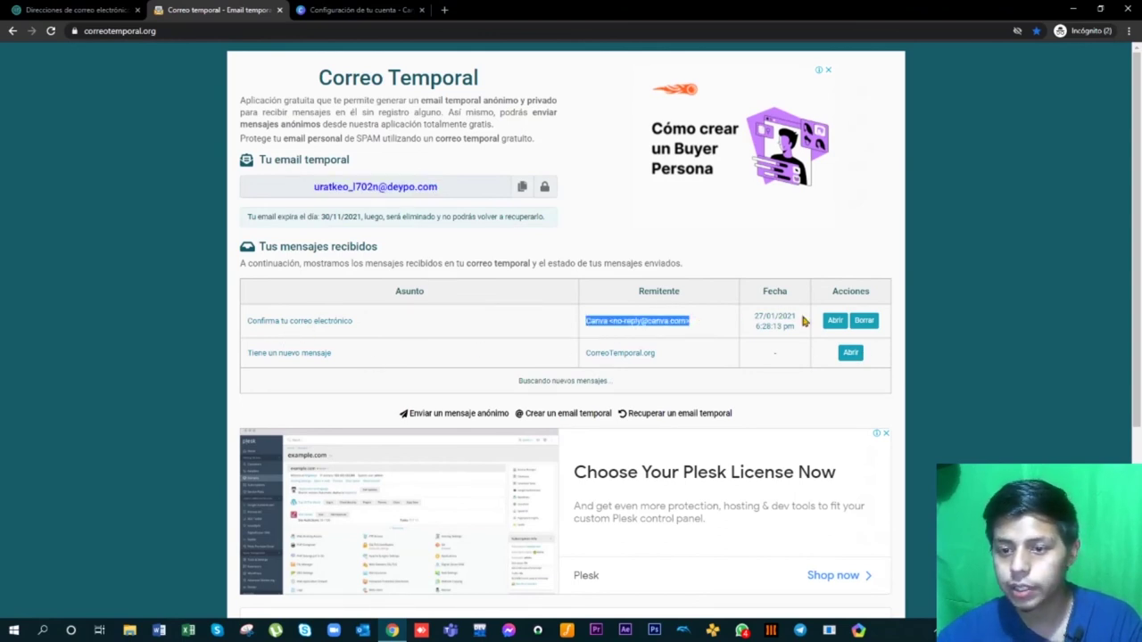
left_click(836, 323)
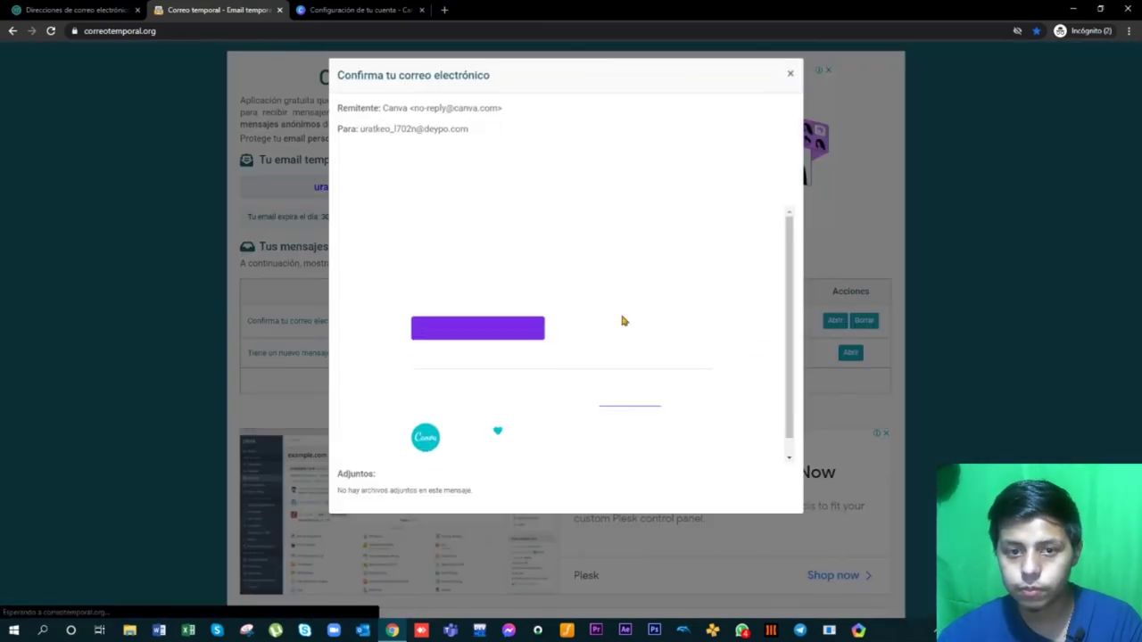
left_click(520, 343)
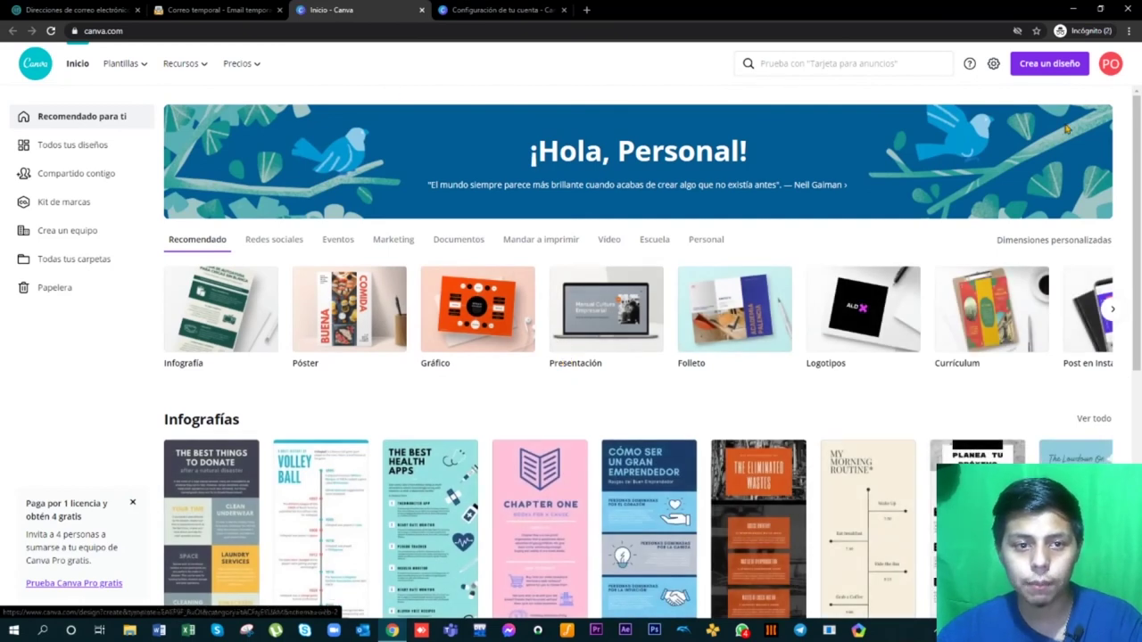
Open 'Configuración de tu cuenta' in the new tab and compare it with the older Canva tab
left_click(1111, 68)
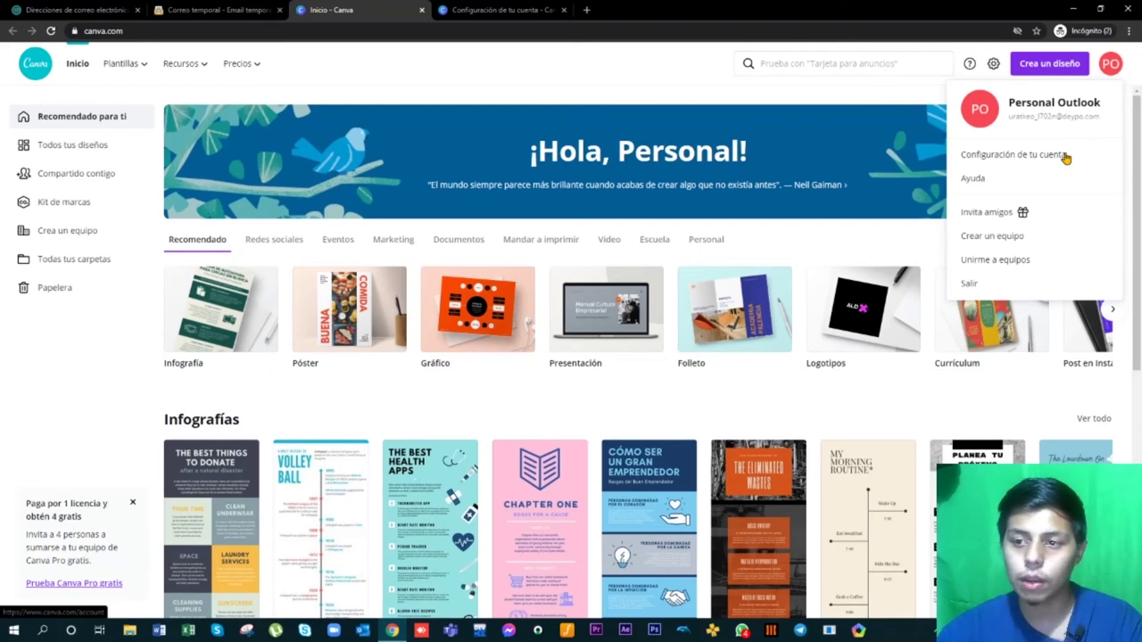
left_click(1065, 157)
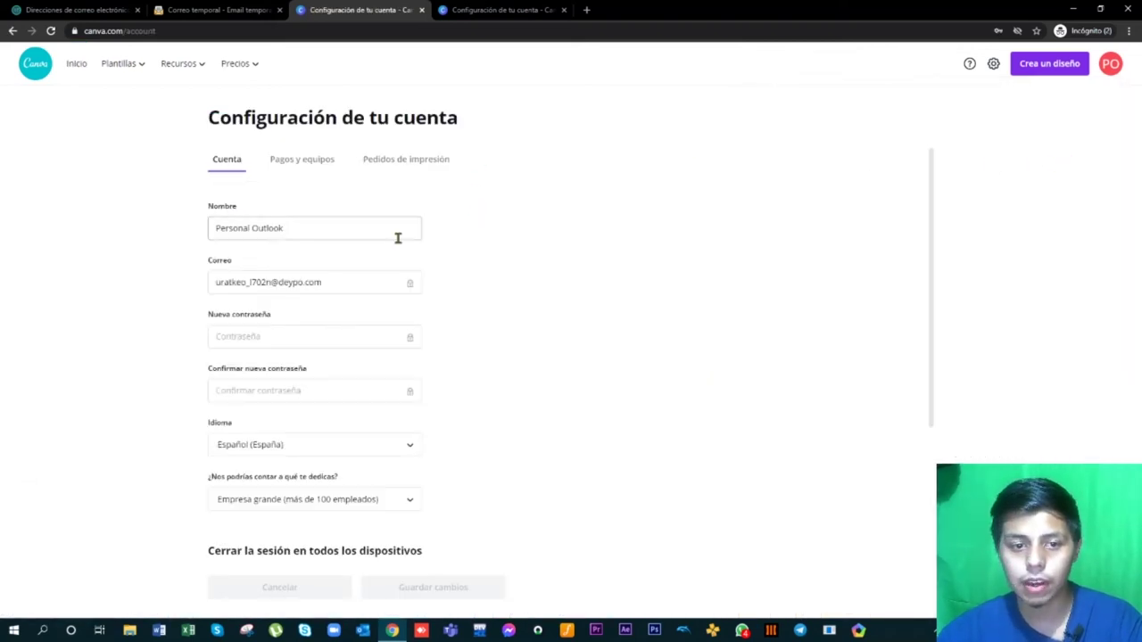
scroll(361, 384, "down", 3)
scroll(360, 385, "up", 3)
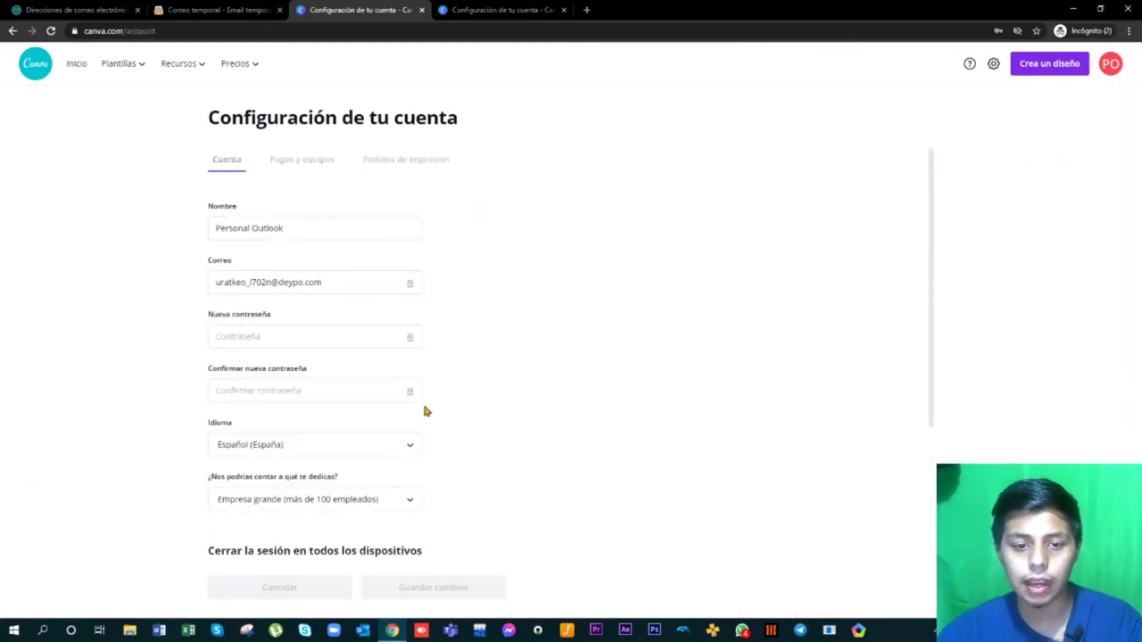
left_click(534, 7)
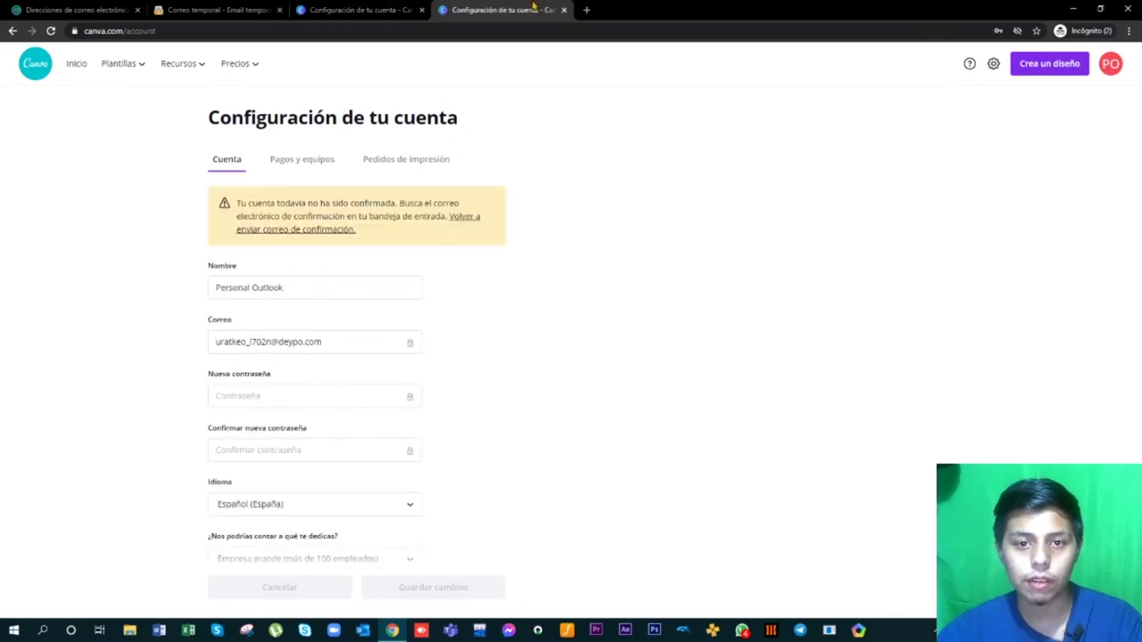
left_click(355, 10)
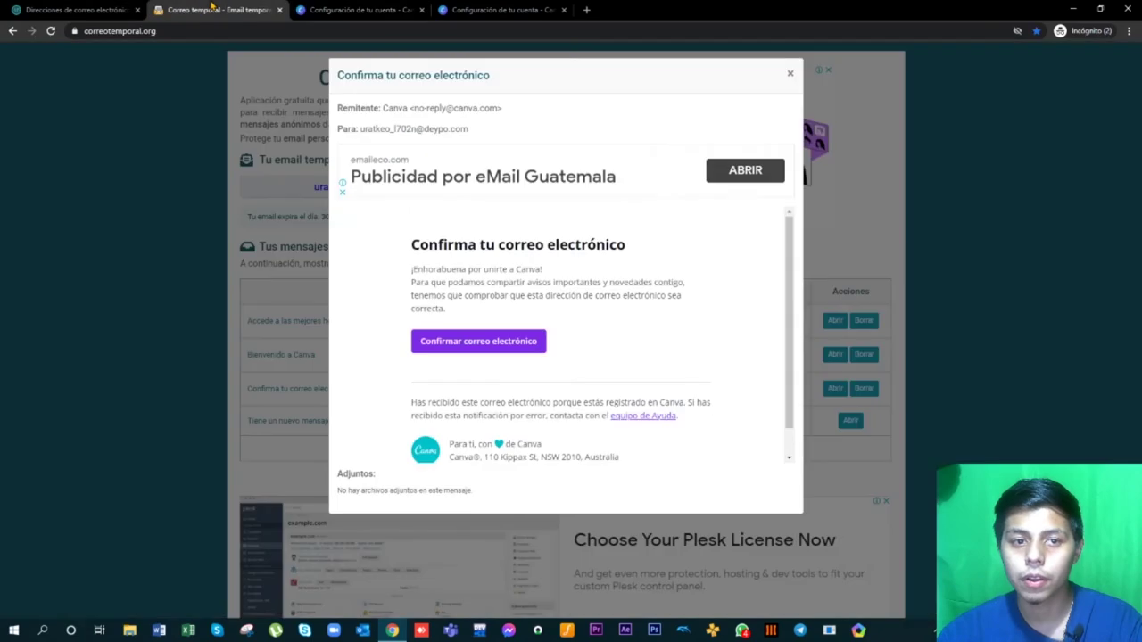
left_click(214, 10)
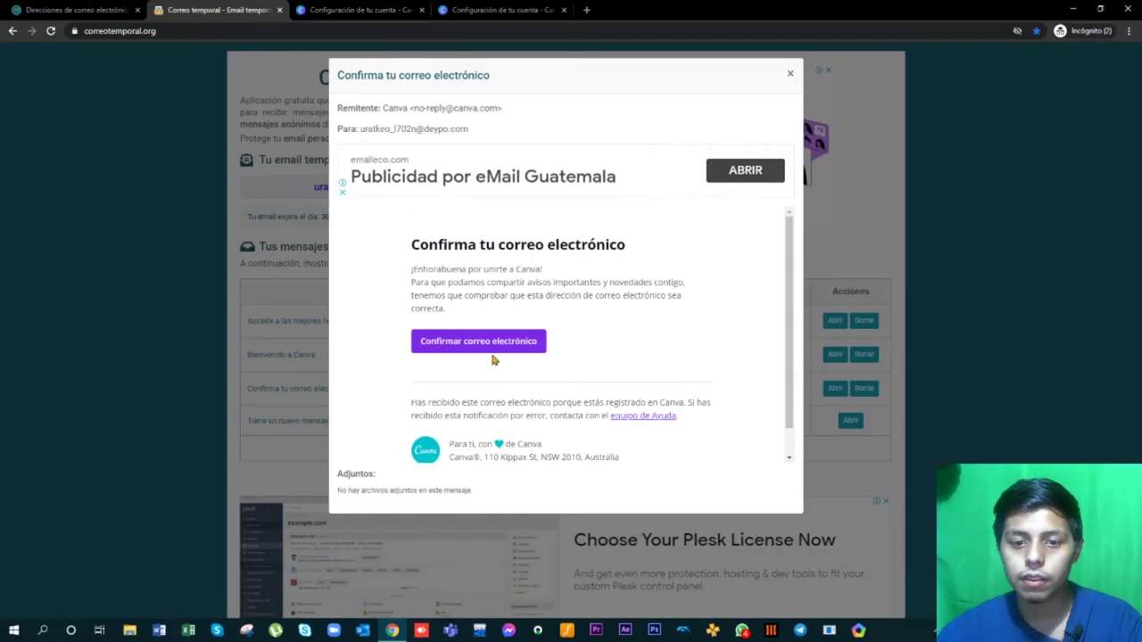
Close the confirmation email and review the three Canva messages, including 'Bienvenido a Canva'
left_click(790, 76)
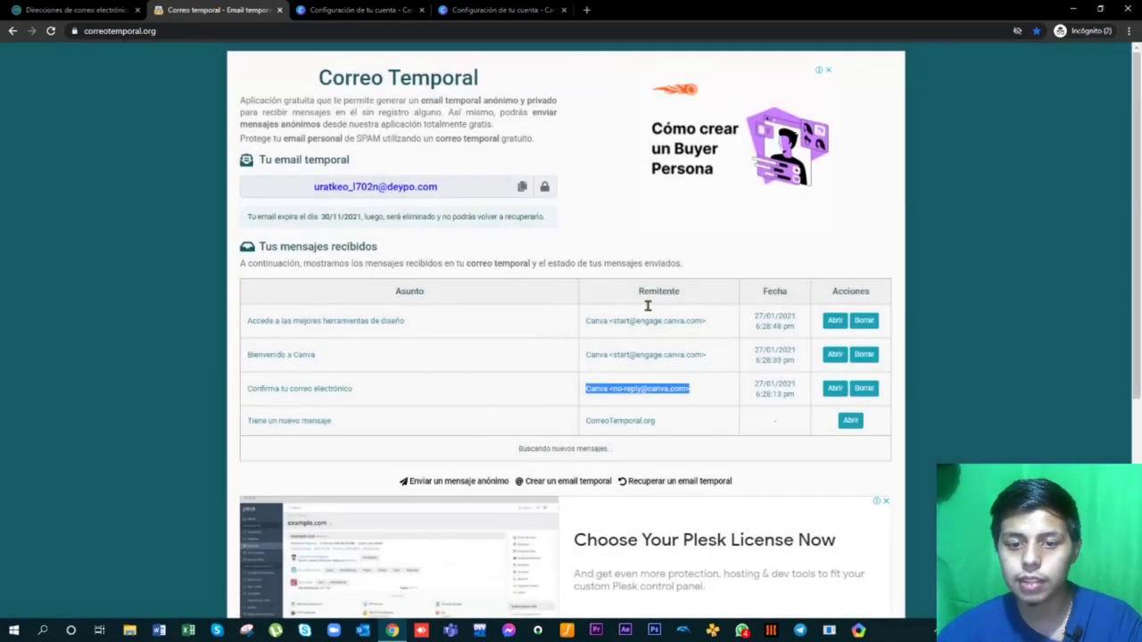
left_click(569, 376)
left_click_drag(369, 369, 259, 354)
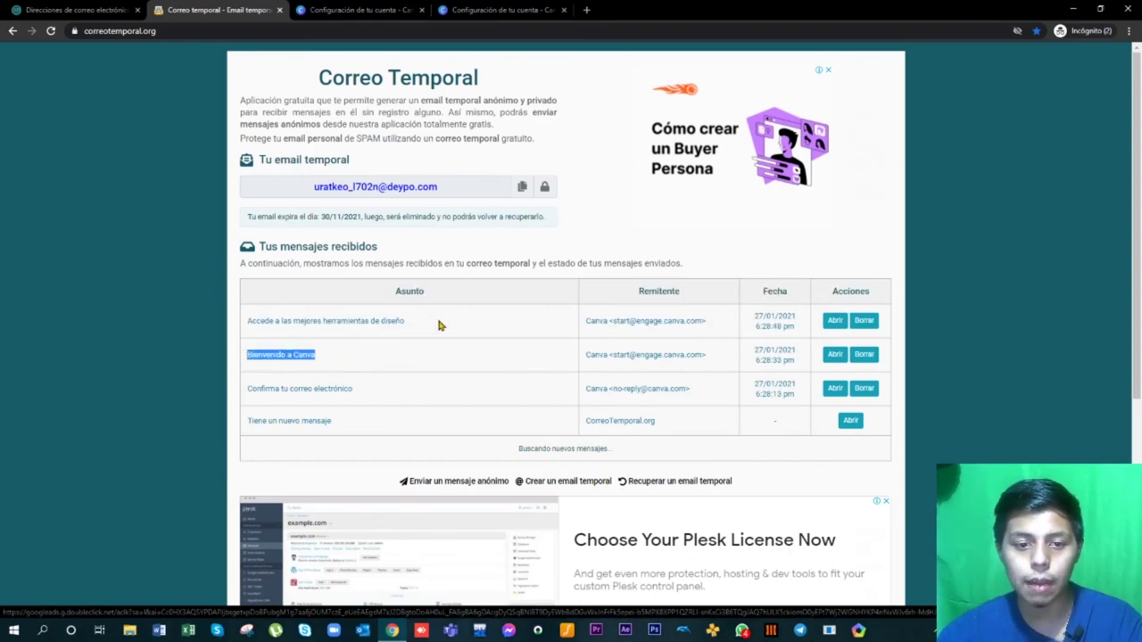
left_click_drag(439, 325, 251, 322)
left_click_drag(426, 324, 265, 323)
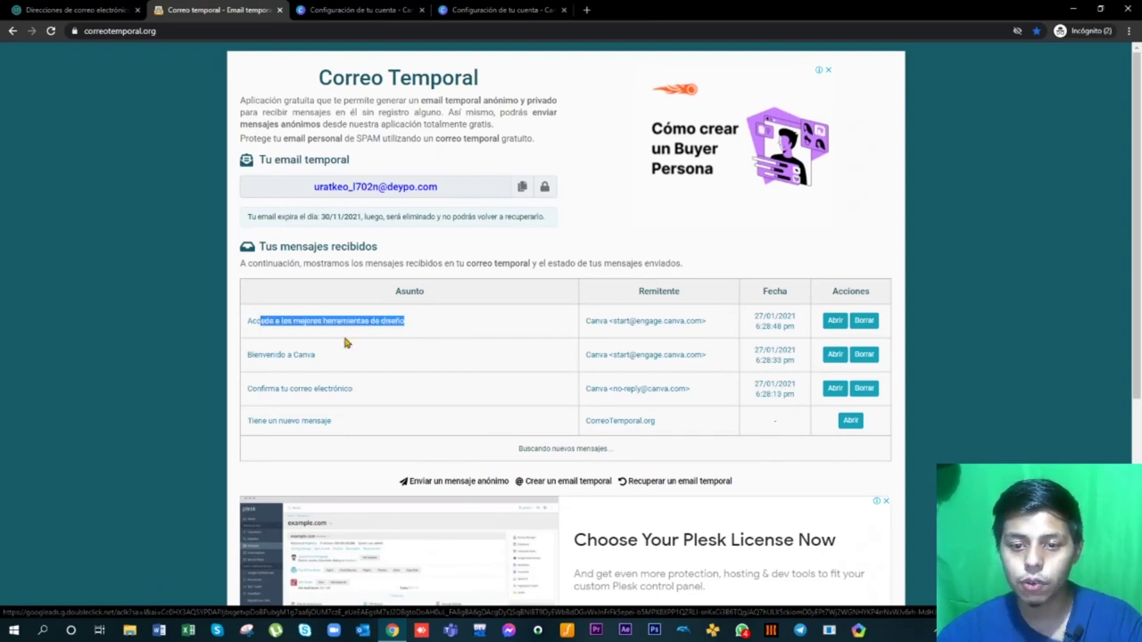
left_click(249, 328)
left_click_drag(246, 326, 866, 397)
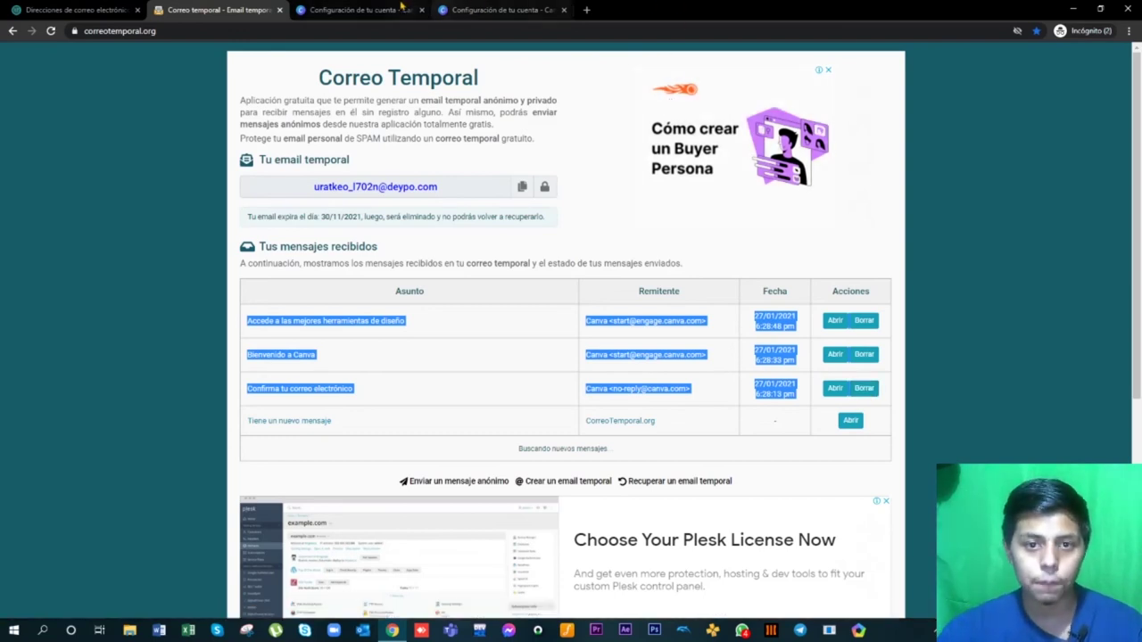
left_click(396, 8)
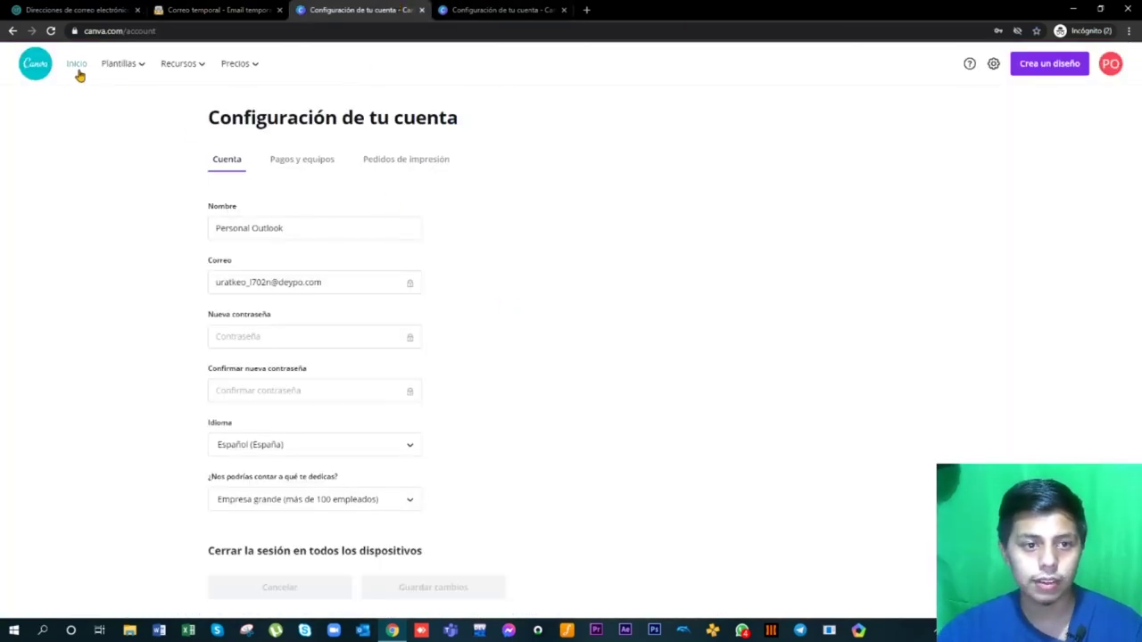
View the Canva Pro 30-day trial plans: annual 119,40 US$ or monthly 12,95 US$
left_click(77, 66)
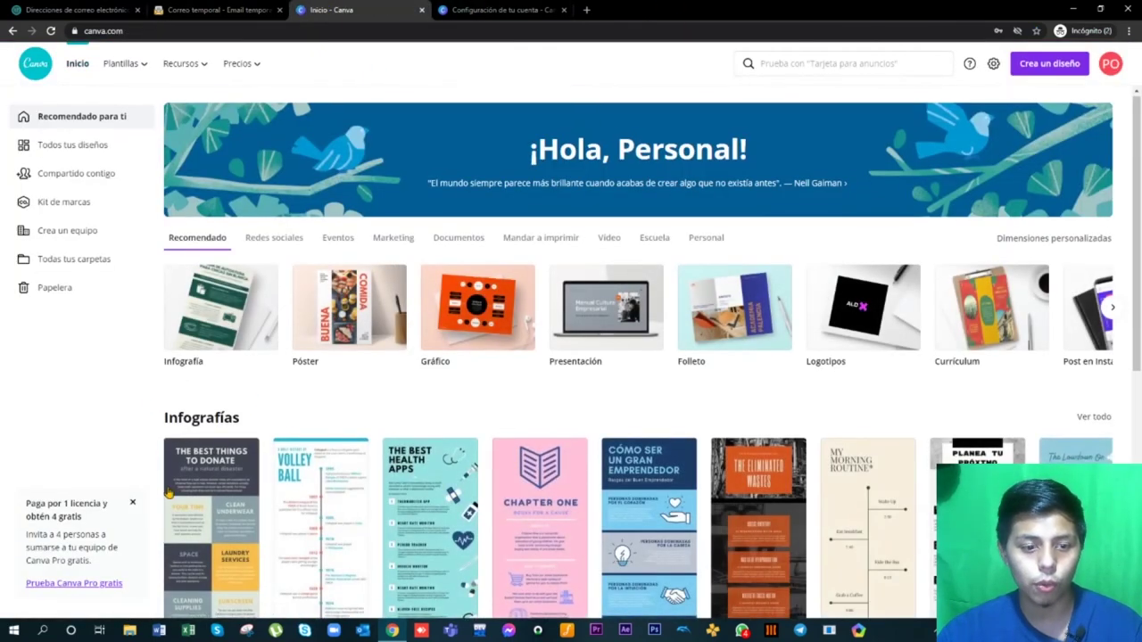
scroll(167, 493, "down", 2)
left_click(102, 585)
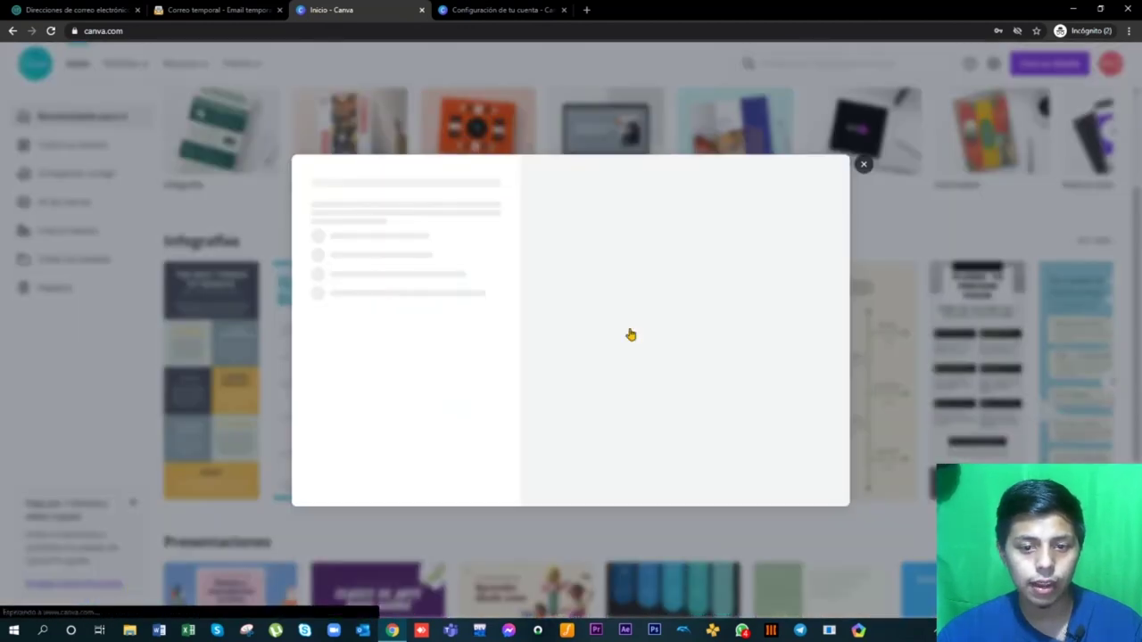
scroll(433, 446, "down", 2)
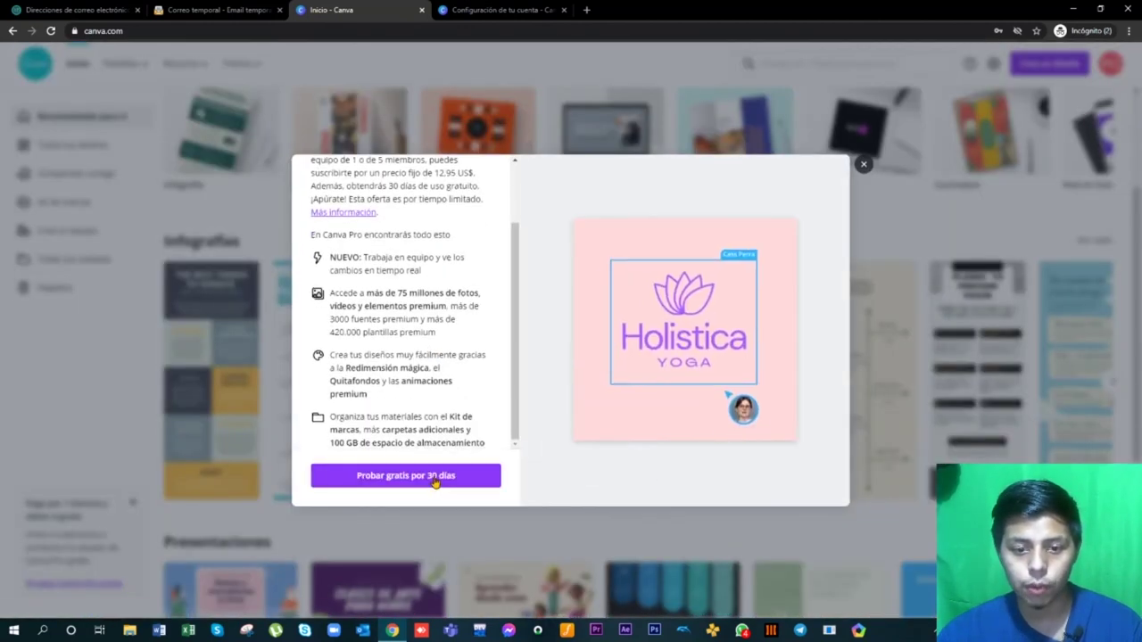
left_click(435, 479)
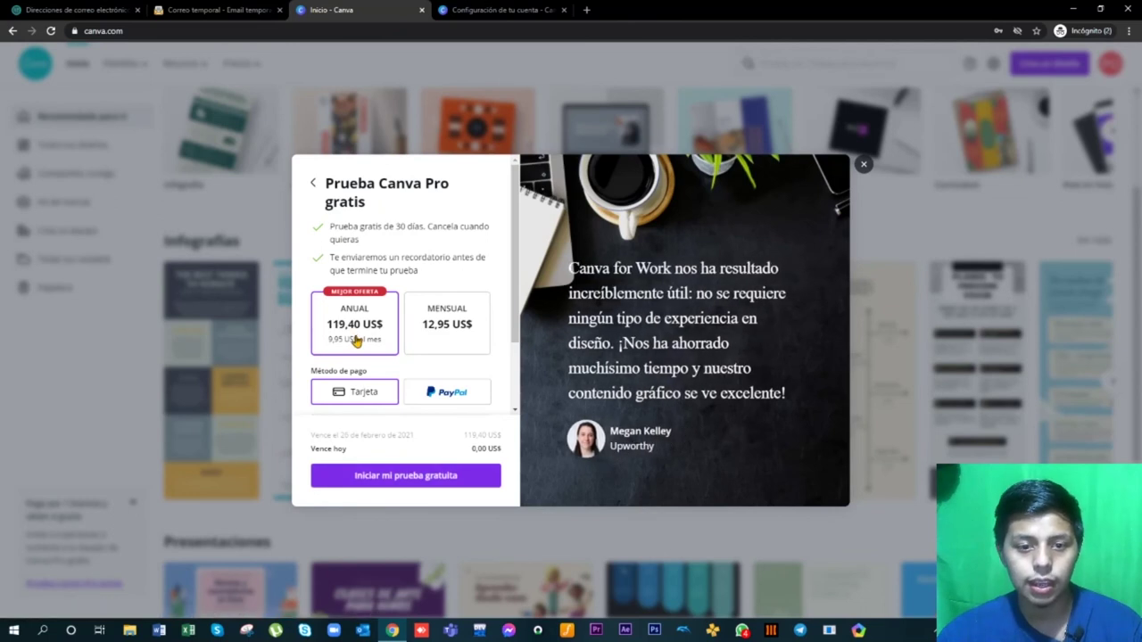
scroll(423, 376, "up", 1)
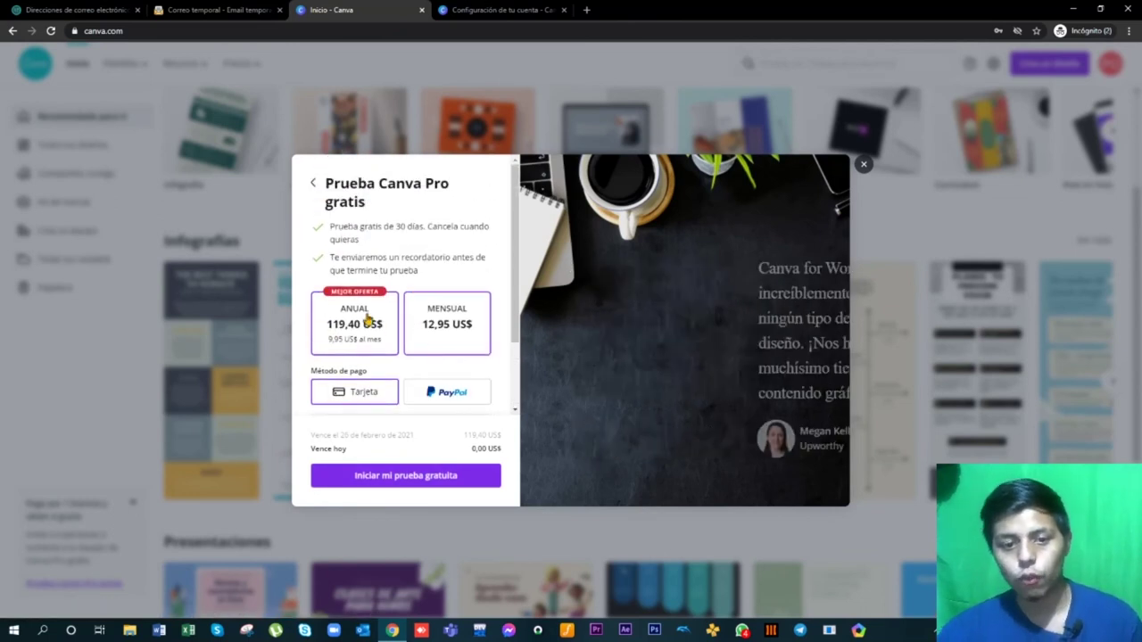
left_click(218, 10)
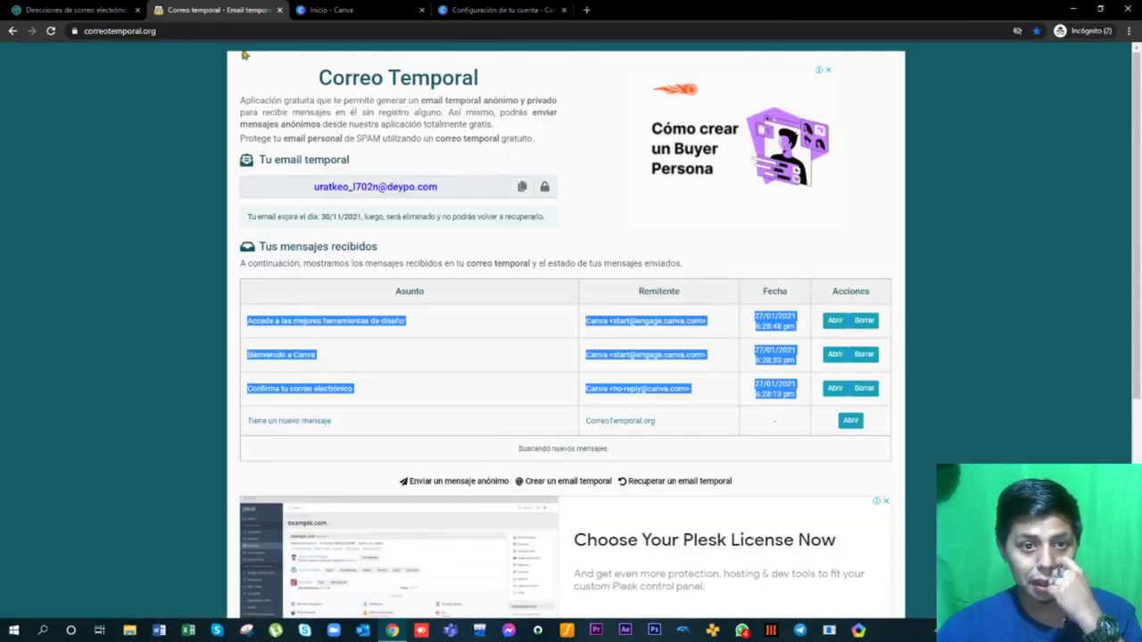
Clear the inbox highlight and flip between both temporary inboxes, ending on temp-mail.org
left_click(536, 377)
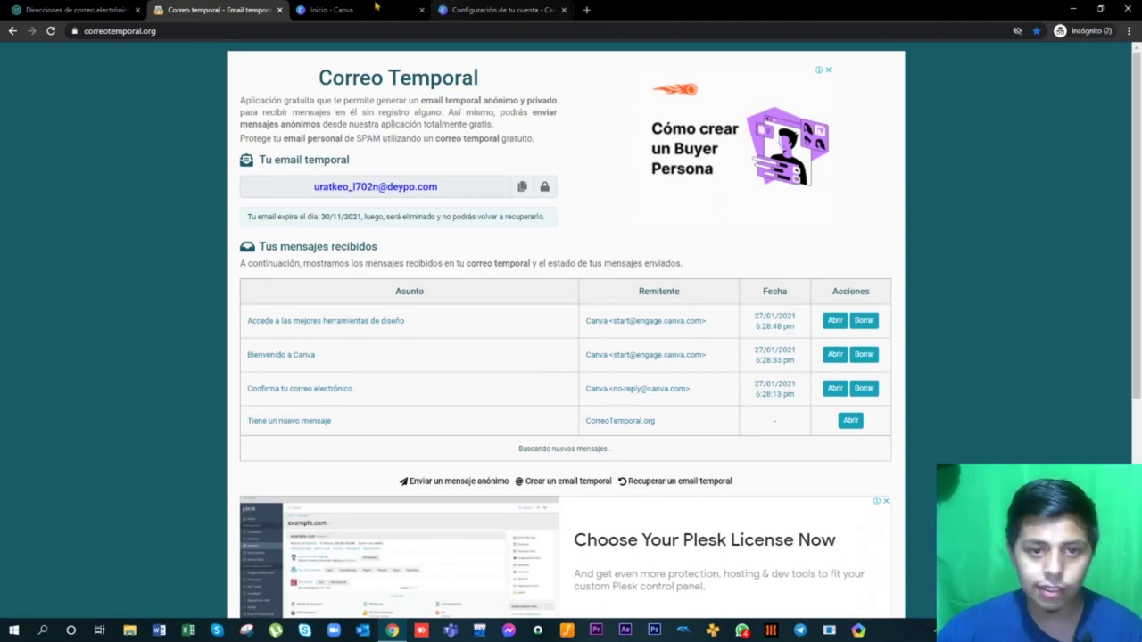
left_click(89, 10)
left_click(249, 9)
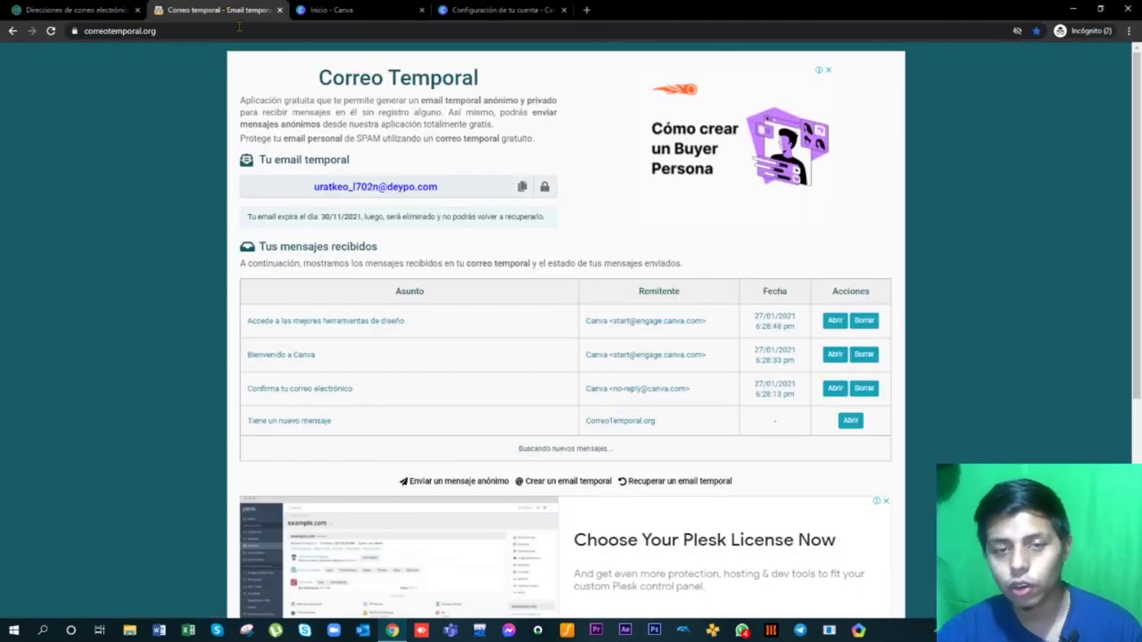
left_click(62, 7)
left_click(210, 9)
left_click(62, 9)
left_click(190, 7)
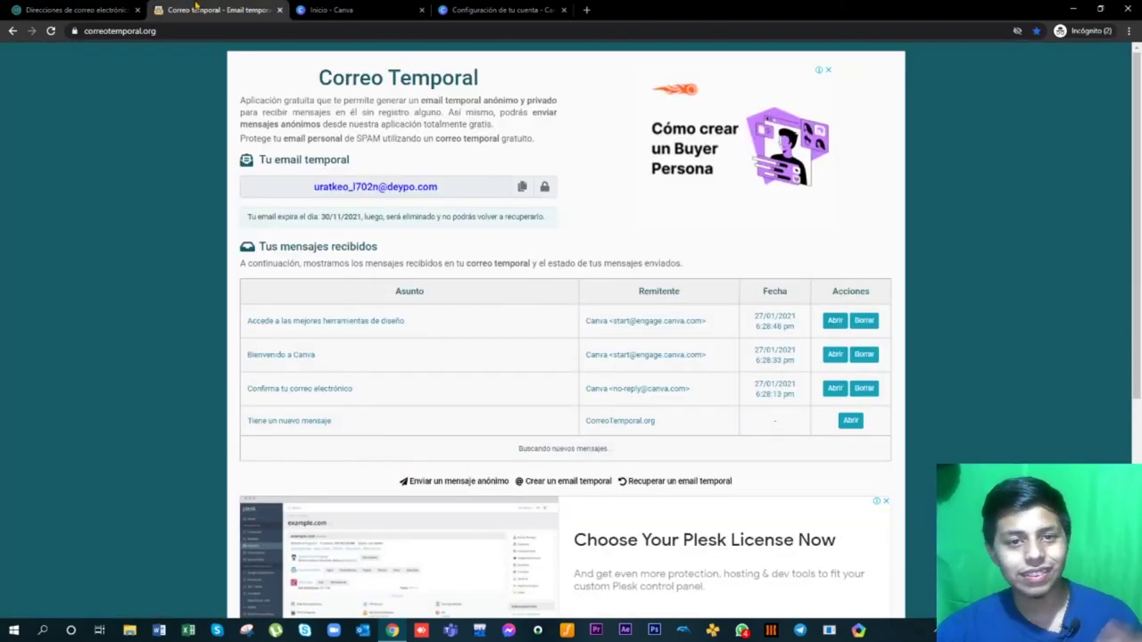
key("ctrl+shift+Tab")
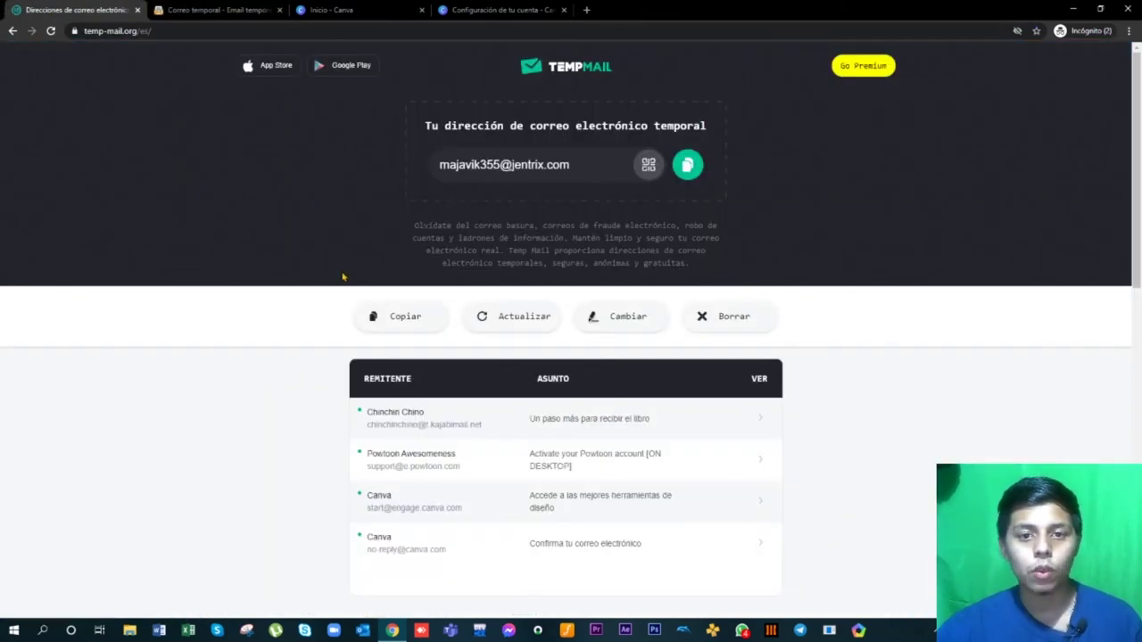